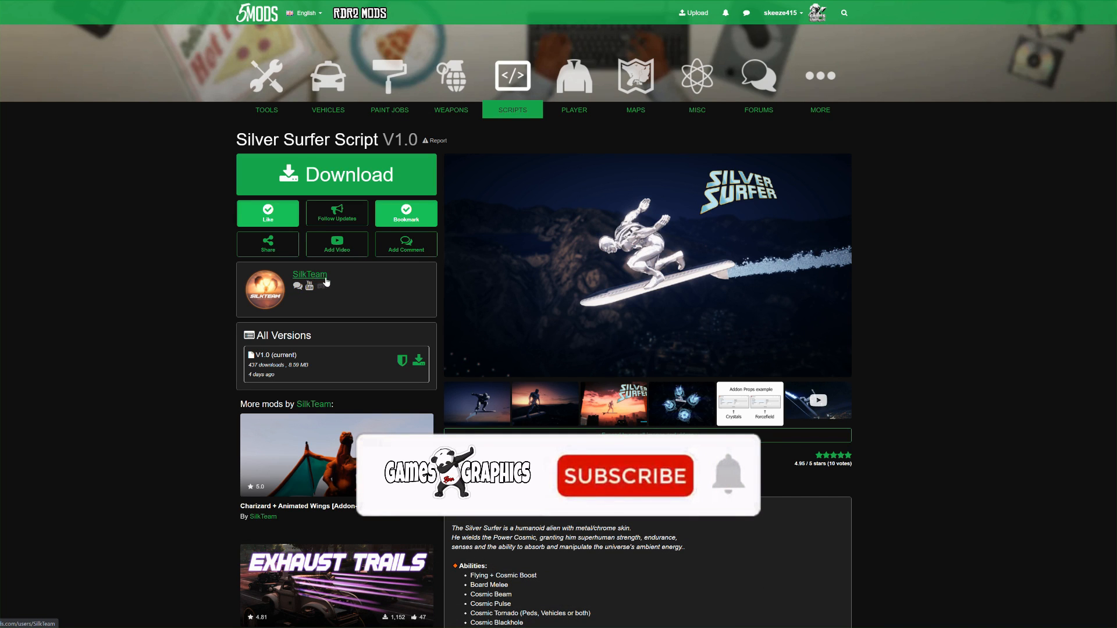
Review the Silver Surfer Script mod page's abilities, installation instructions, default controls and requirements
scroll(715, 346, "down", 3)
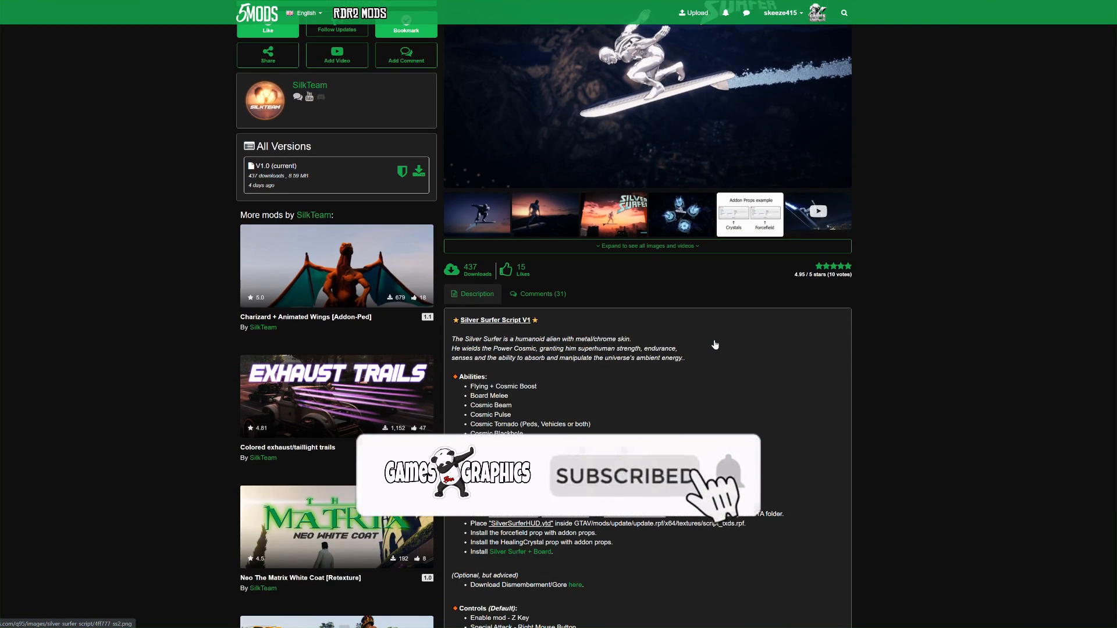
scroll(713, 345, "down", 2)
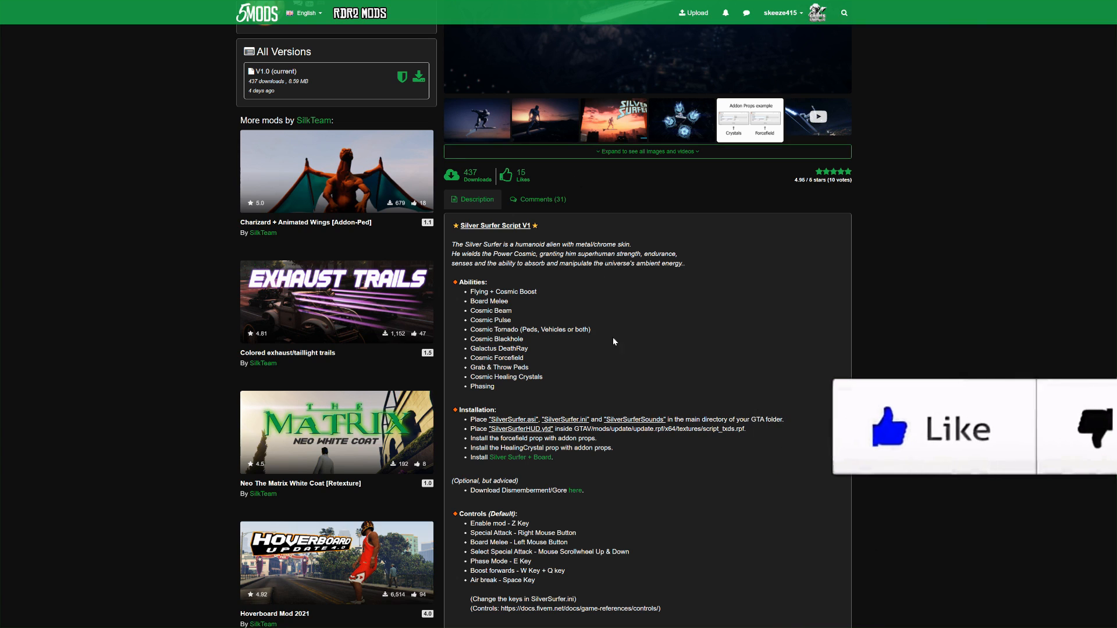
scroll(651, 341, "down", 2)
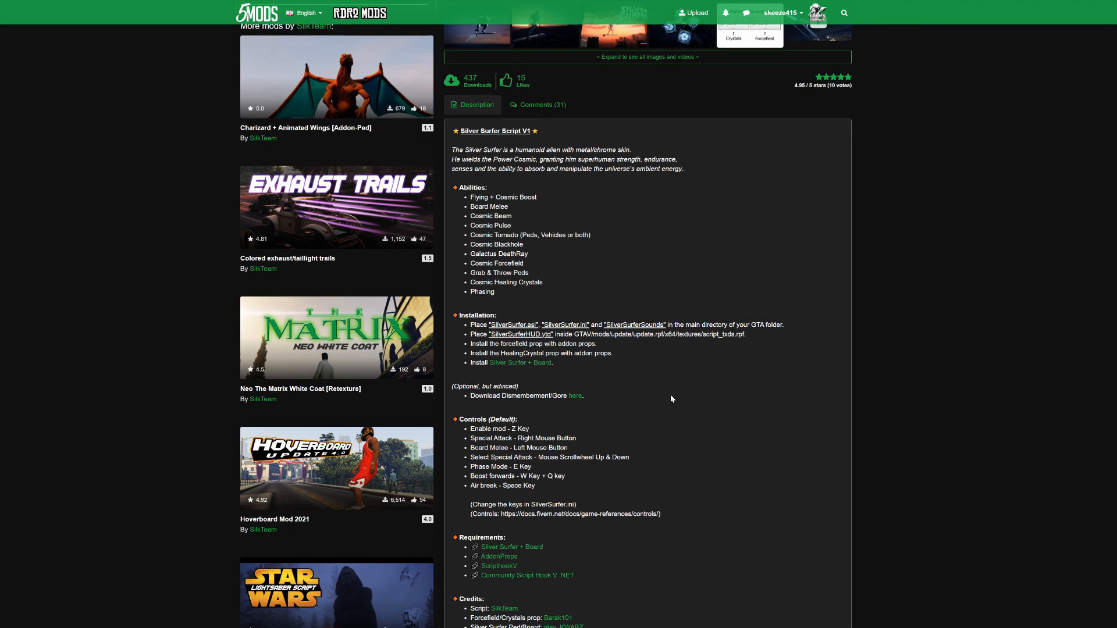
scroll(675, 262, "down", 2)
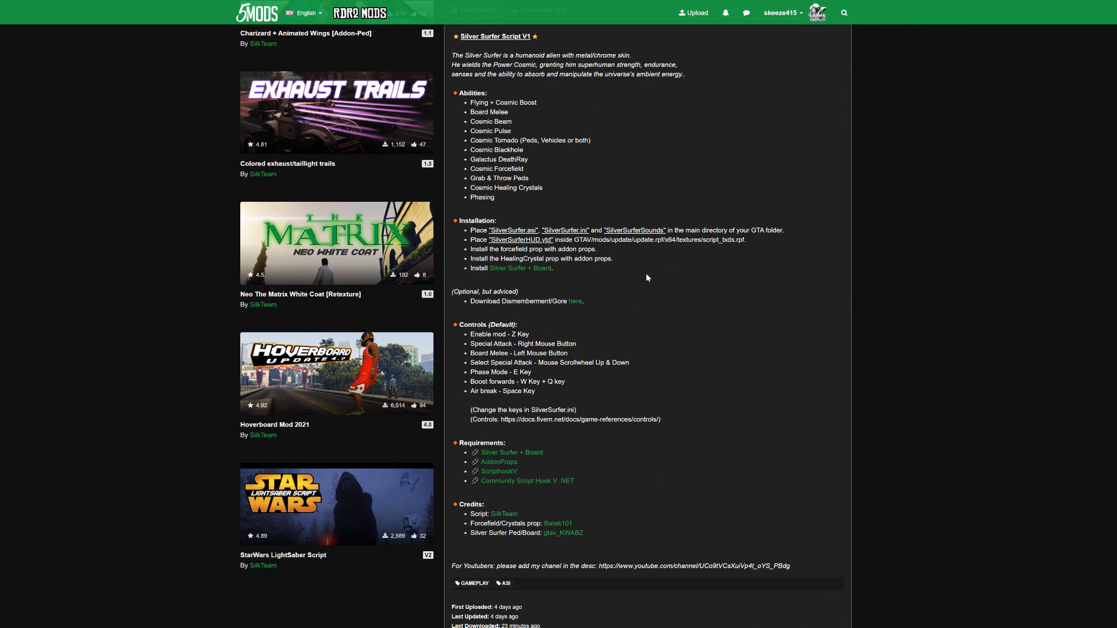
scroll(650, 278, "down", 3)
scroll(632, 384, "up", 3)
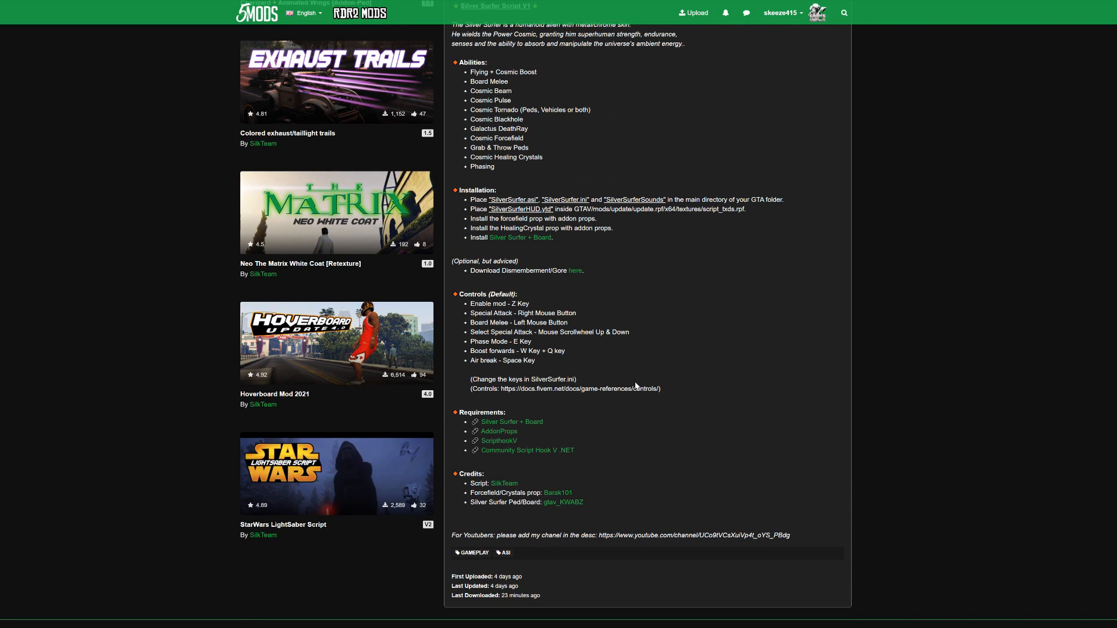
scroll(636, 386, "up", 7)
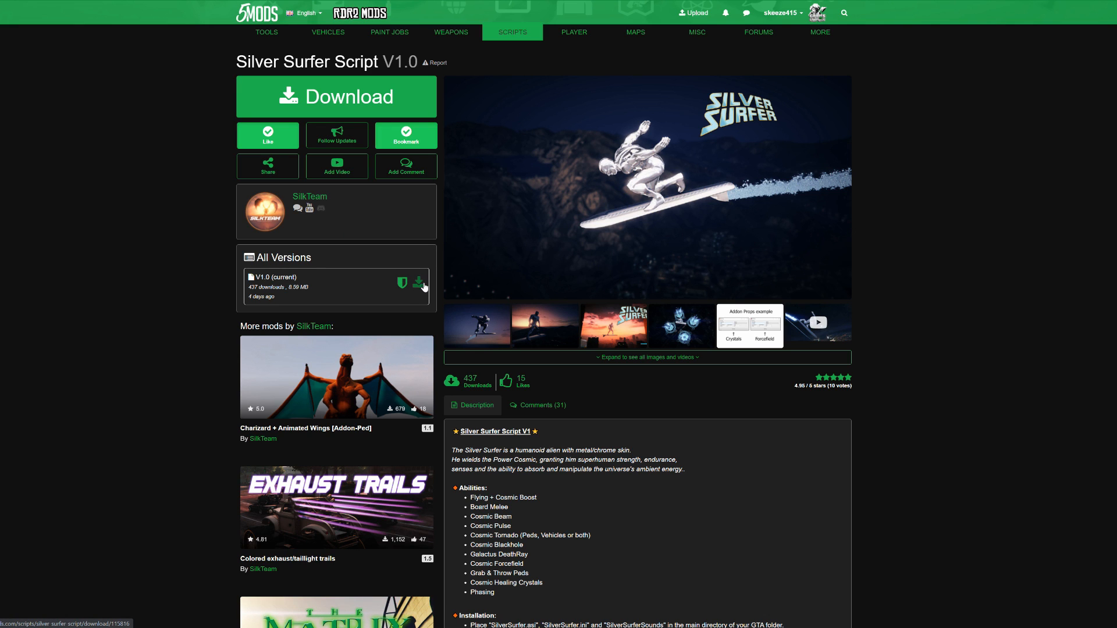
scroll(592, 360, "down", 7)
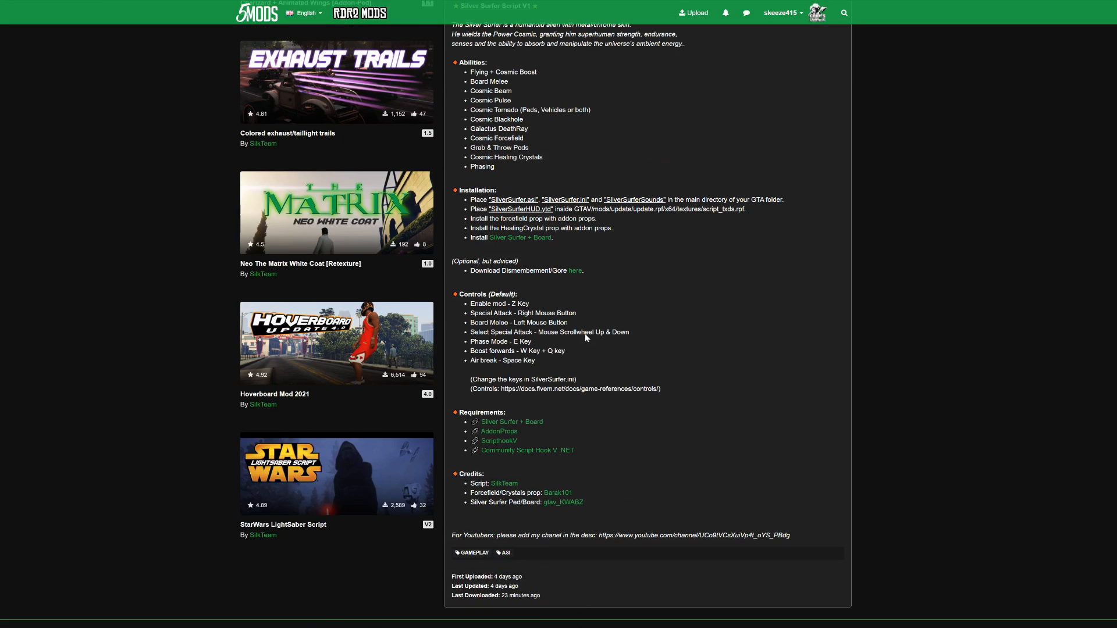
scroll(592, 306, "down", 2)
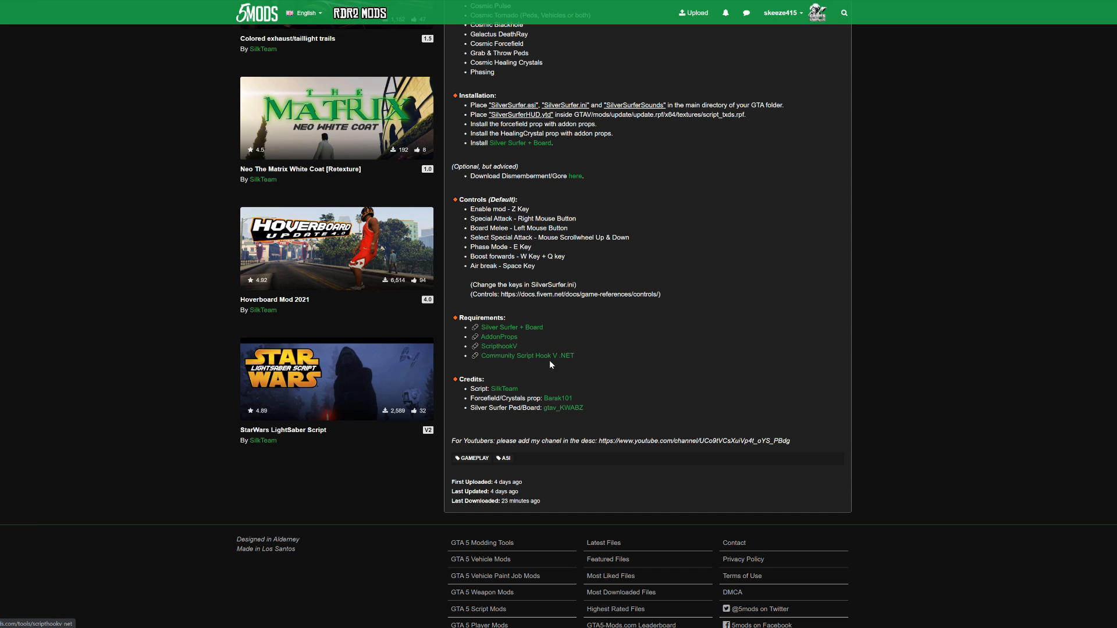
scroll(559, 362, "up", 10)
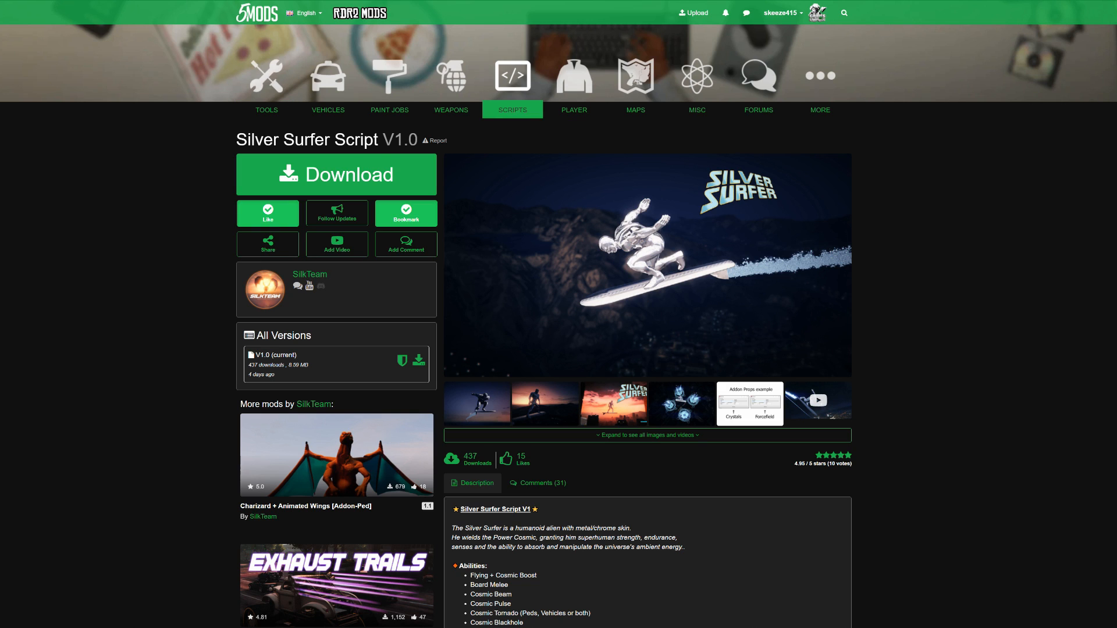
Look through the pages of the required downloads: AddonProps, AddonPeds, OpenIV and Silver Surfer COC + Board
left_click(174, 1)
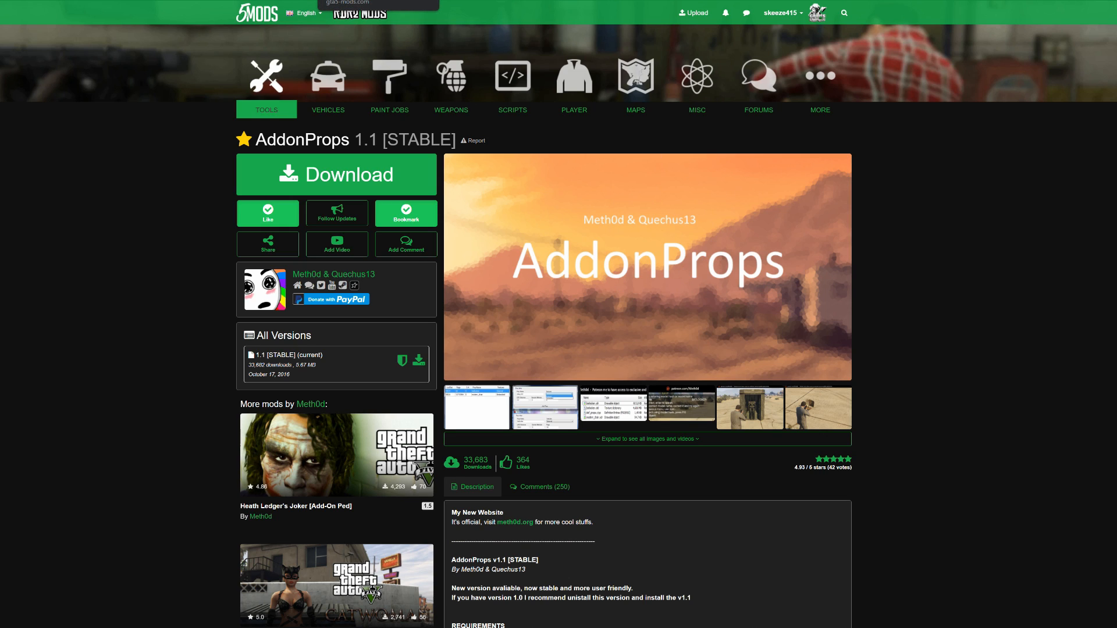
left_click(367, 0)
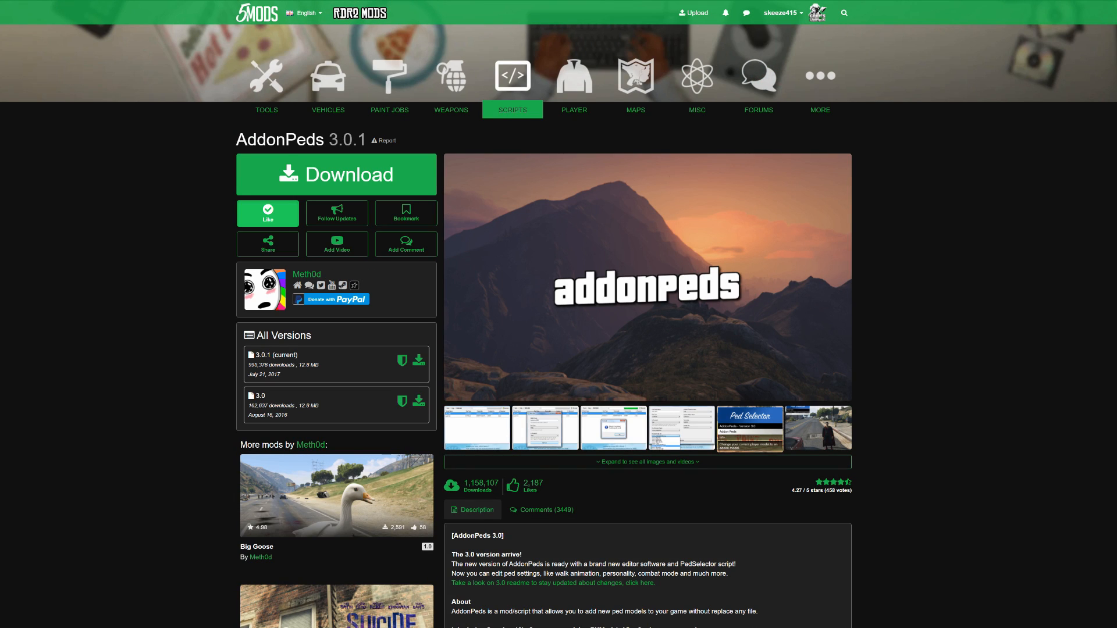
left_click(524, 0)
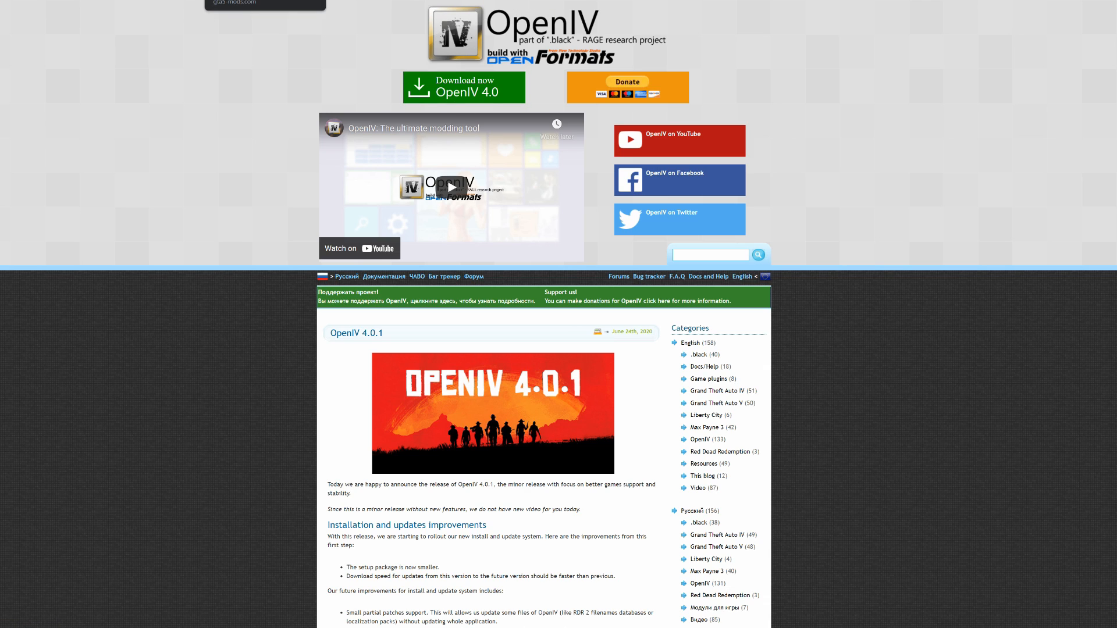
left_click(259, 0)
key("ctrl+Tab")
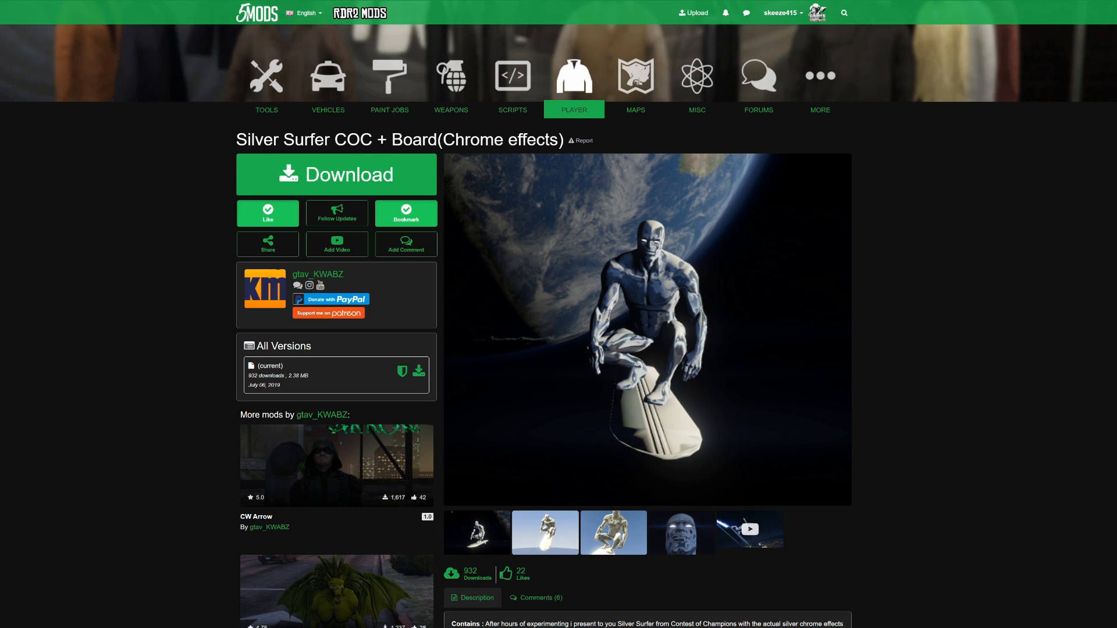
key("ctrl+Tab")
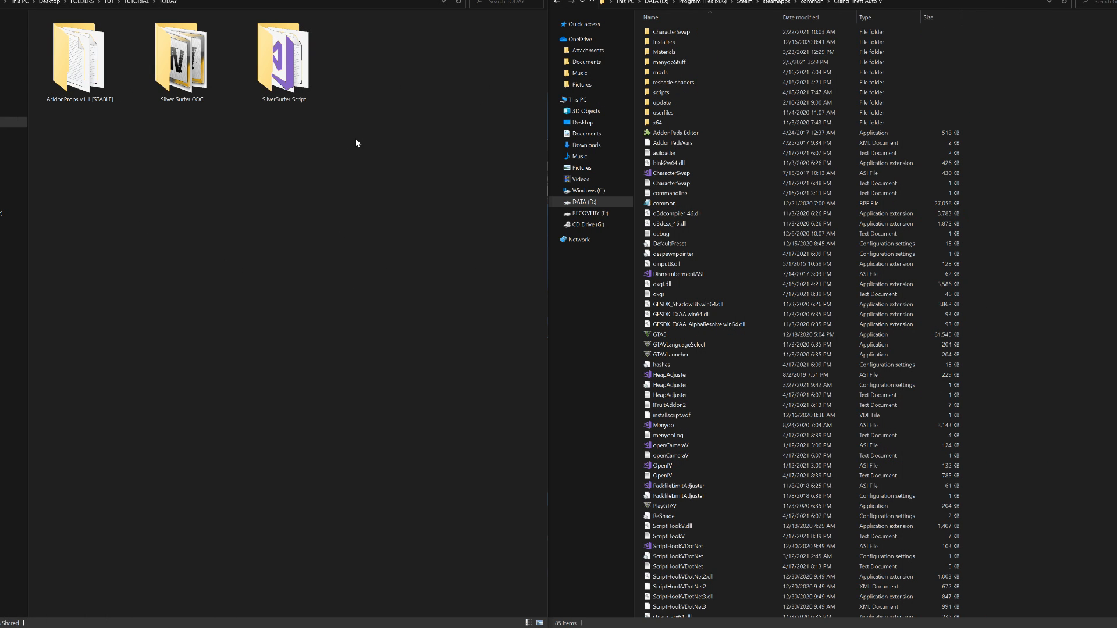
In the TODAY folder of File Explorer, open AddonProps v1.1 [STABLE] and its dlcpacks folder
left_click(71, 100)
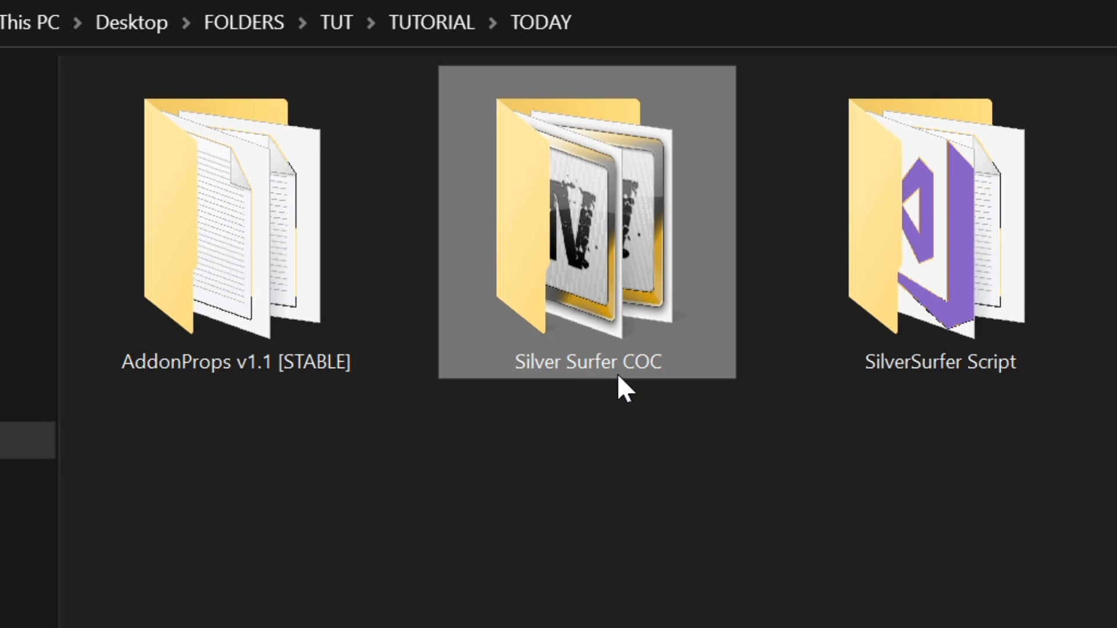
mouse_move(670, 373)
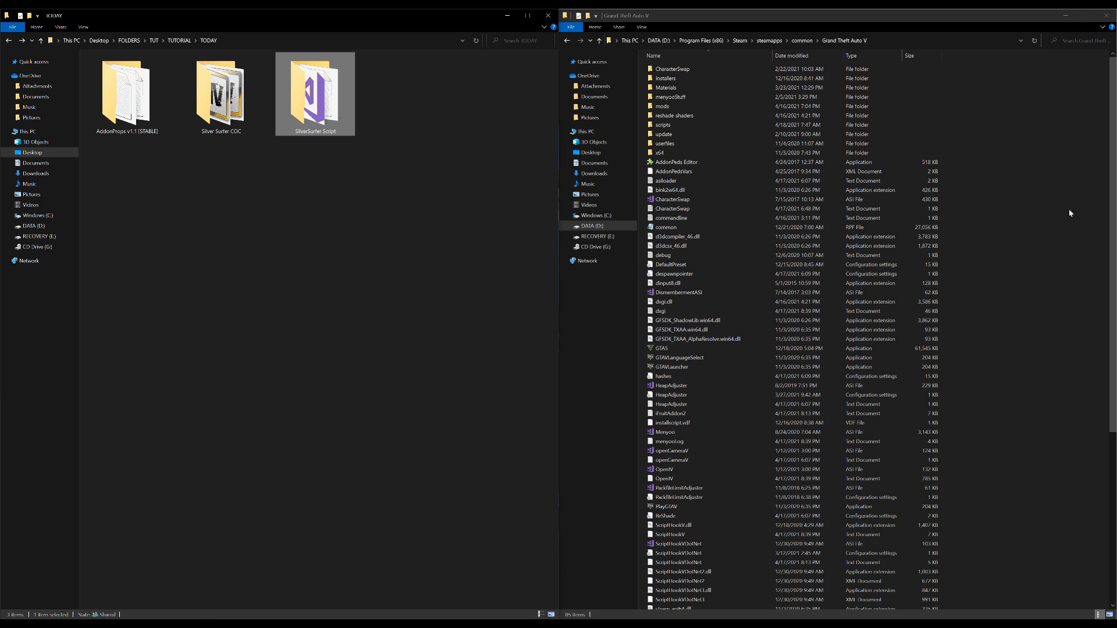
left_click(1083, 211)
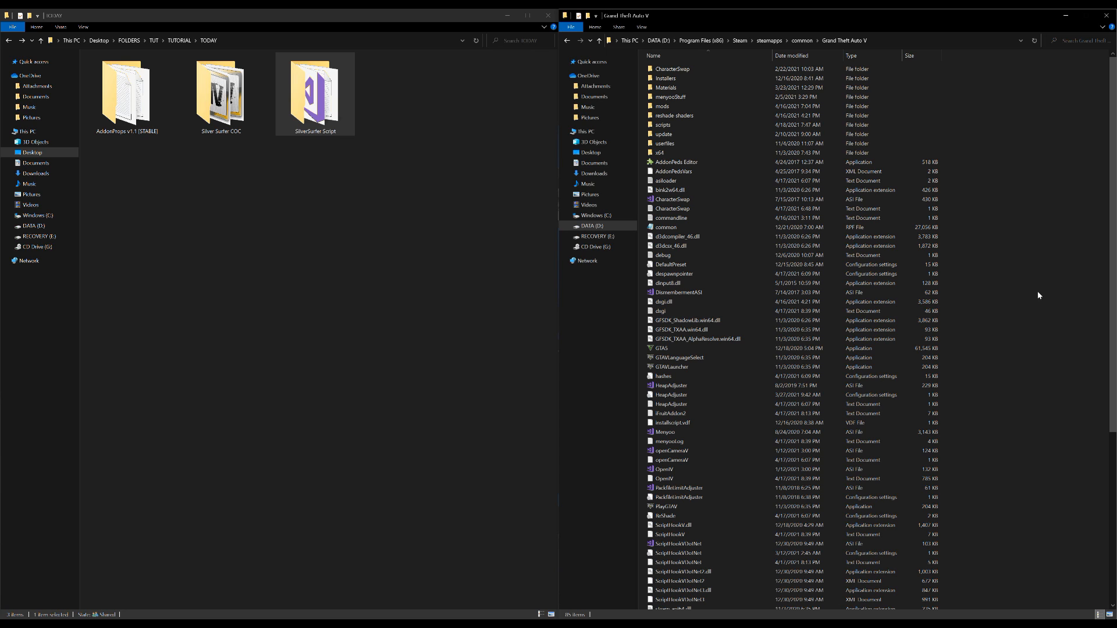
left_click(132, 113)
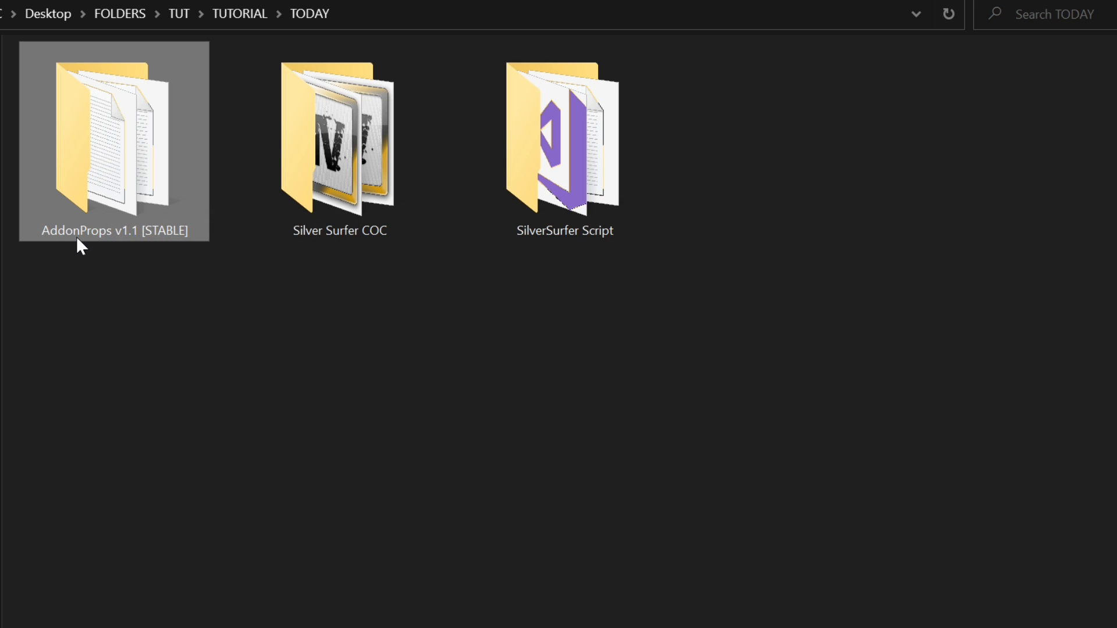
mouse_move(78, 237)
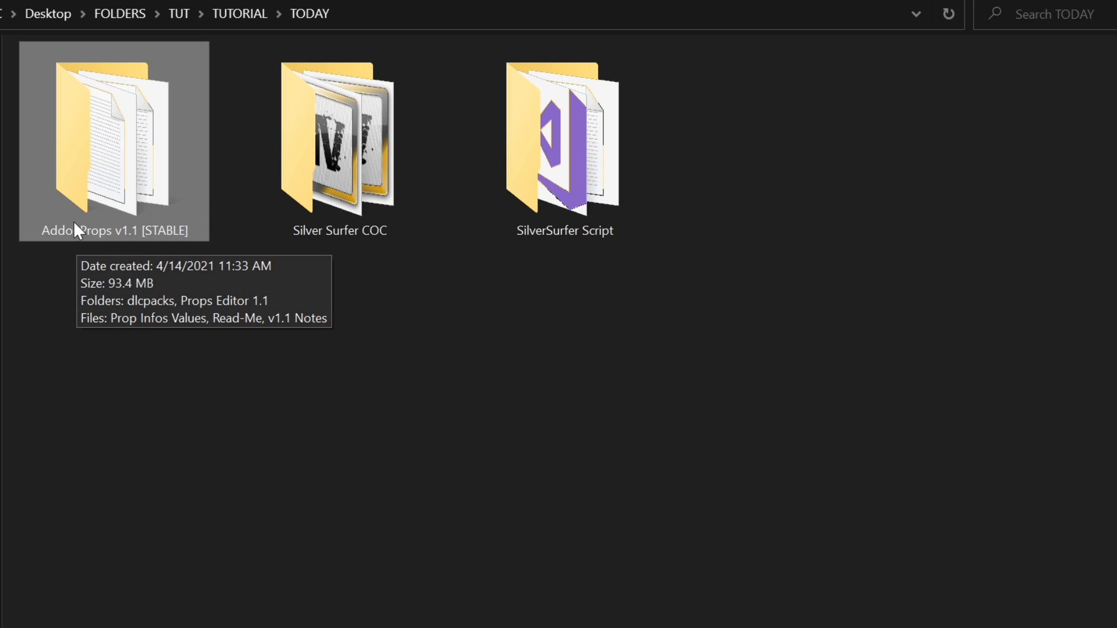
double_click(113, 153)
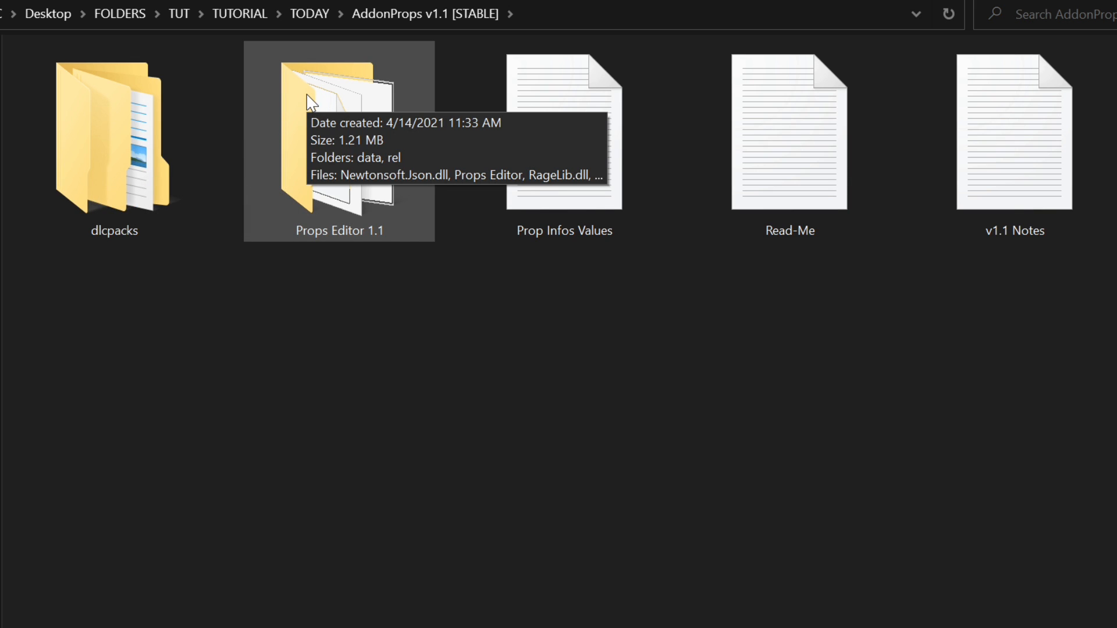
double_click(143, 114)
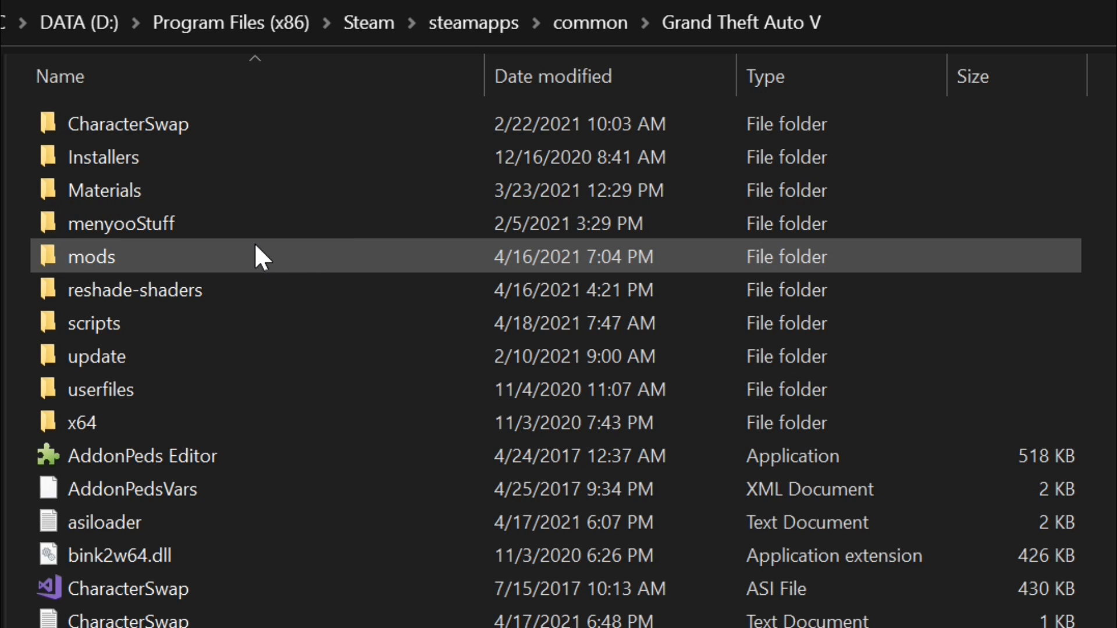
In the Grand Theft Auto V directory, open the mods > update > x64 > dlcpacks folder
left_click(209, 249)
mouse_move(161, 251)
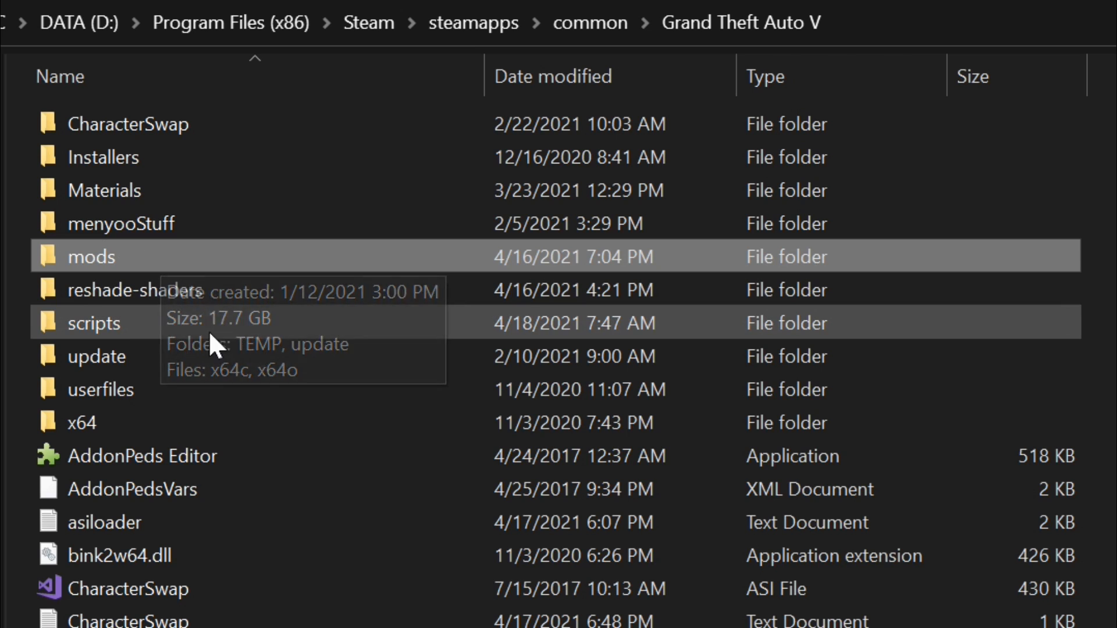
left_click(65, 349)
mouse_move(89, 358)
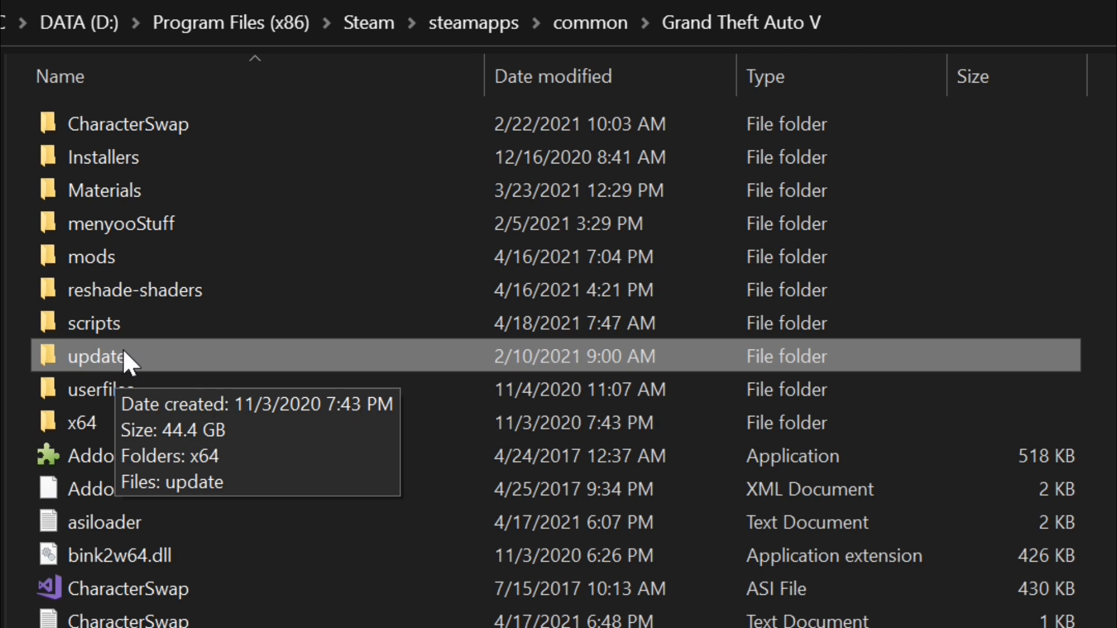
left_click(131, 257)
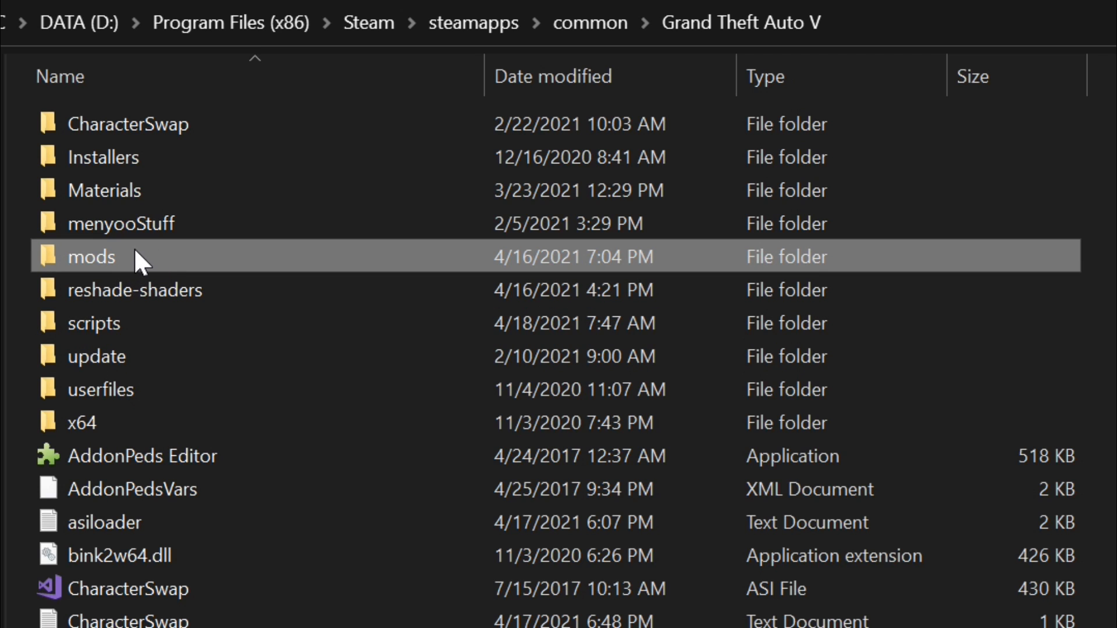
double_click(142, 253)
left_click(153, 154)
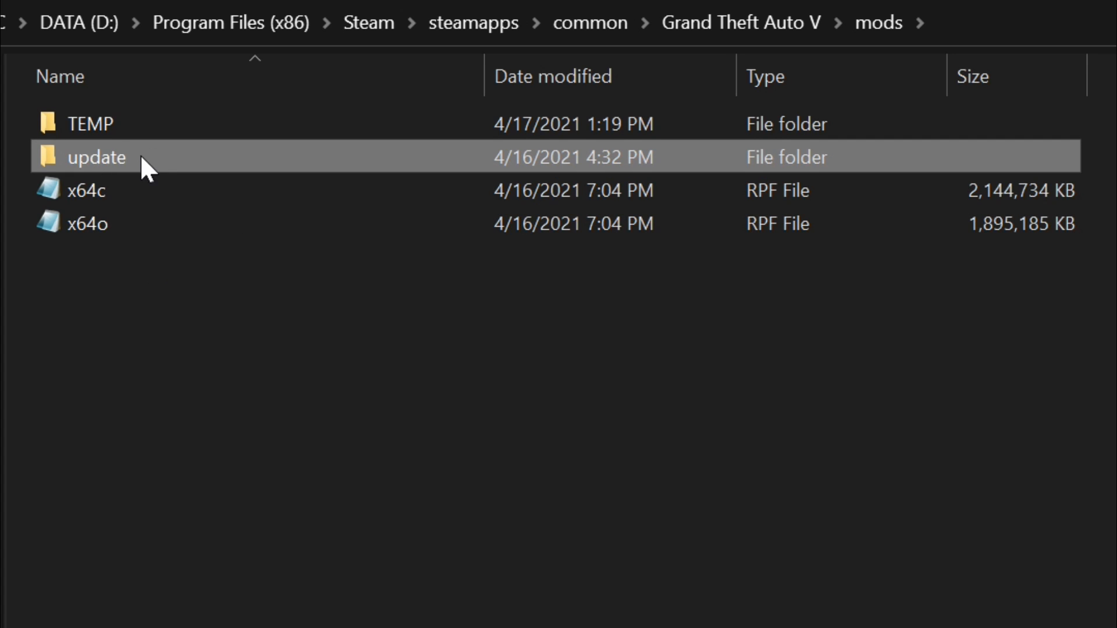
mouse_move(99, 162)
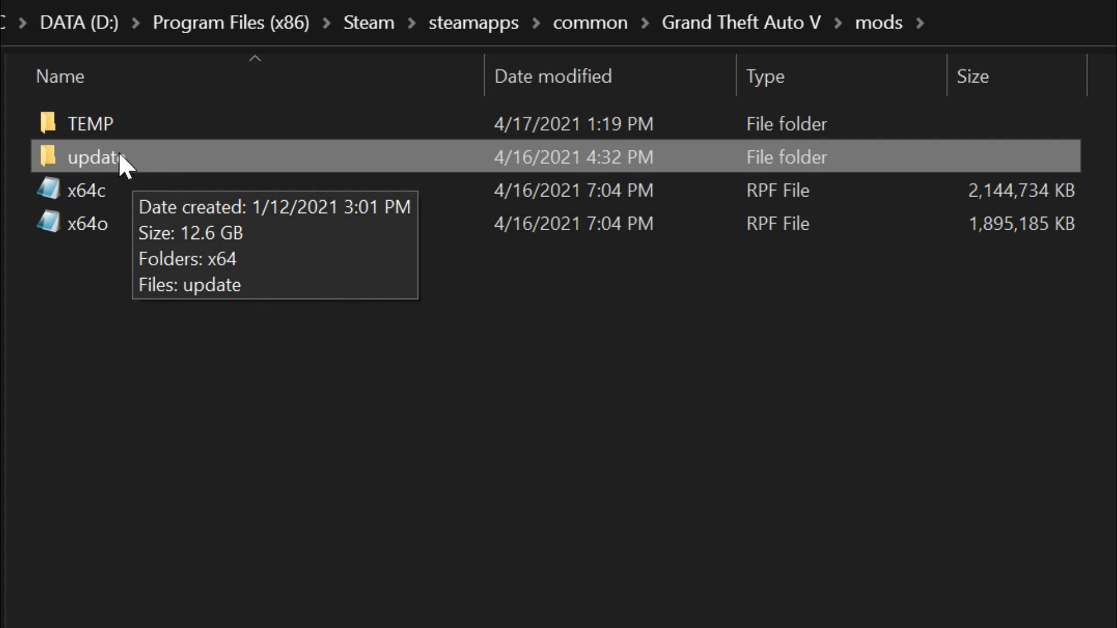
double_click(164, 169)
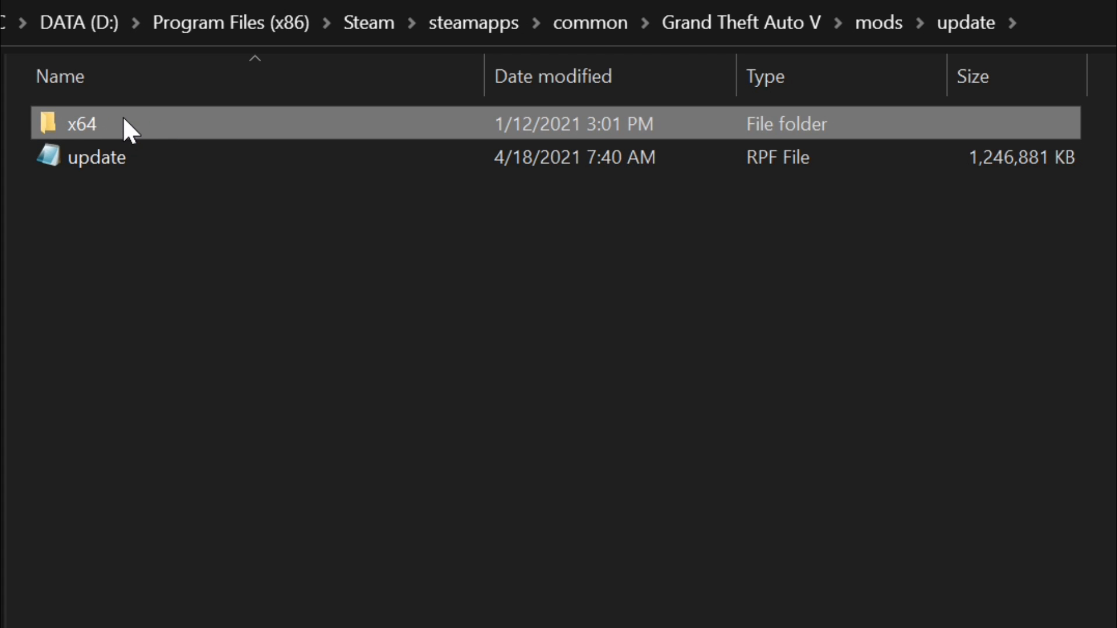
double_click(124, 122)
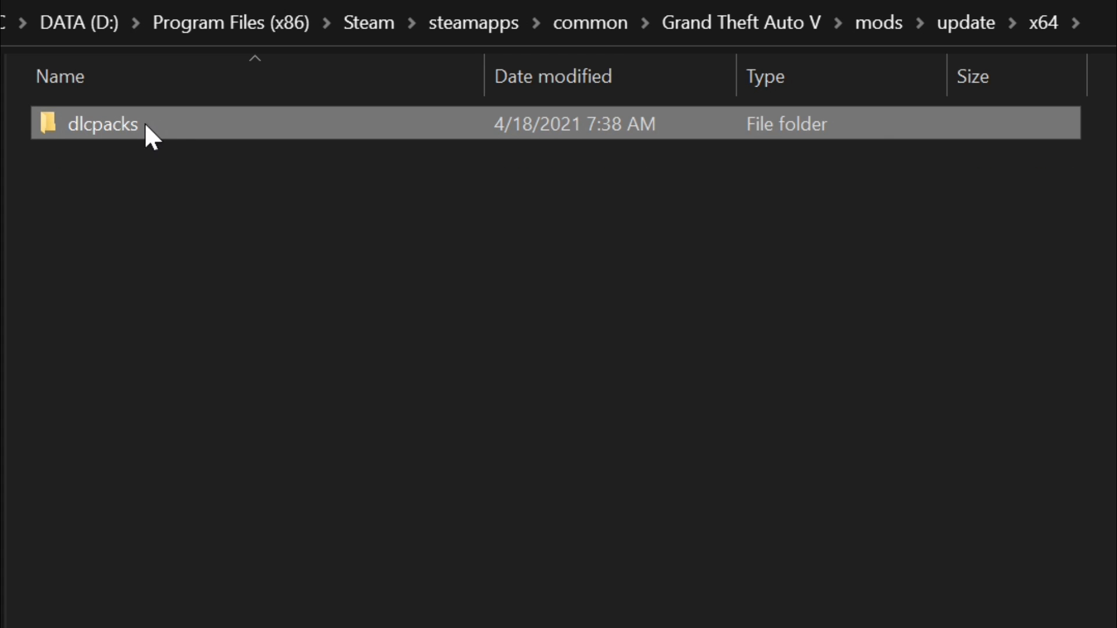
double_click(141, 125)
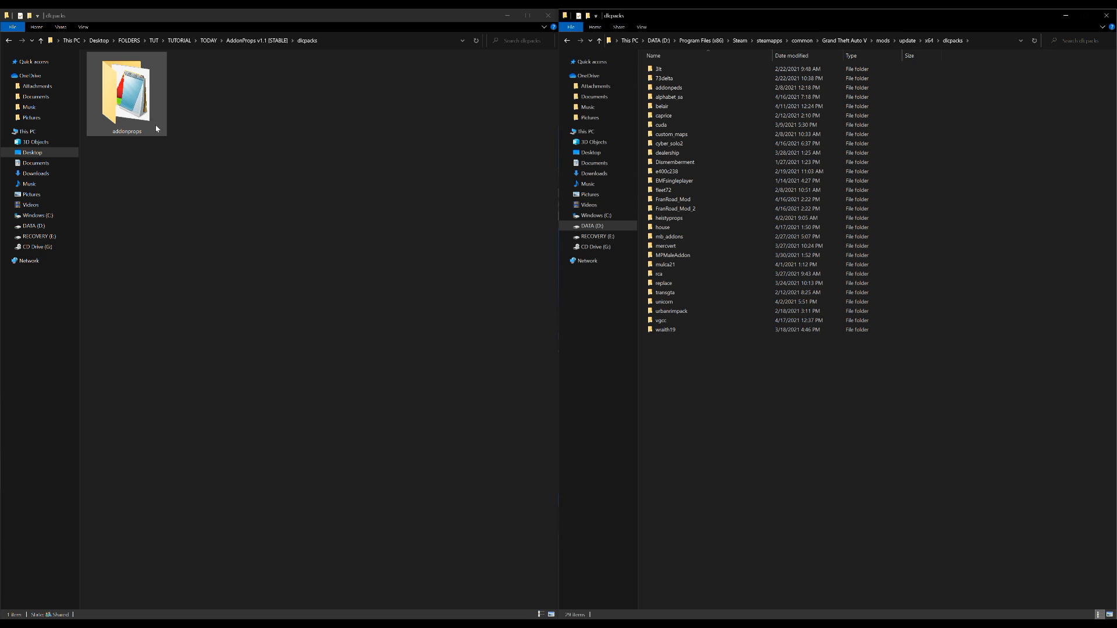
Copy the addonprops folder into the game's mods dlcpacks folder and return the source window to the TODAY folder
left_click(121, 96)
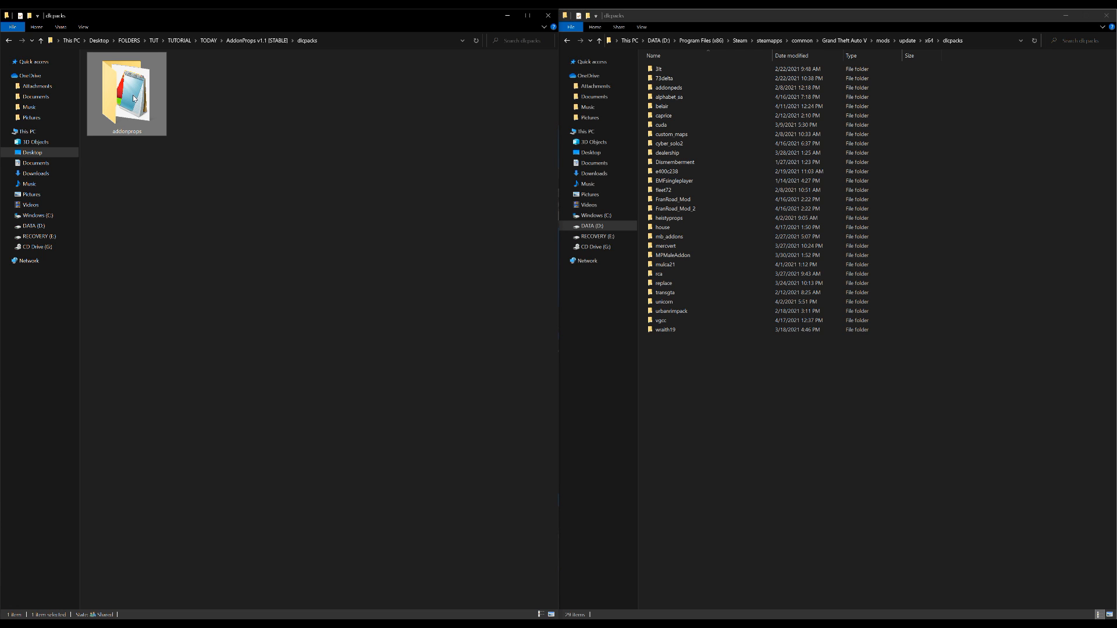
left_click_drag(133, 98, 828, 413)
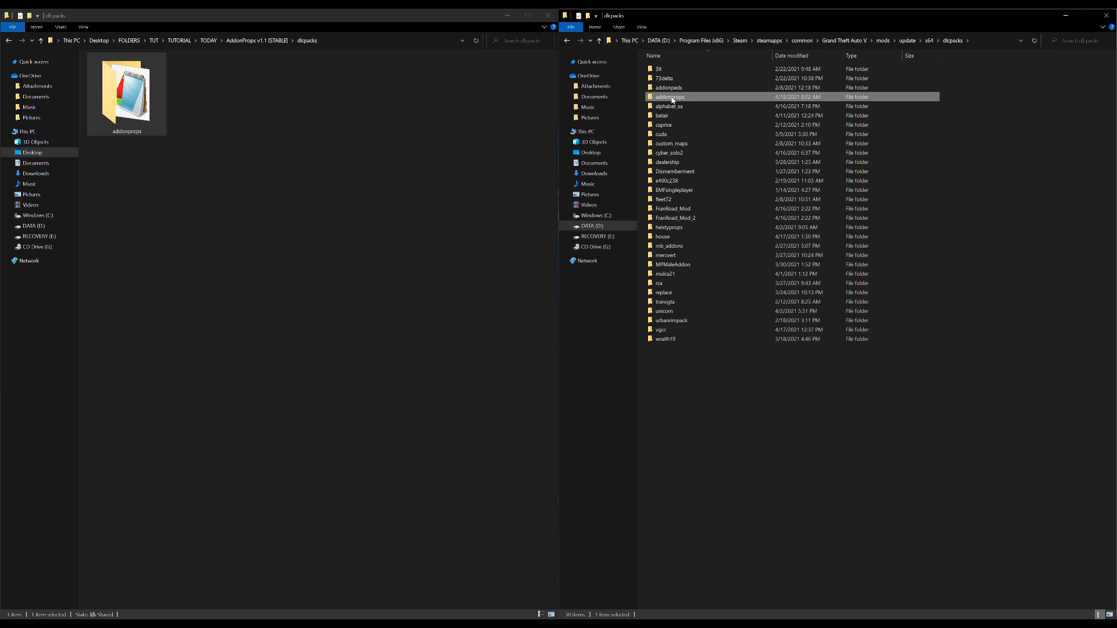
left_click(8, 41)
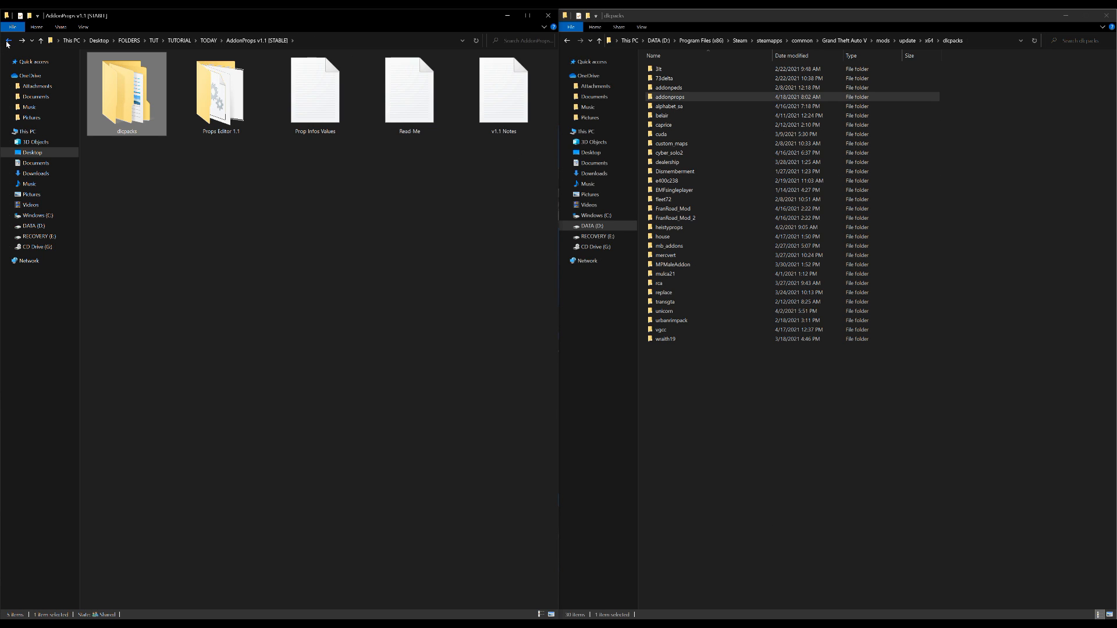
left_click(8, 40)
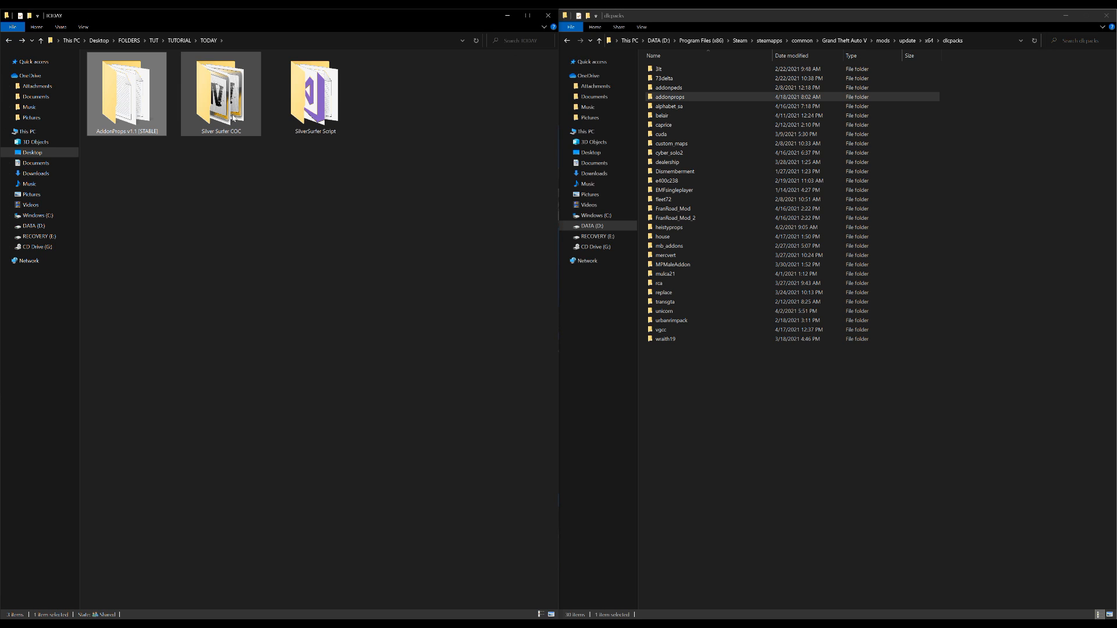
Go back from the game's dlcpacks folder to the main Grand Theft Auto V directory
left_click(569, 42)
left_click(570, 42)
left_click(569, 42)
left_click(570, 42)
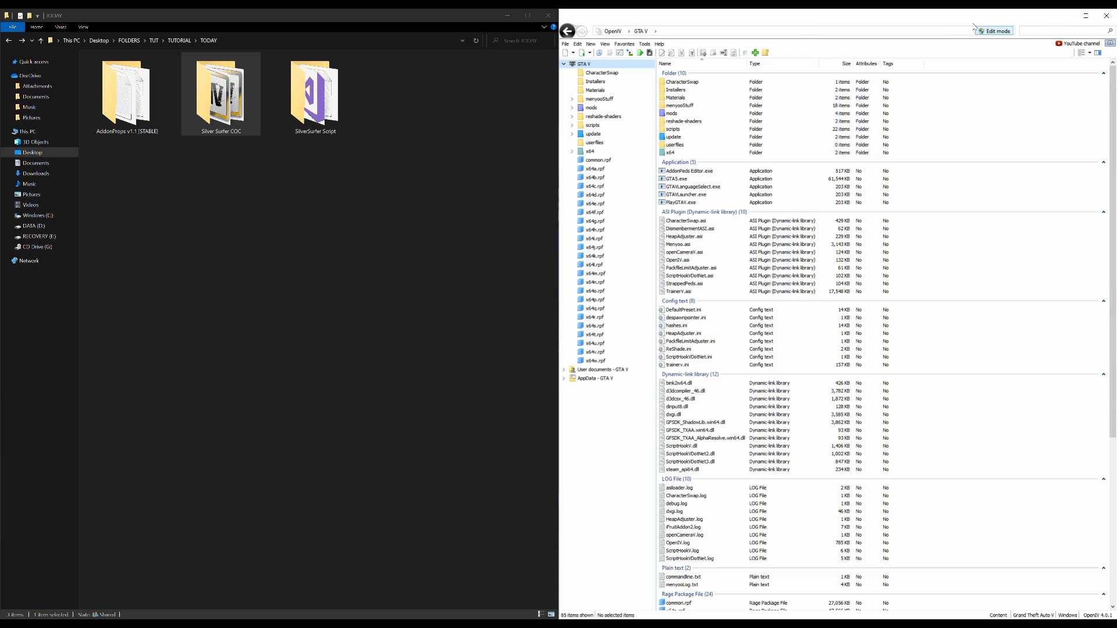
Switch to OpenIV and enable Edit mode for GTA V
left_click(1002, 34)
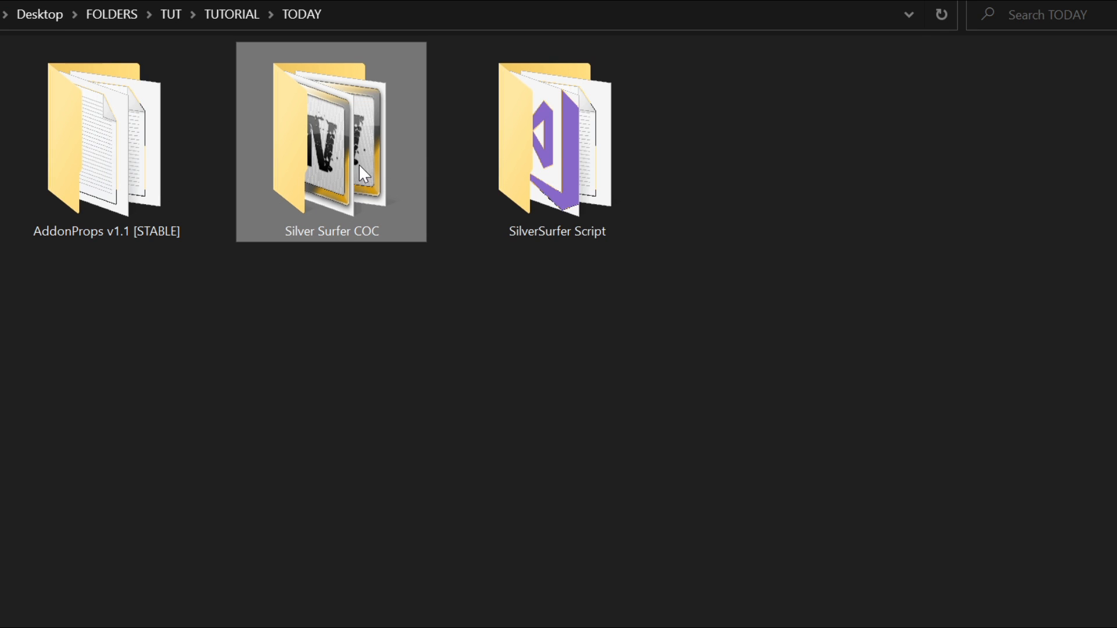
Open the Silver Surfer COC folder and select its four SilverSurfer files, leaving out the Board folder
double_click(317, 163)
left_click_drag(1012, 343, 239, 93)
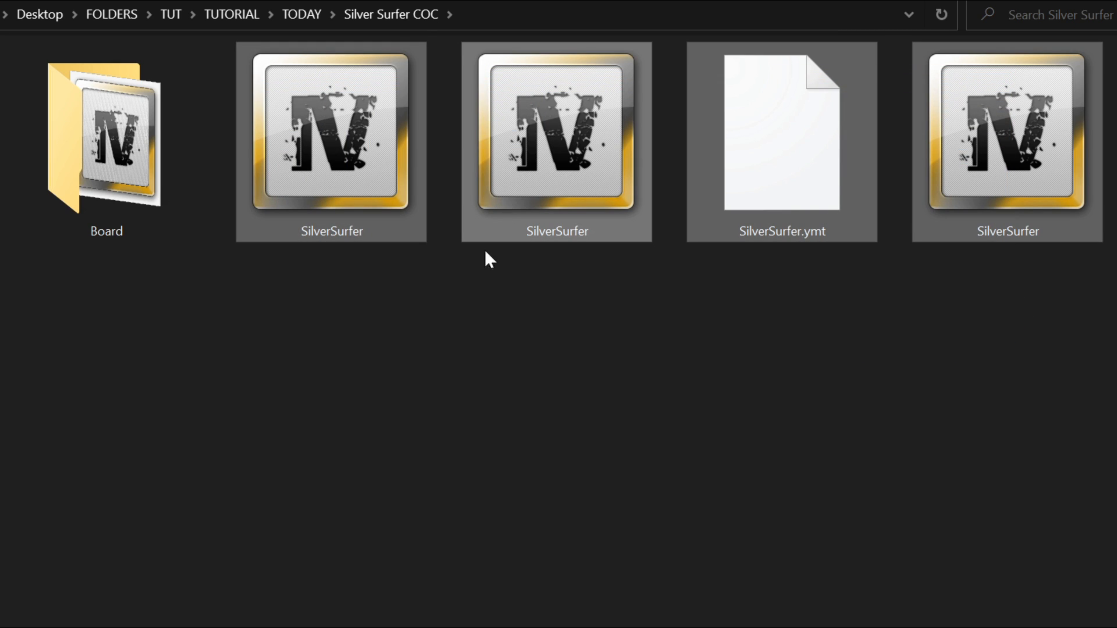
key("ctrl+a")
left_click(115, 130, "ctrl")
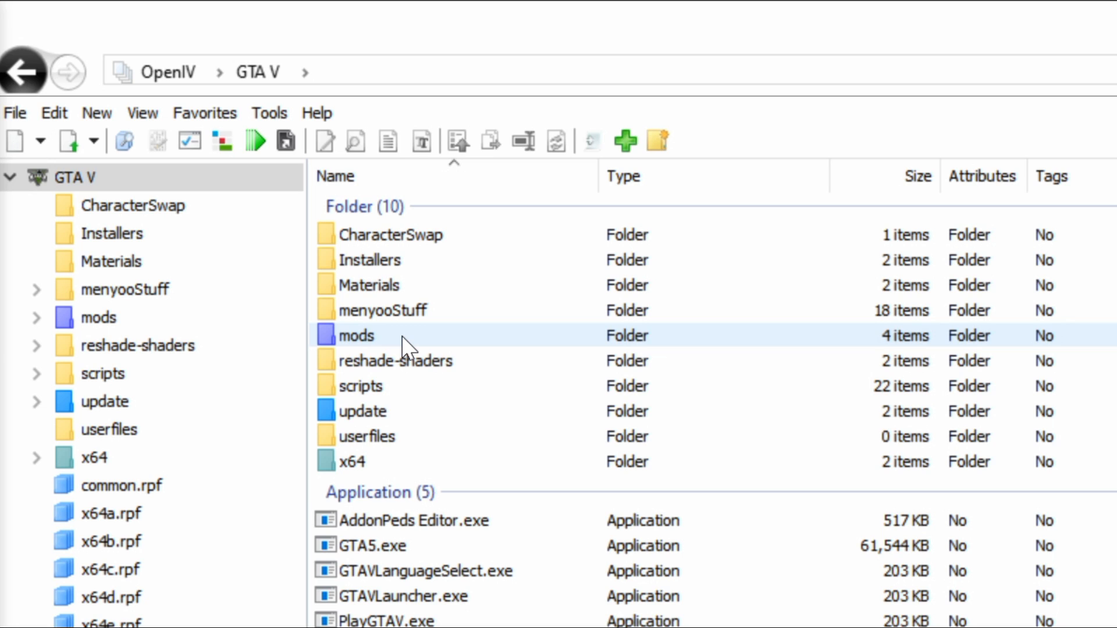
In OpenIV, open the mods > update > x64 > dlcpacks folder
left_click(405, 348)
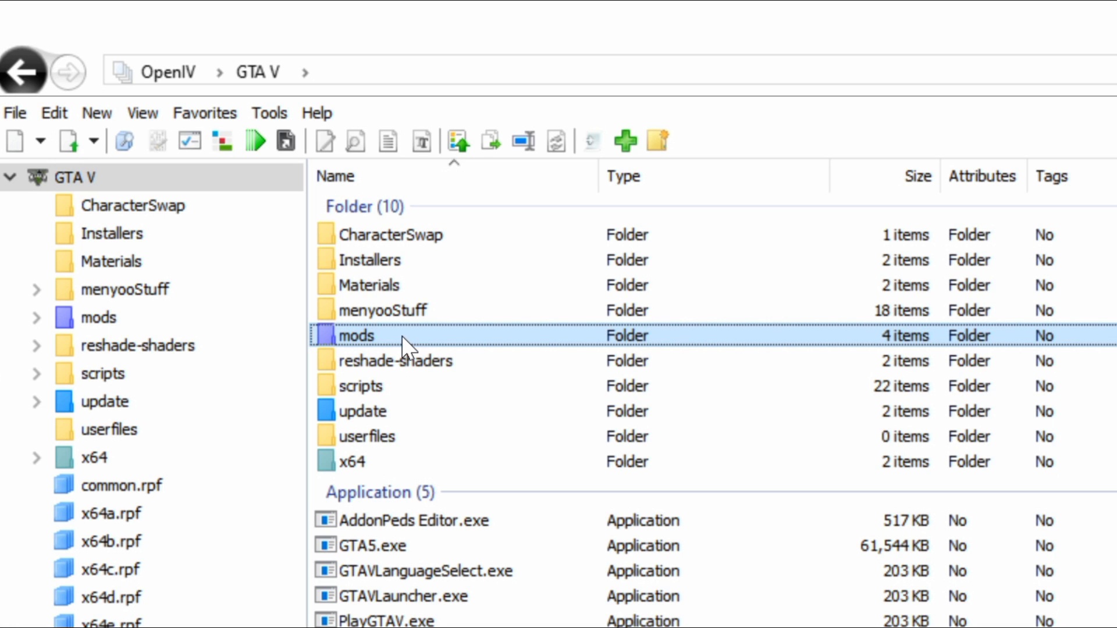
double_click(402, 337)
left_click(399, 260)
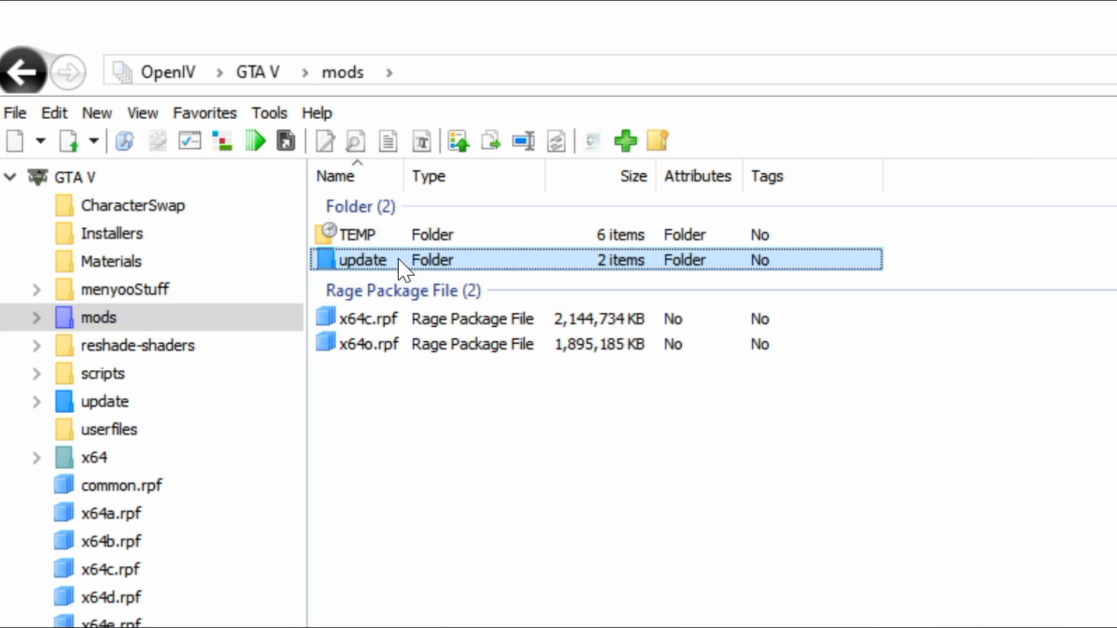
double_click(395, 261)
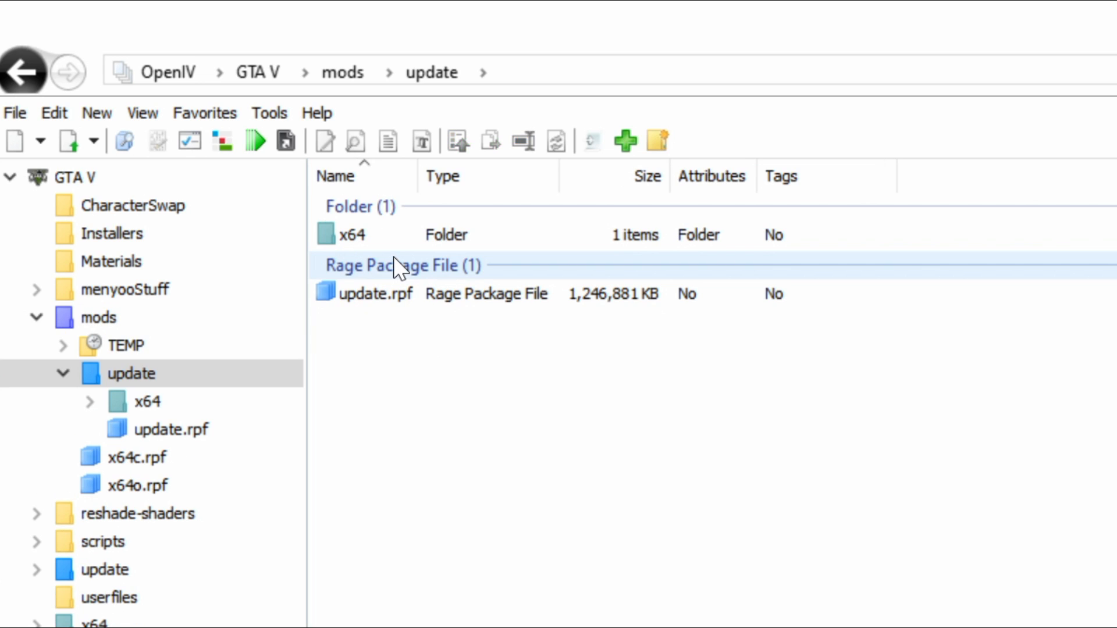
left_click(396, 237)
double_click(393, 235)
left_click(393, 233)
double_click(394, 233)
Open the addonpeds folder and go through dlc.rpf into the peds.rpf archive
left_click(367, 287)
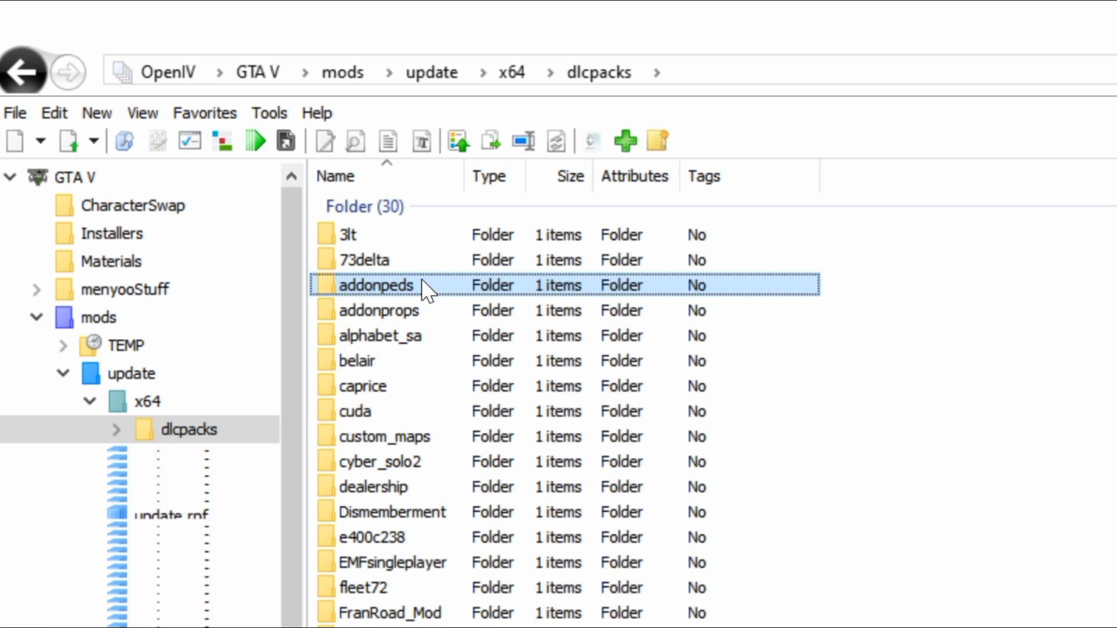
double_click(422, 280)
double_click(390, 238)
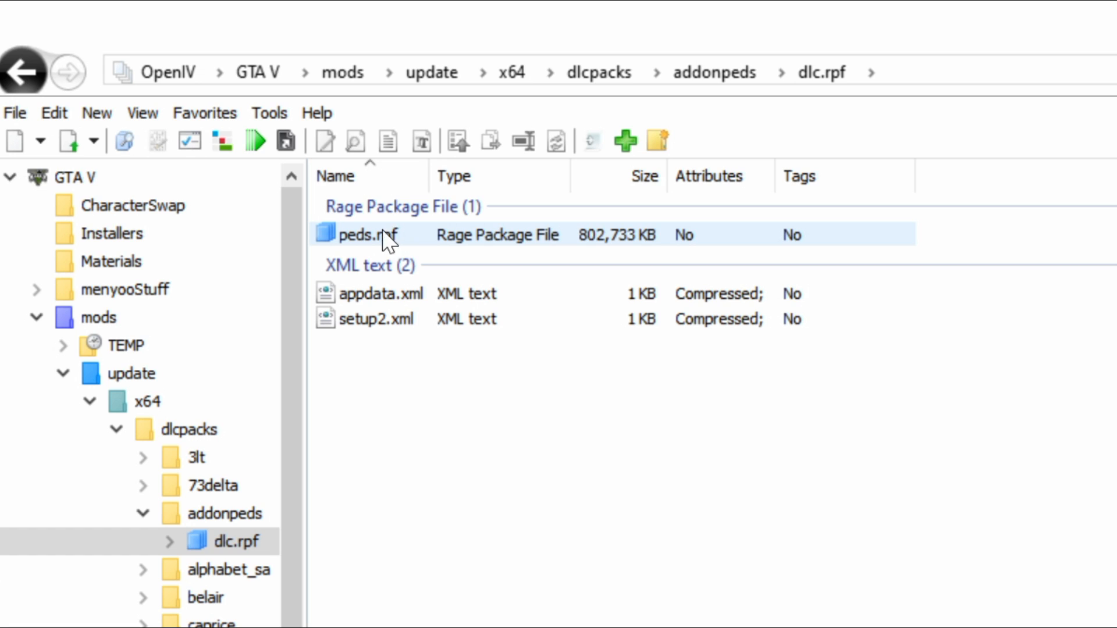
left_click(431, 236)
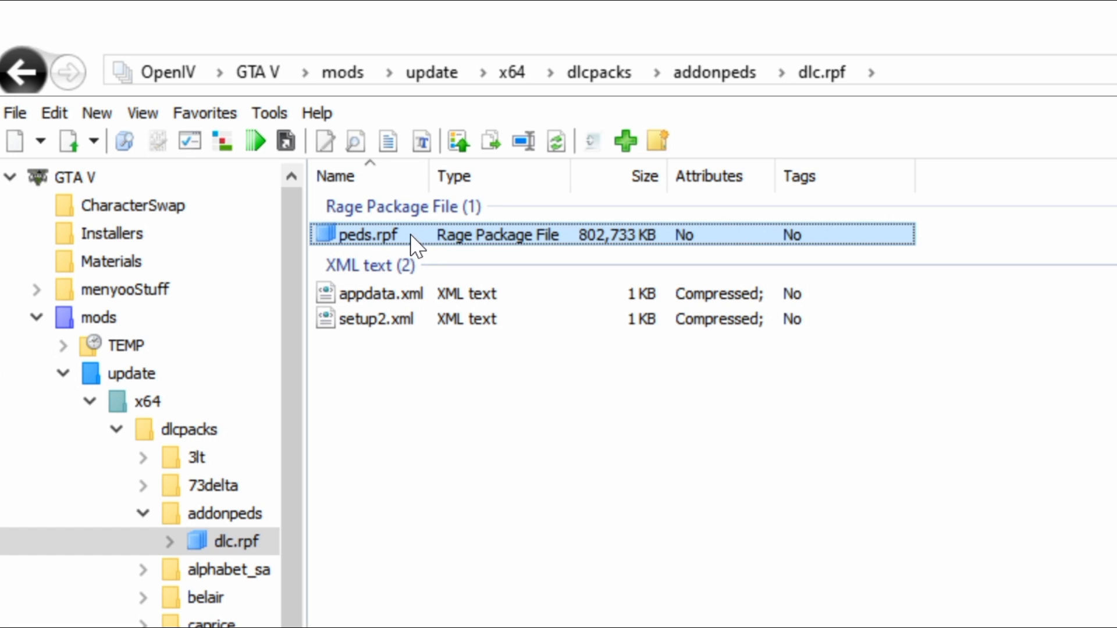
double_click(415, 237)
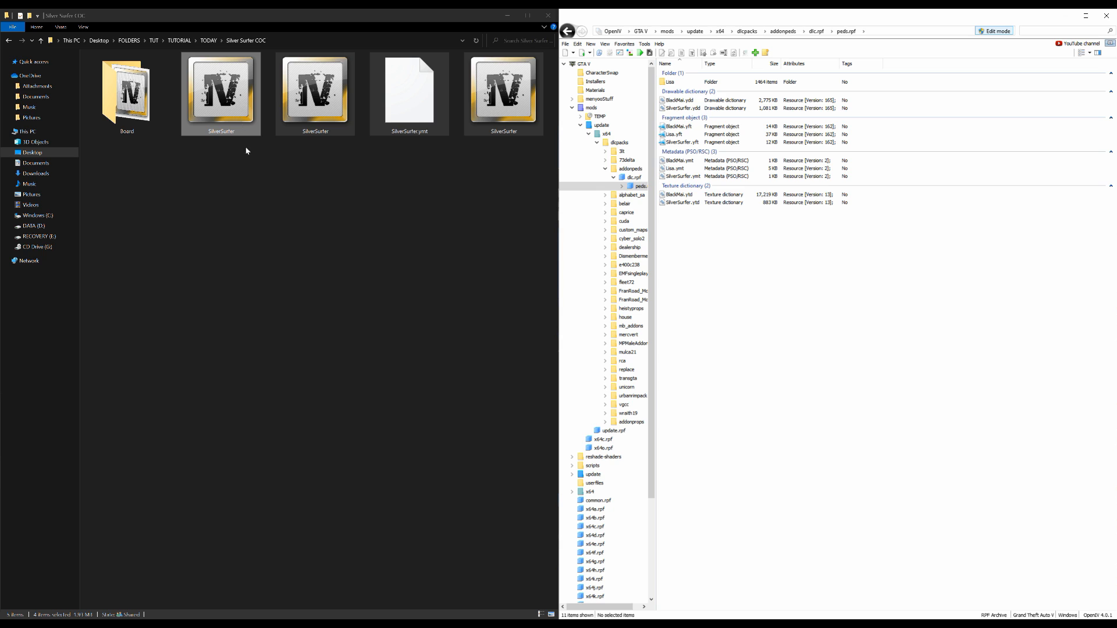
Copy the four SilverSurfer files from the Silver Surfer COC folder into peds.rpf
left_click_drag(231, 181, 522, 98)
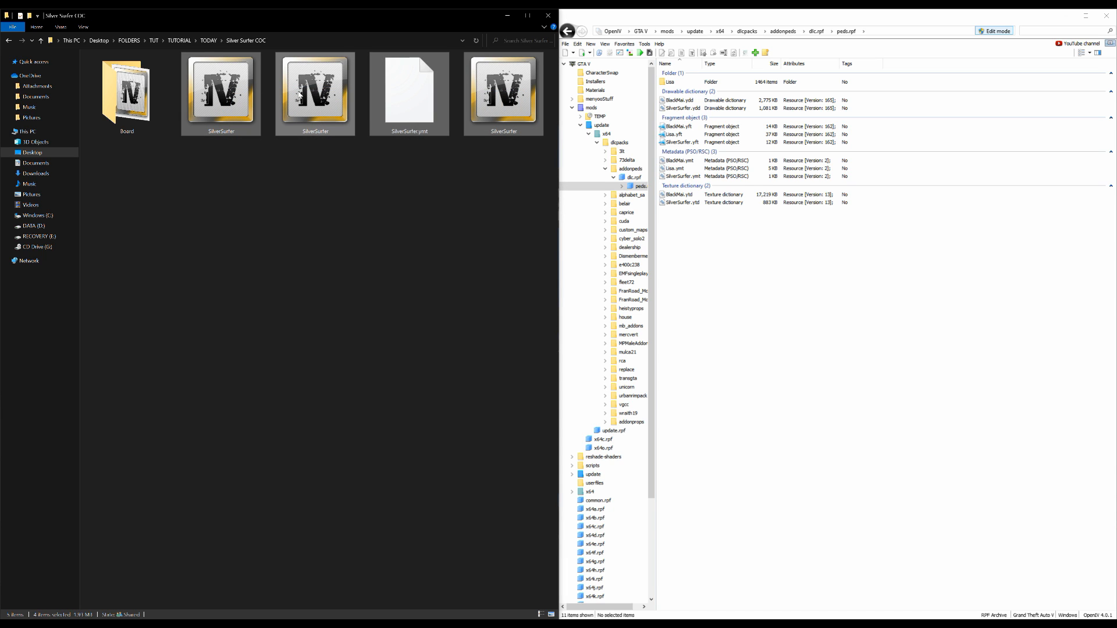
left_click_drag(312, 86, 821, 257)
Switch to the Grand Theft Auto V directory and run AddonPeds Editor as administrator
mouse_move(225, 624)
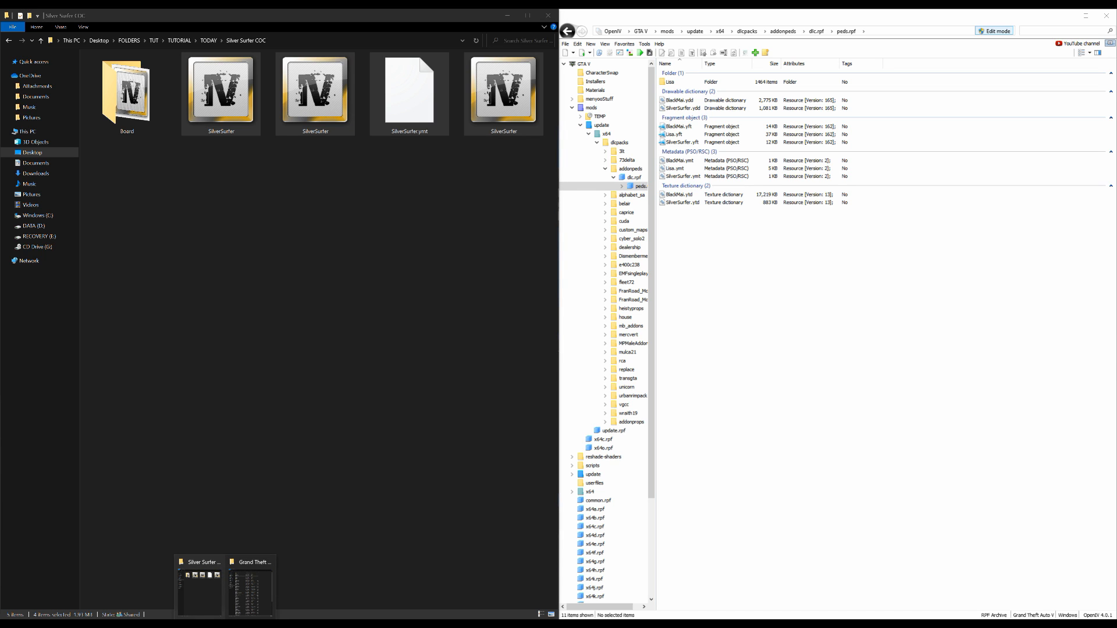
left_click(242, 599)
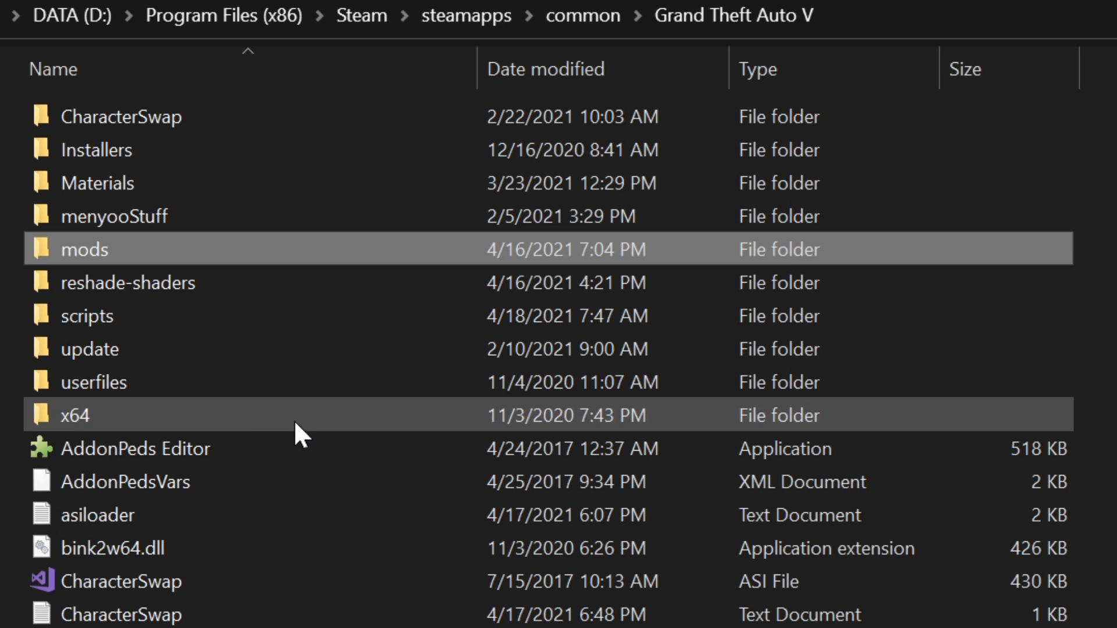
left_click(186, 440)
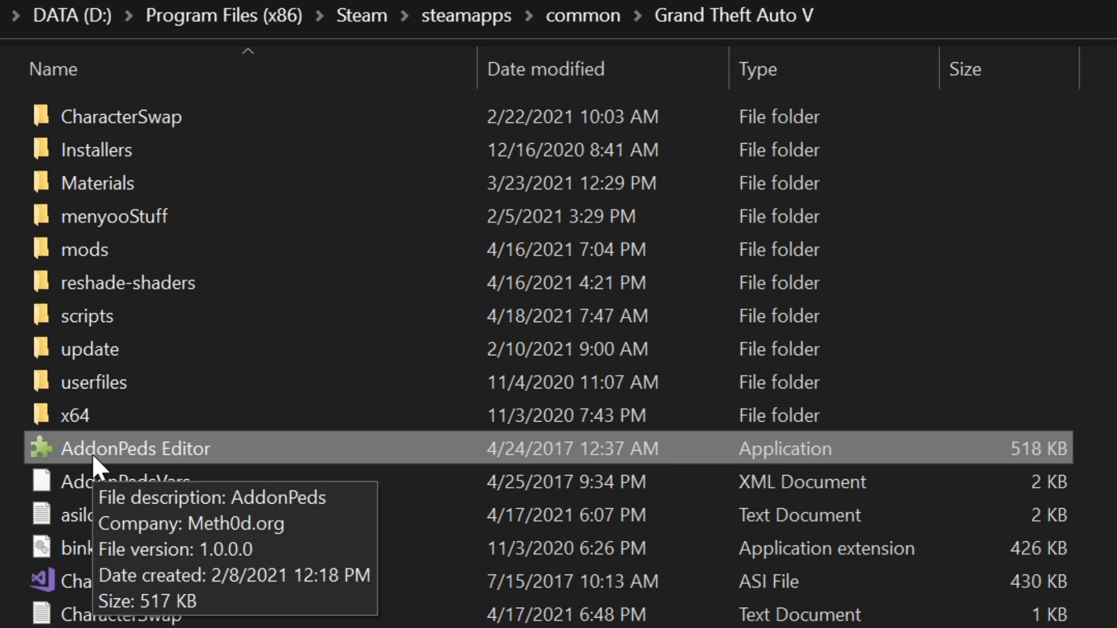
right_click(214, 446)
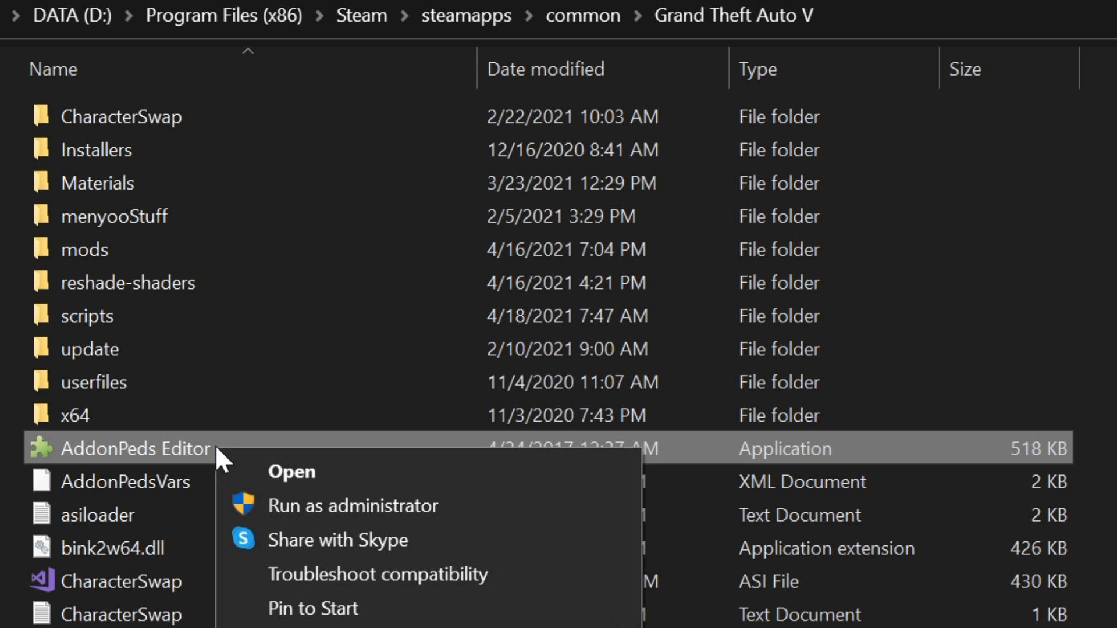
left_click(382, 503)
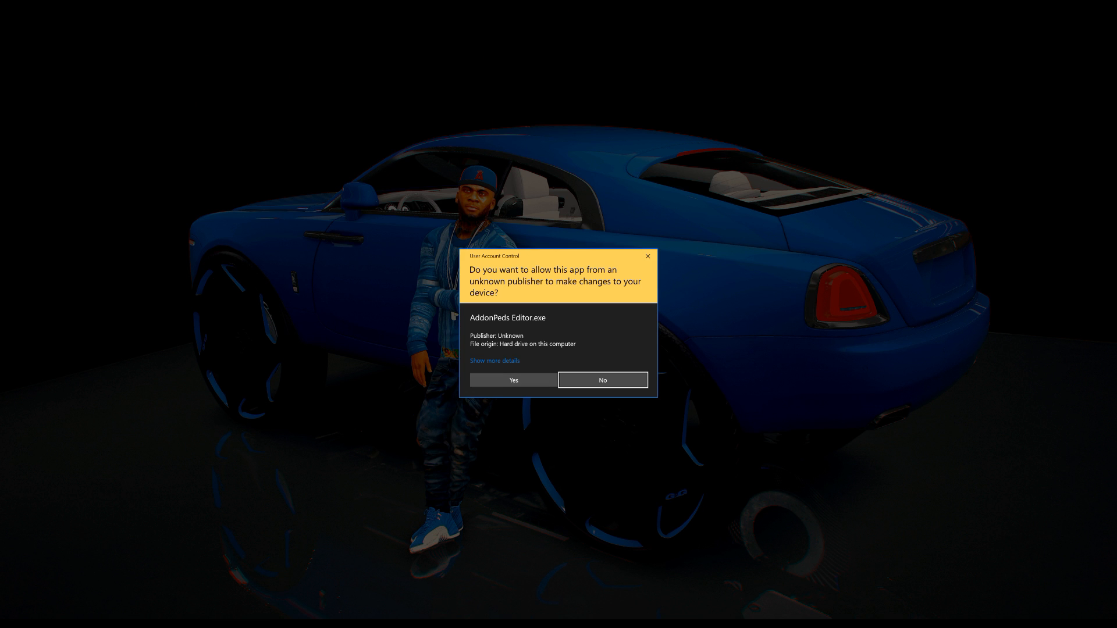
left_click(495, 380)
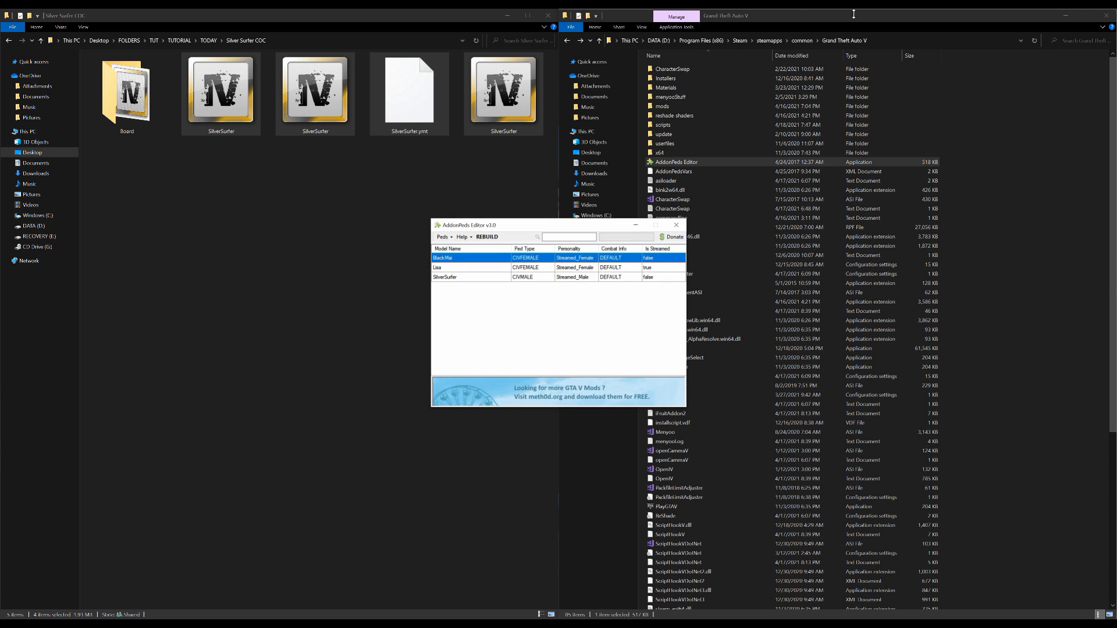
Minimize the game directory window, move AddonPeds Editor aside and delete its existing SilverSurfer ped entry
left_click(1071, 16)
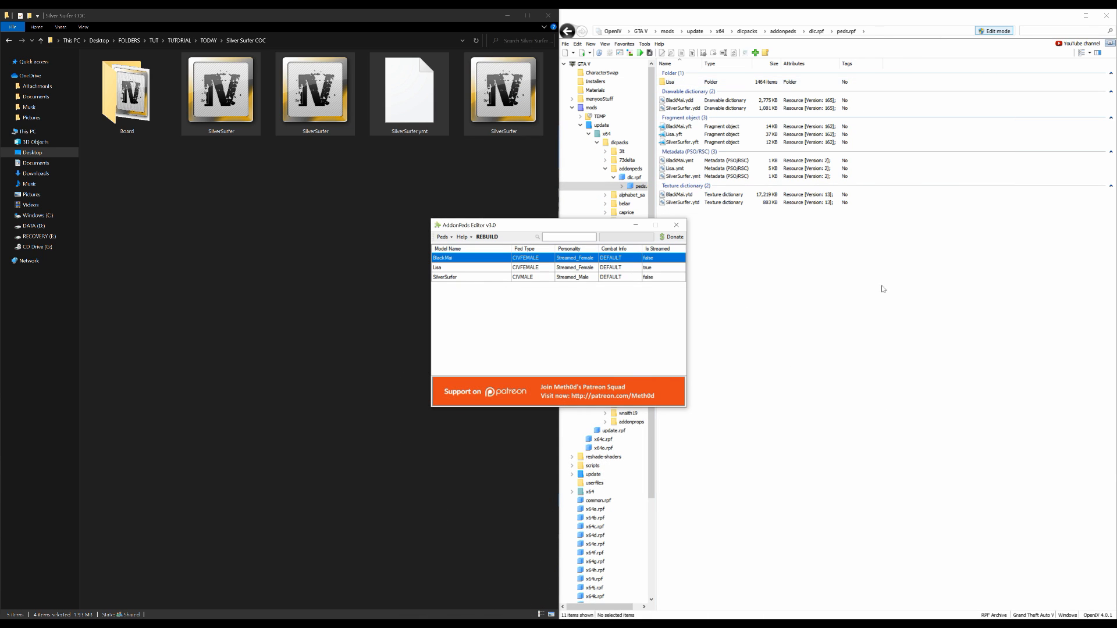
left_click_drag(541, 227, 415, 208)
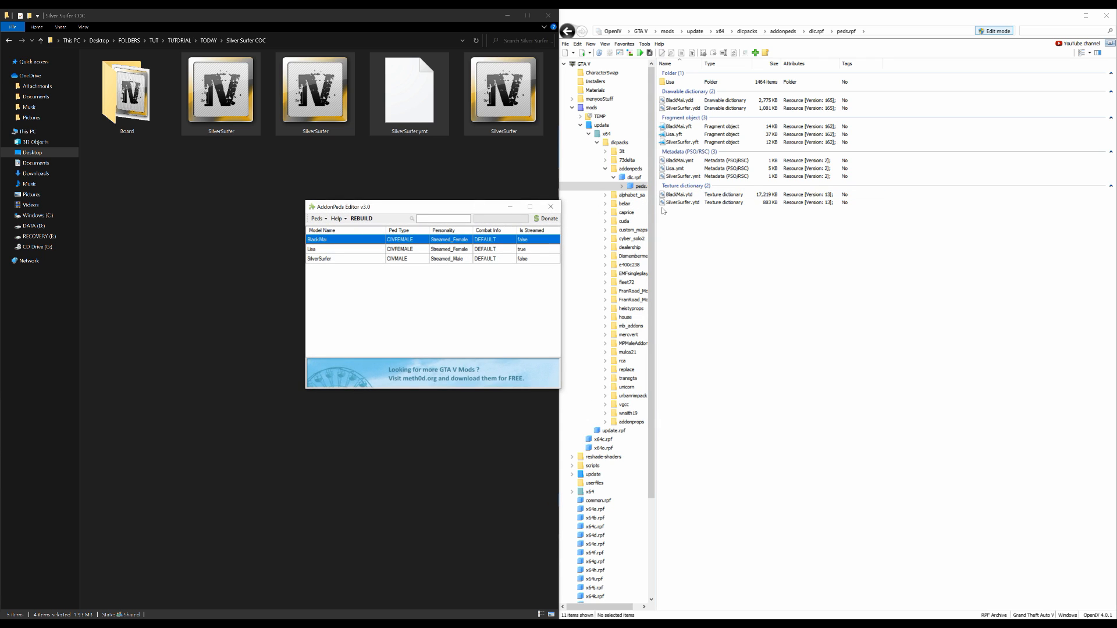
left_click(350, 258)
left_click(318, 218)
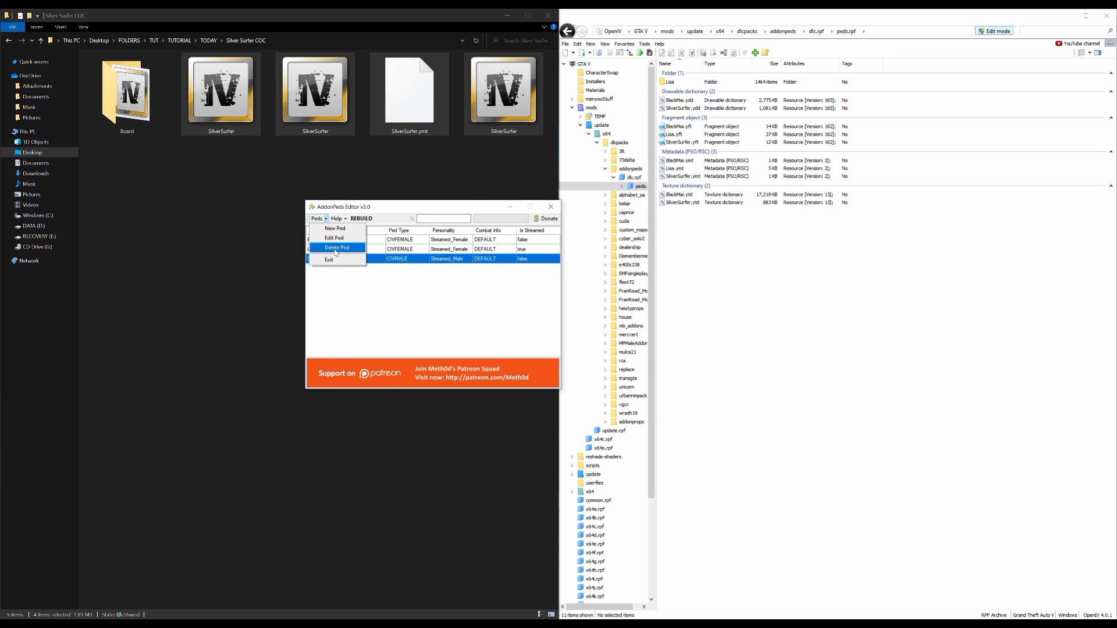
left_click(336, 252)
left_click(562, 349)
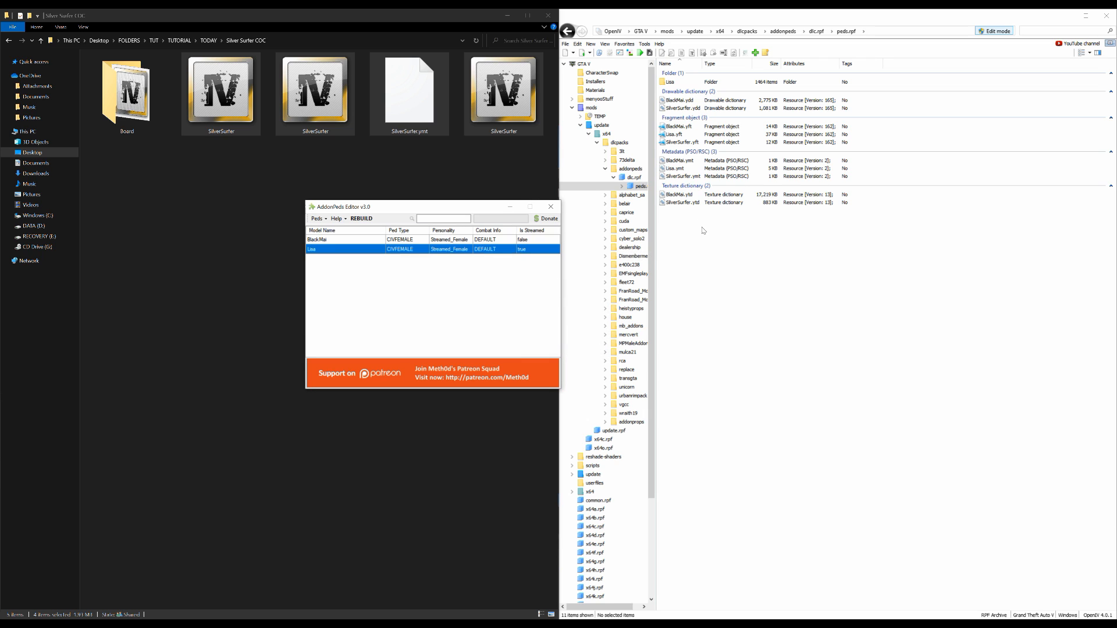
Copy the name SilverSurfer, without its extension, from the SilverSurfer.ytd file in peds.rpf
left_click(668, 205)
key("F2")
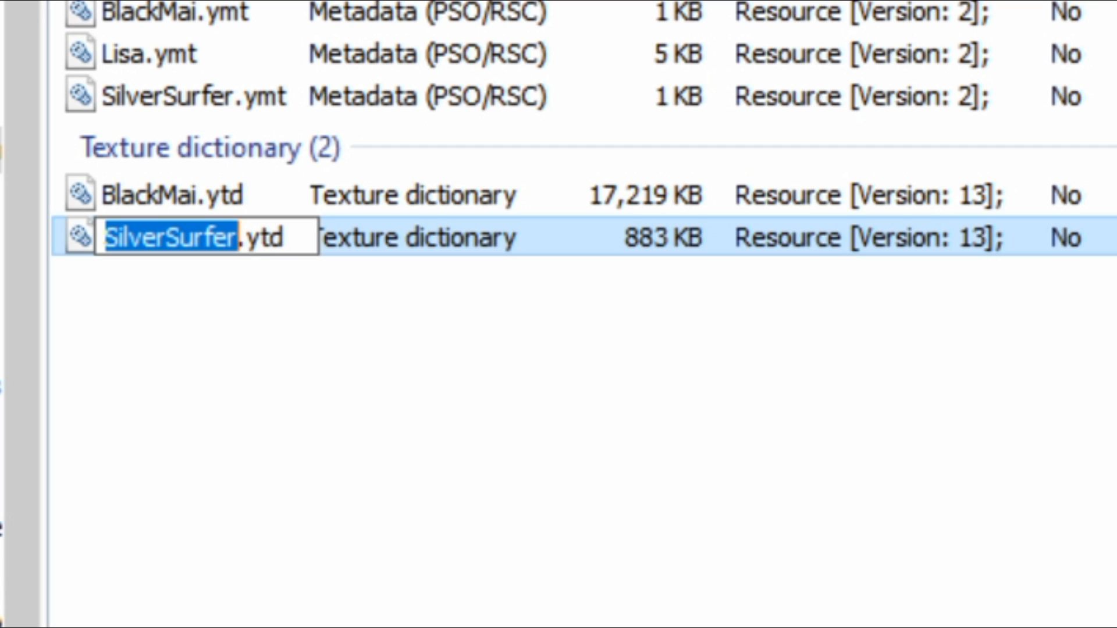
right_click(165, 236)
left_click(324, 386)
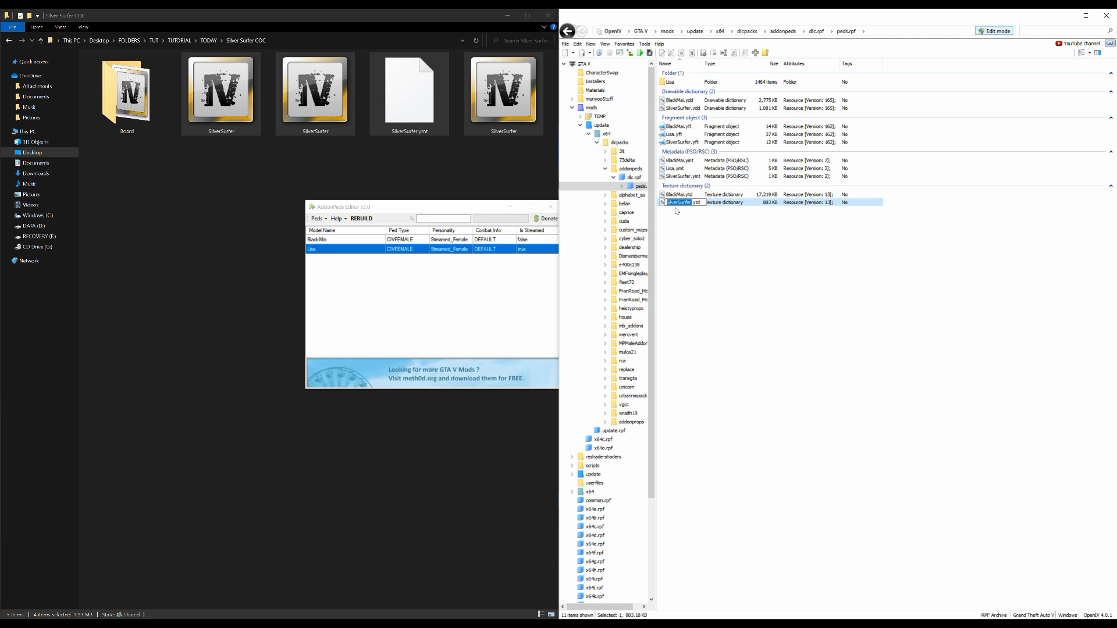
Add a new ped in AddonPeds Editor with model name SilverSurfer, ped type Male and Is Streamed set to false
left_click(412, 206)
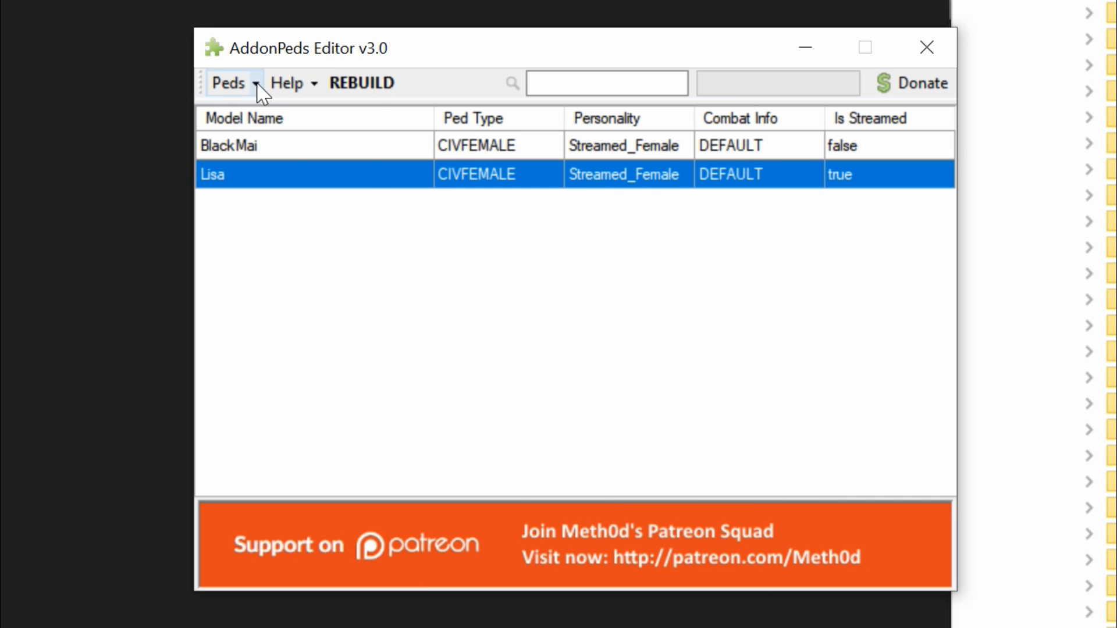
left_click(326, 220)
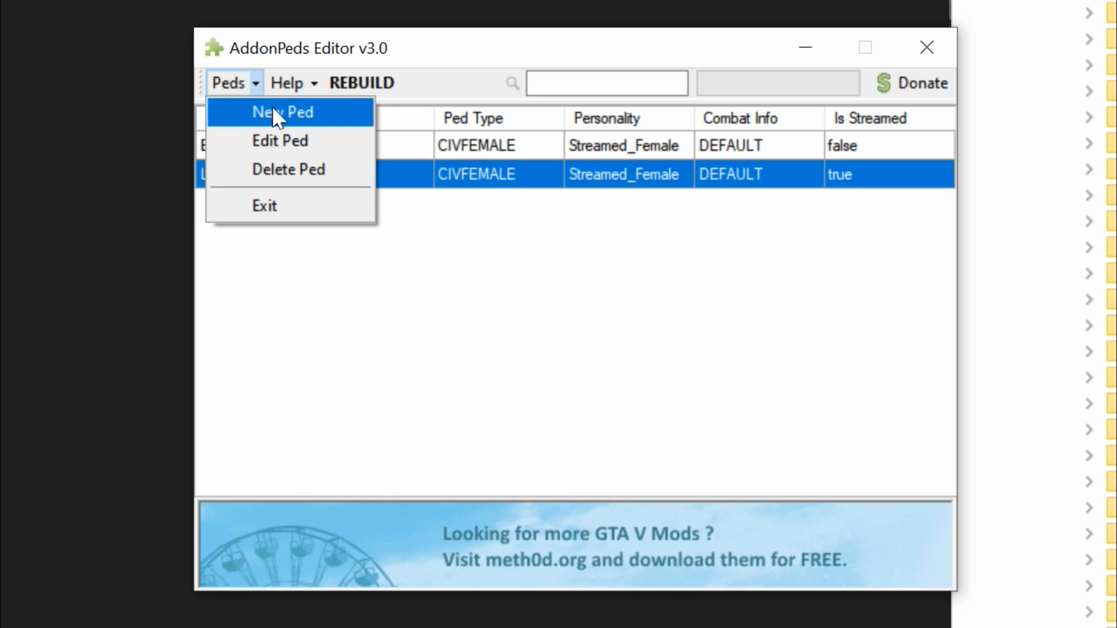
left_click(272, 111)
right_click(880, 261)
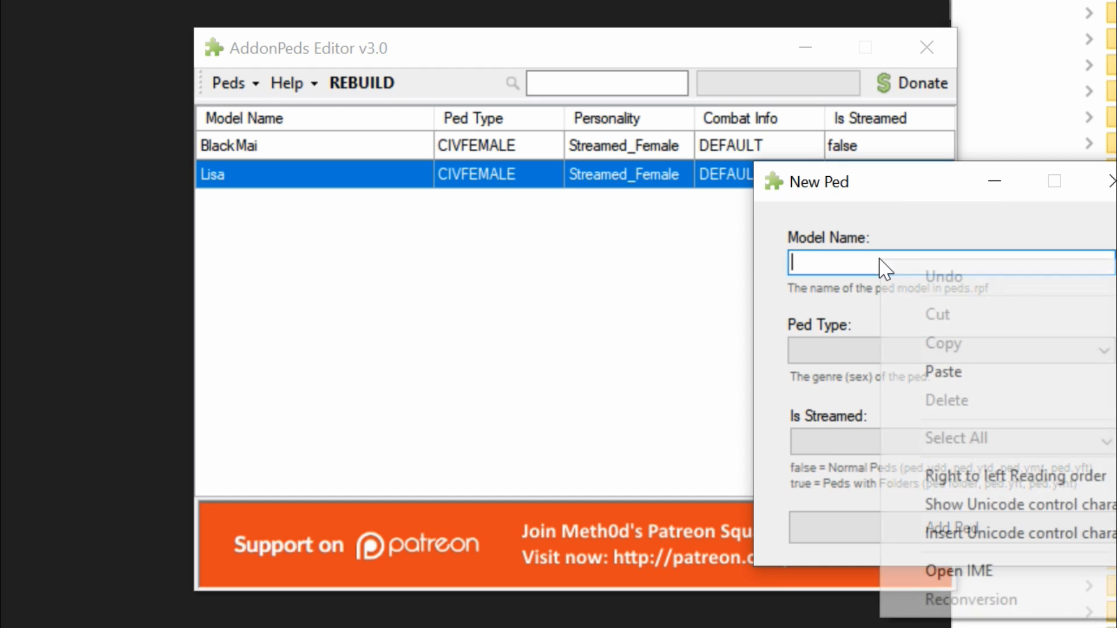
left_click(992, 379)
left_click(843, 355)
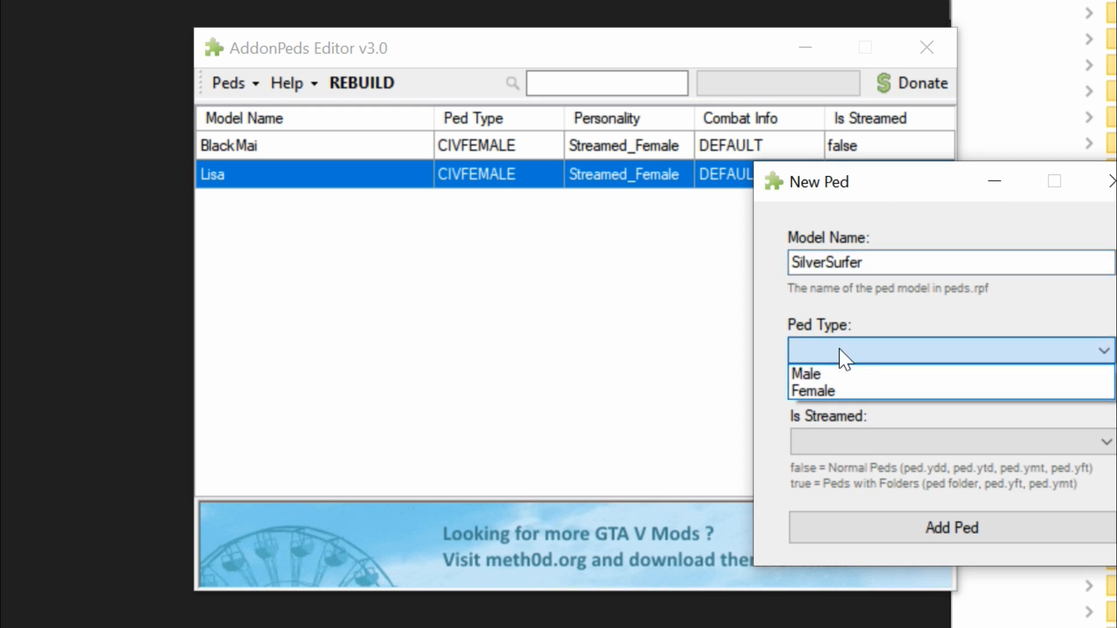
left_click(865, 377)
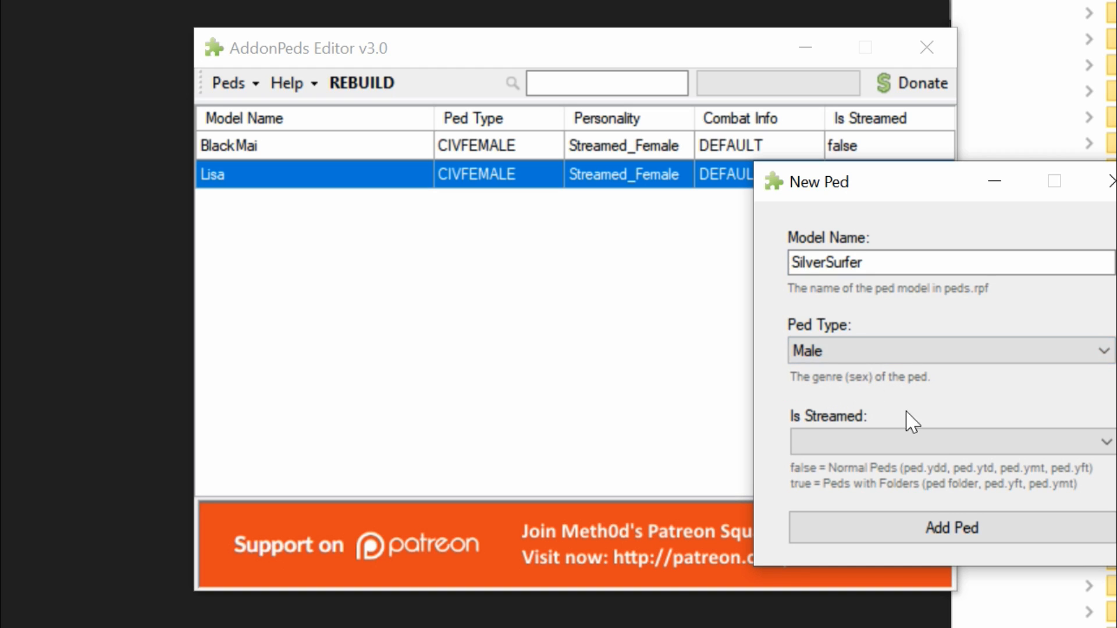
left_click(867, 453)
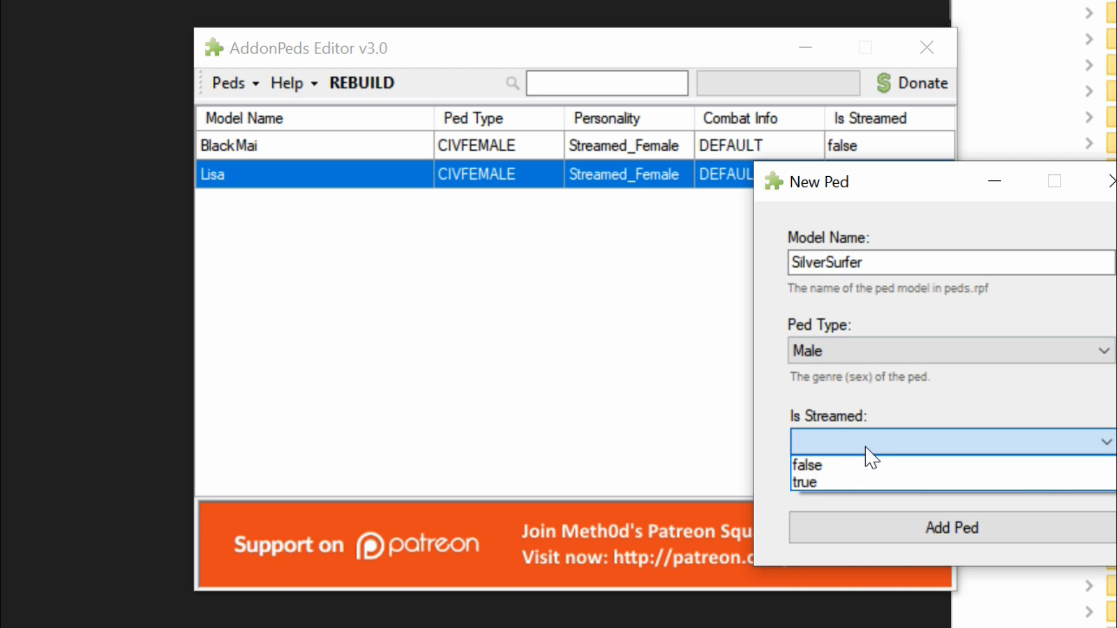
left_click(853, 465)
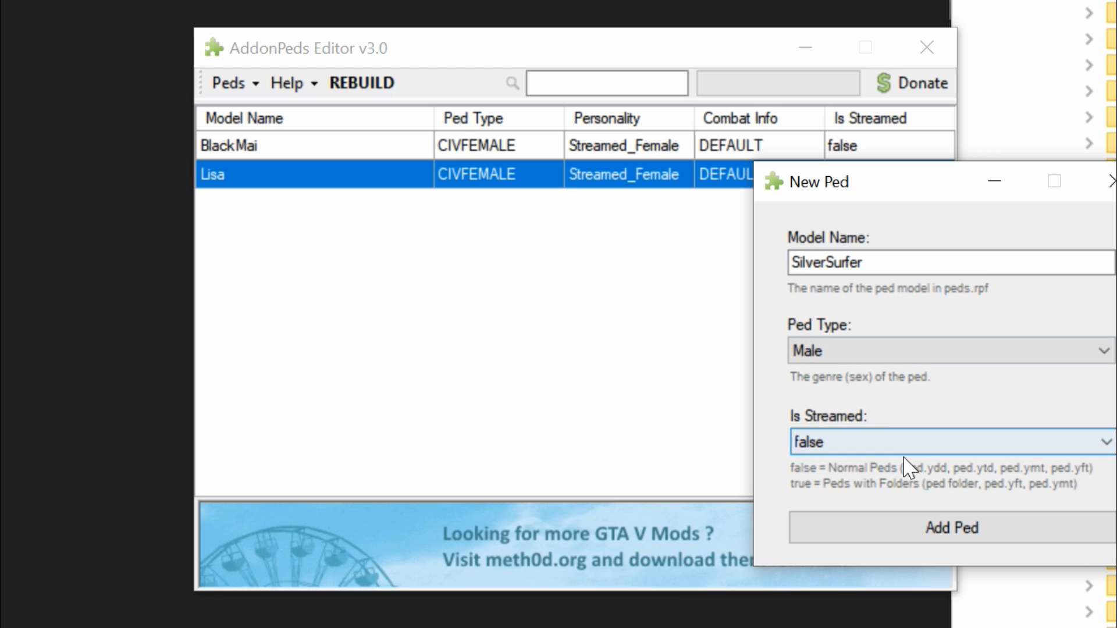
left_click(963, 529)
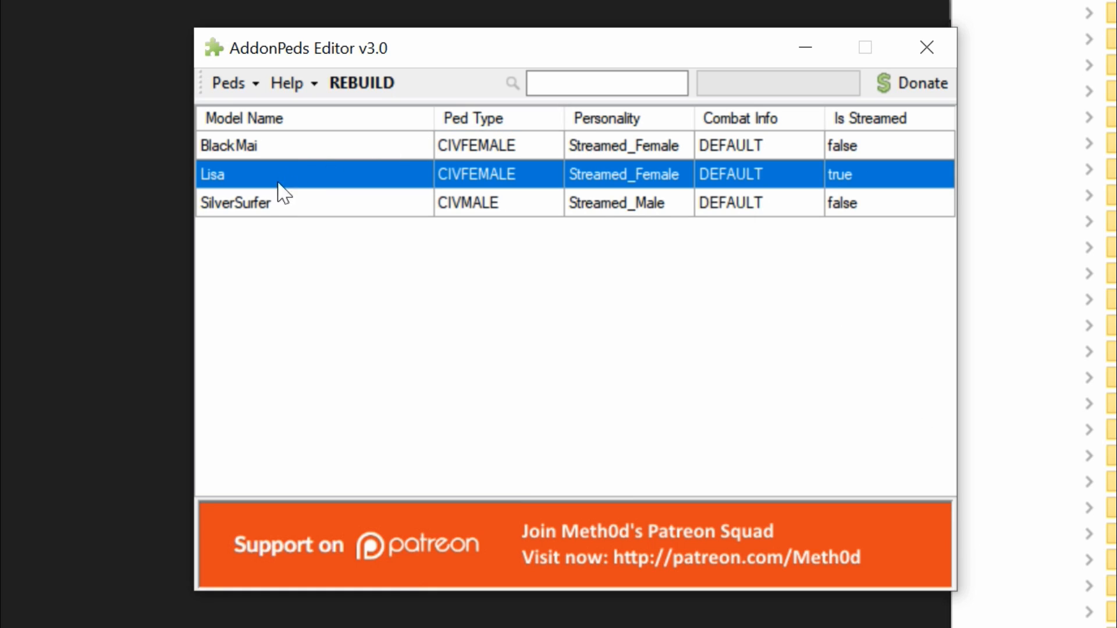
Rebuild the addon peds with the SilverSurfer entry selected and close AddonPeds Editor
left_click(271, 204)
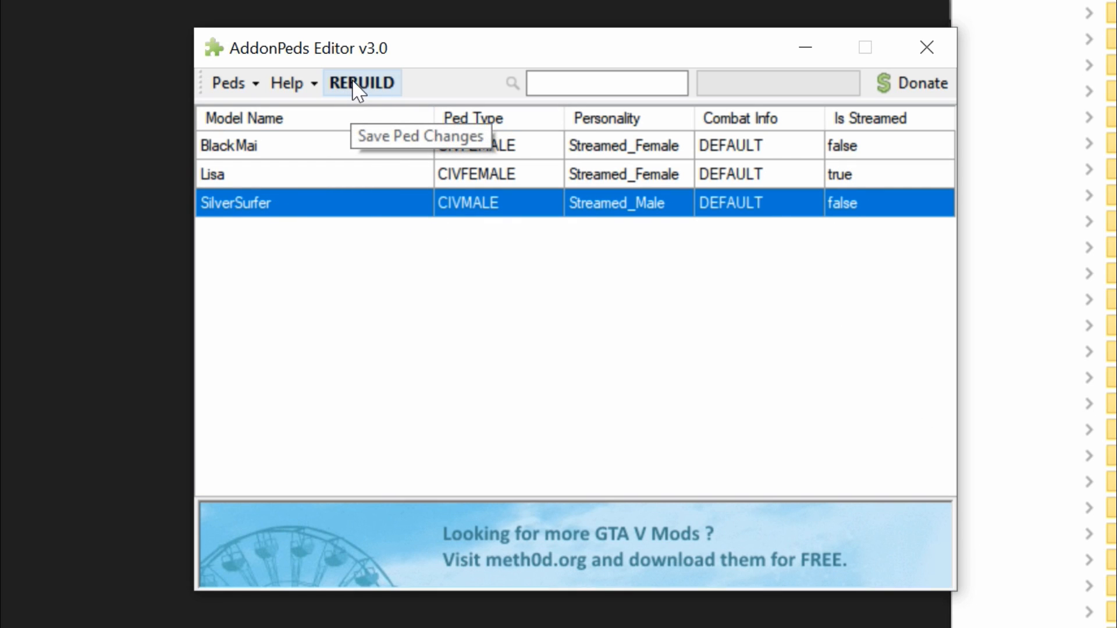
left_click(366, 87)
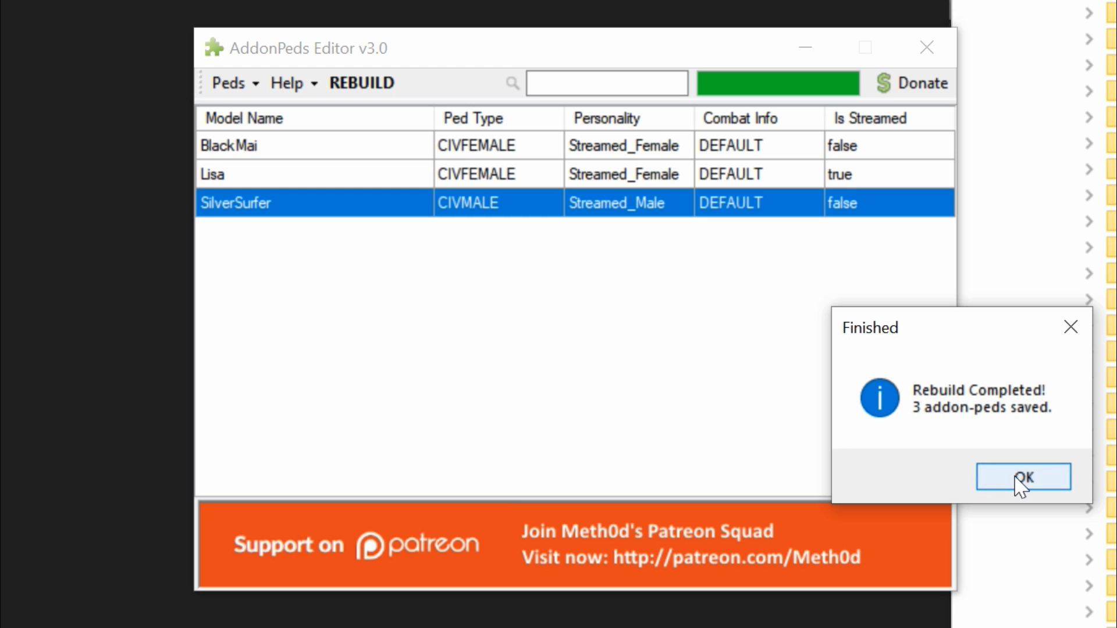
left_click(1021, 482)
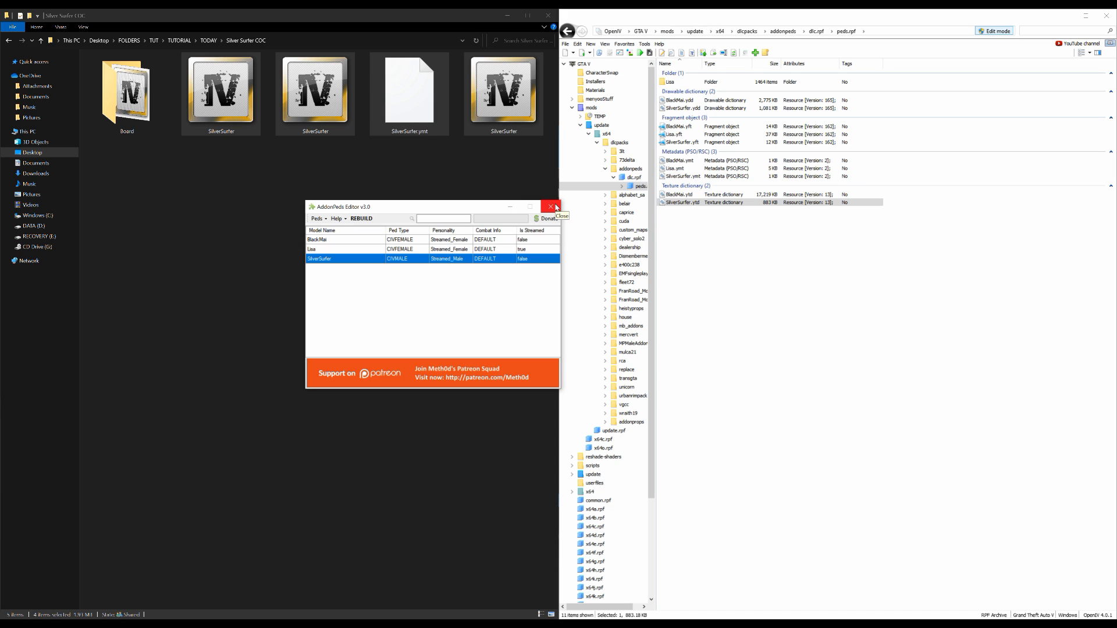
left_click(550, 207)
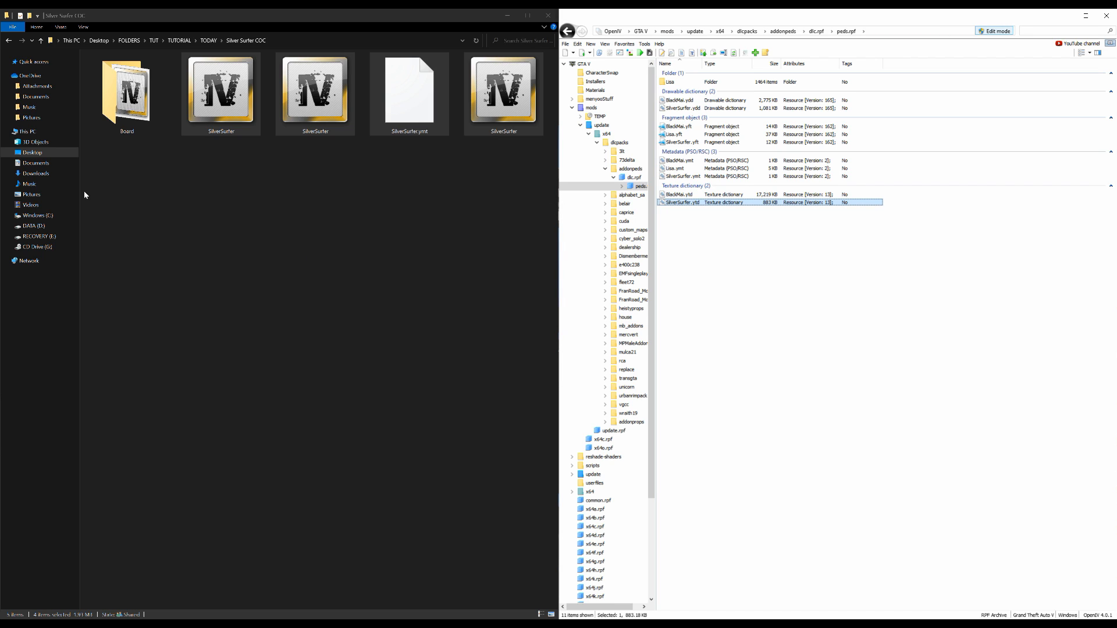
Return OpenIV from the peds.rpf archive to the main GTA V folder
left_click(565, 44)
left_click(598, 150)
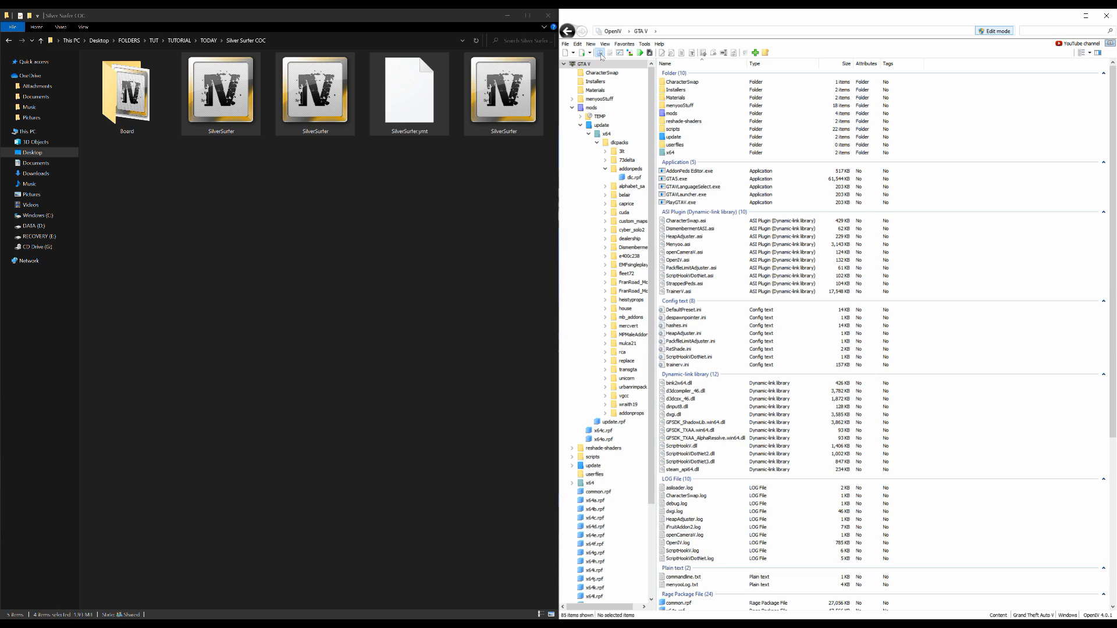
Open OpenIV's search window and copy the file name p_defilied_ragdoll_01_s from the Board folder in File Explorer
left_click(601, 55)
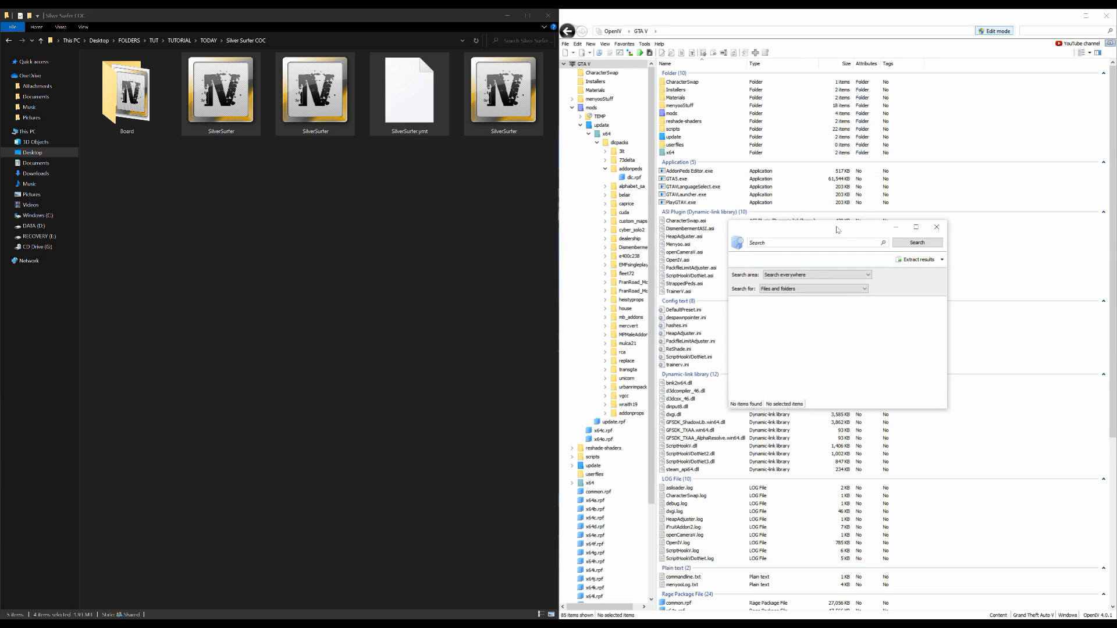
left_click_drag(837, 230, 578, 221)
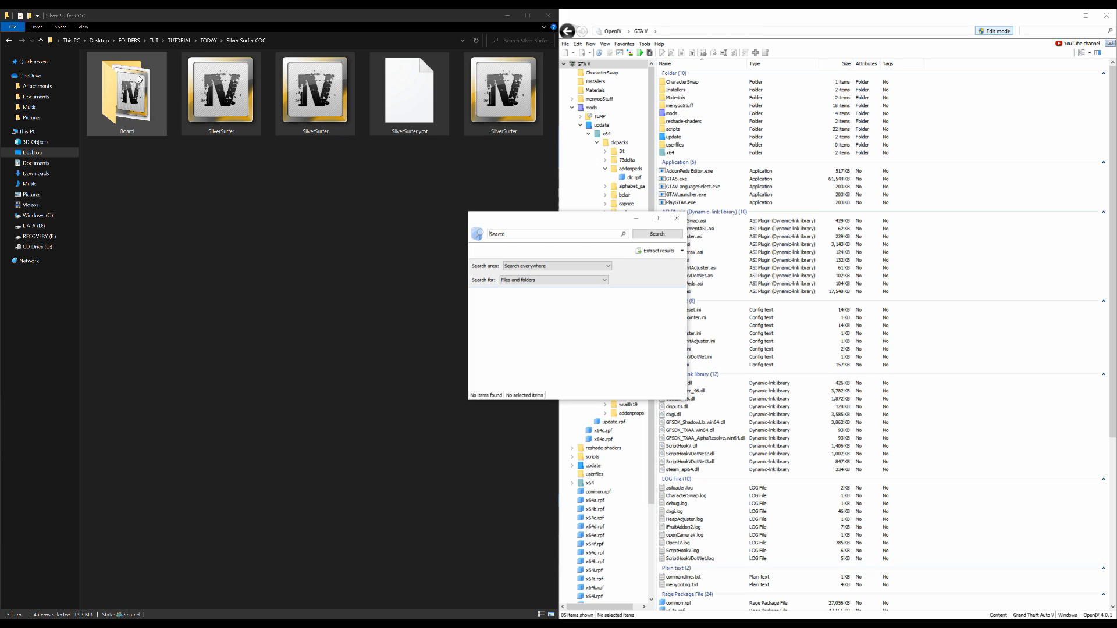
double_click(140, 101)
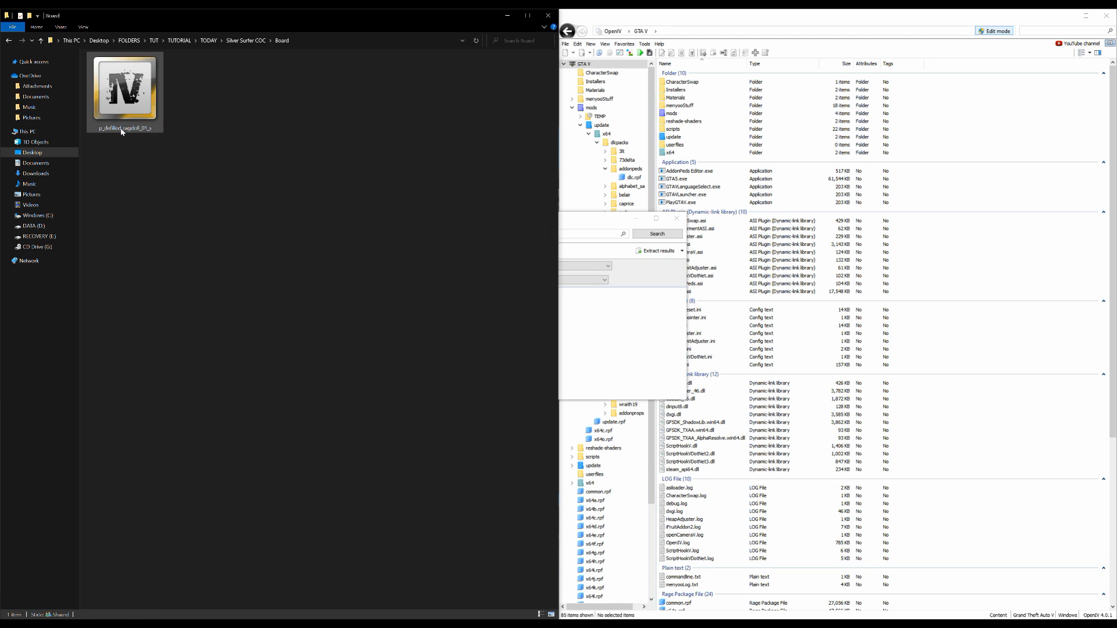
left_click(122, 132)
left_click(139, 129)
right_click(139, 129)
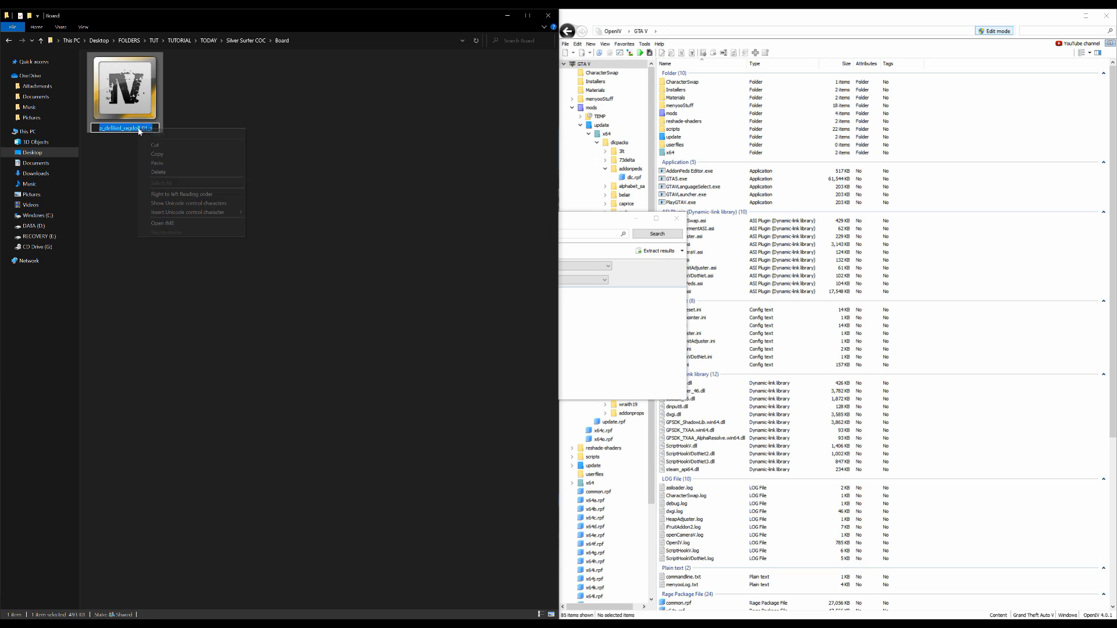
left_click(173, 157)
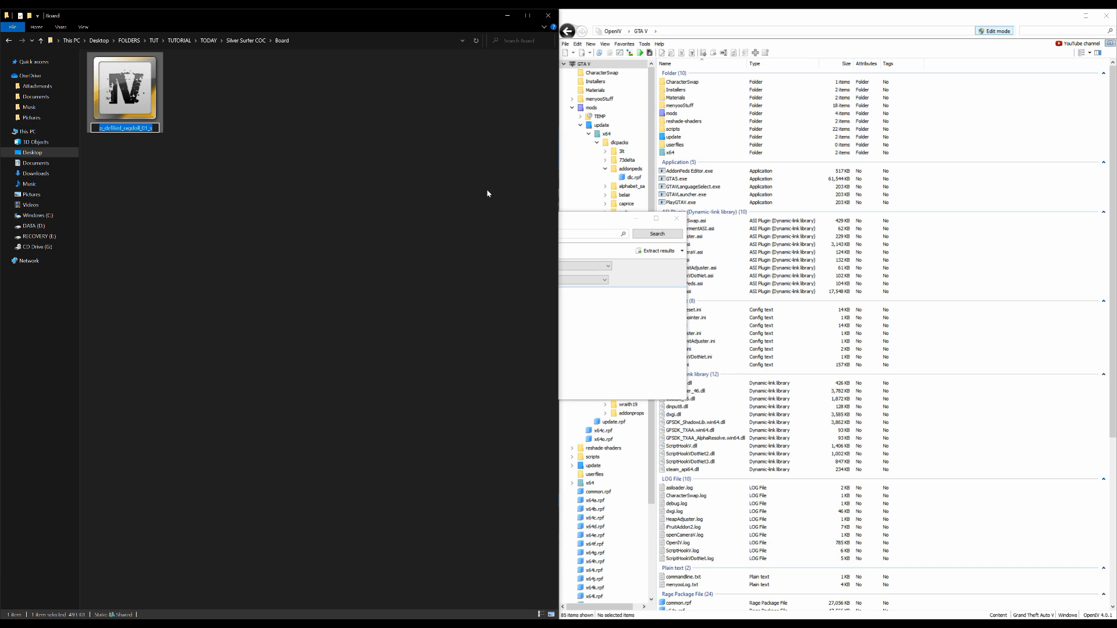
Search everywhere in OpenIV for p_defilied_ragdoll_01_s and enlarge the search window to show the full result paths
left_click(563, 218)
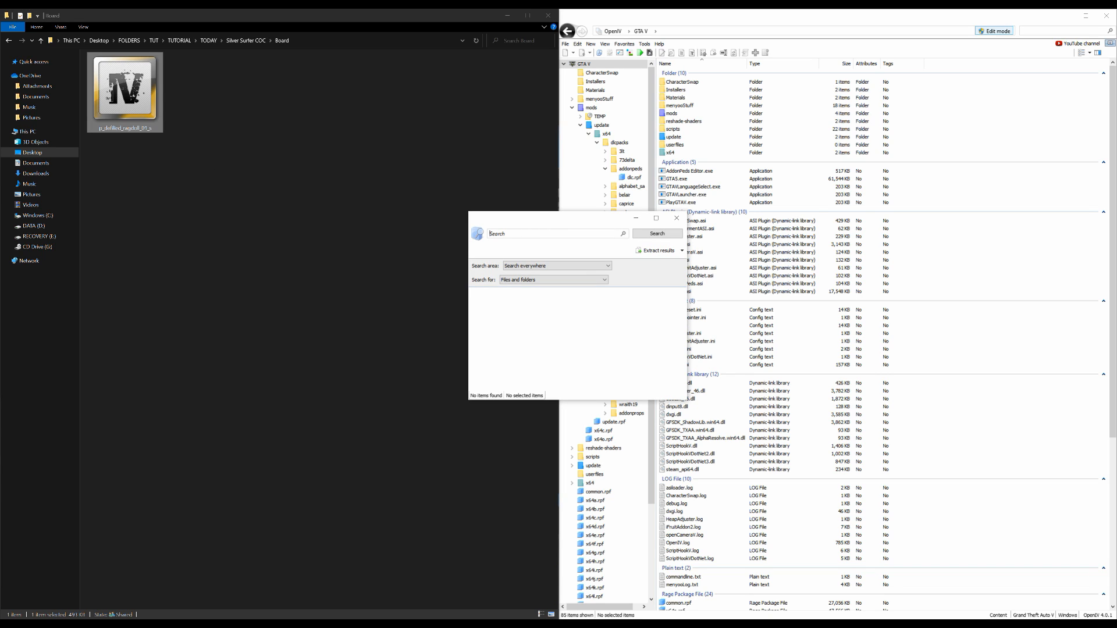
right_click(516, 234)
left_click(549, 269)
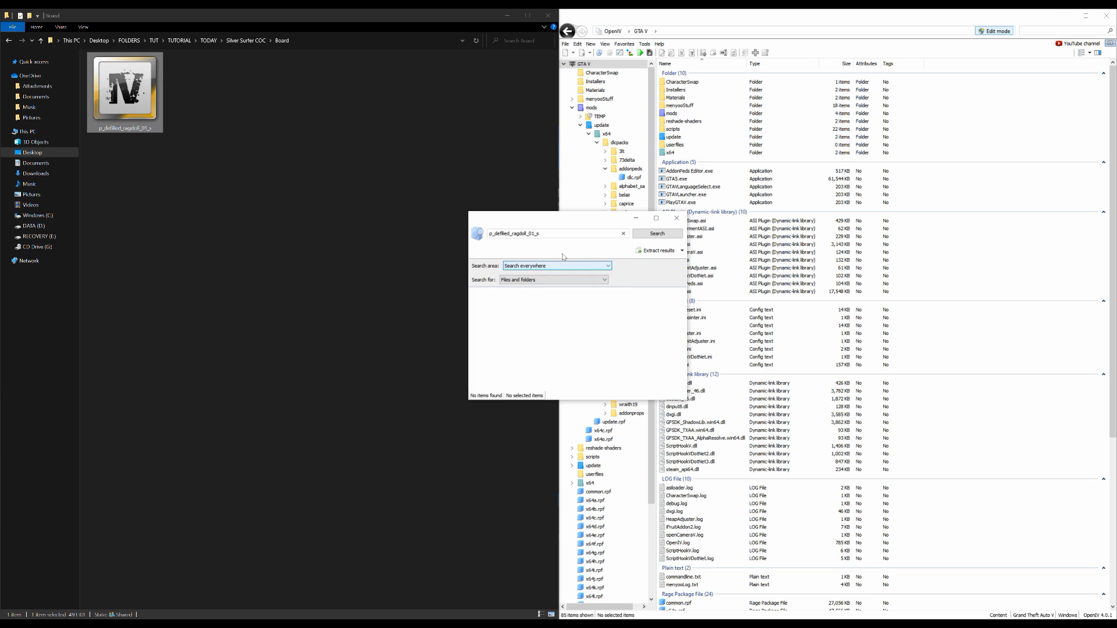
left_click(669, 238)
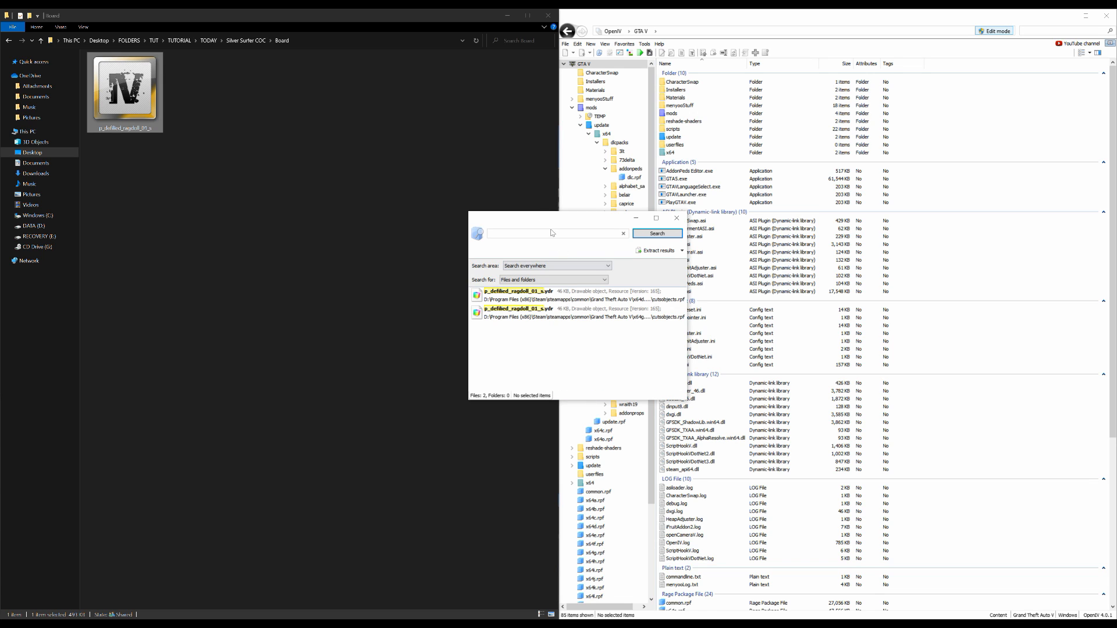
left_click_drag(533, 219, 410, 105)
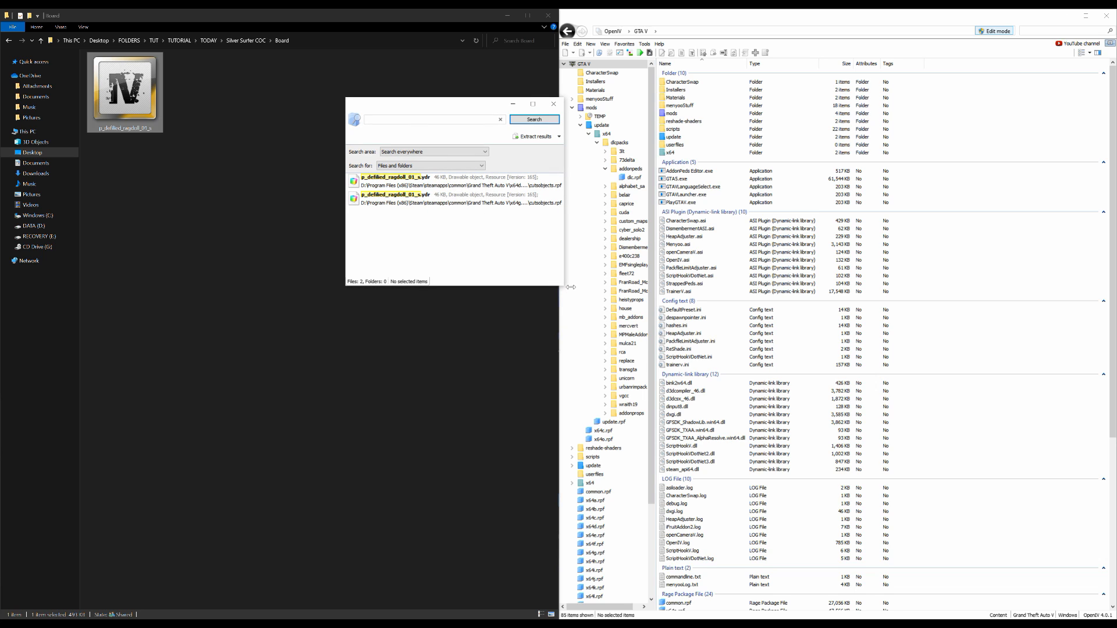
left_click_drag(568, 291, 708, 383)
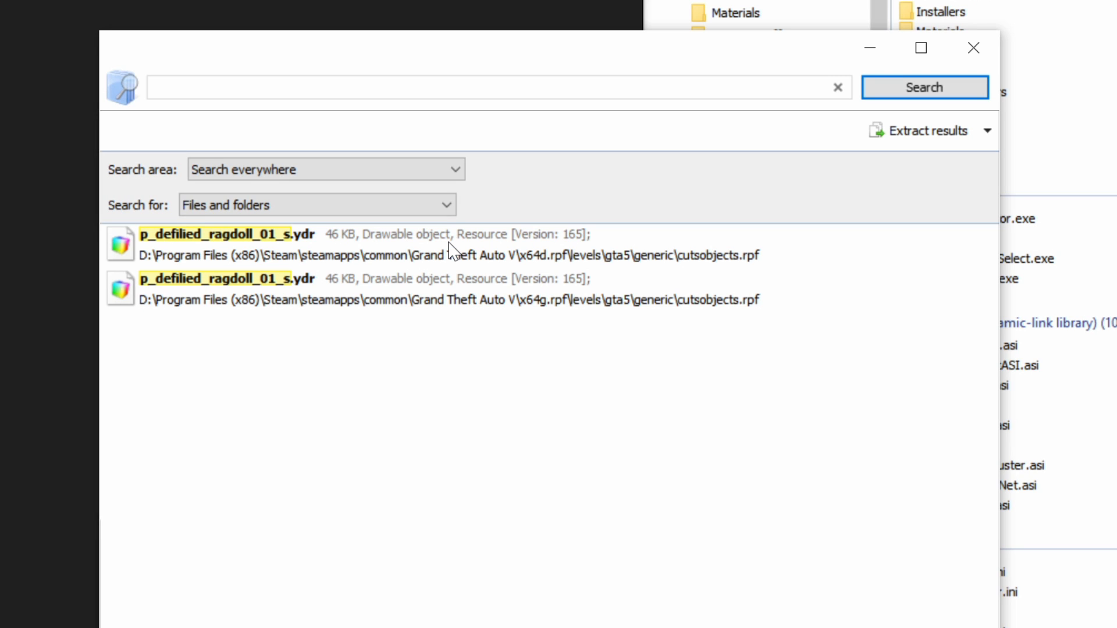
Go to the p_defilied_ragdoll_01_s.ydr result located in x64d.rpf and copy its archive to the mods folder
left_click(516, 254)
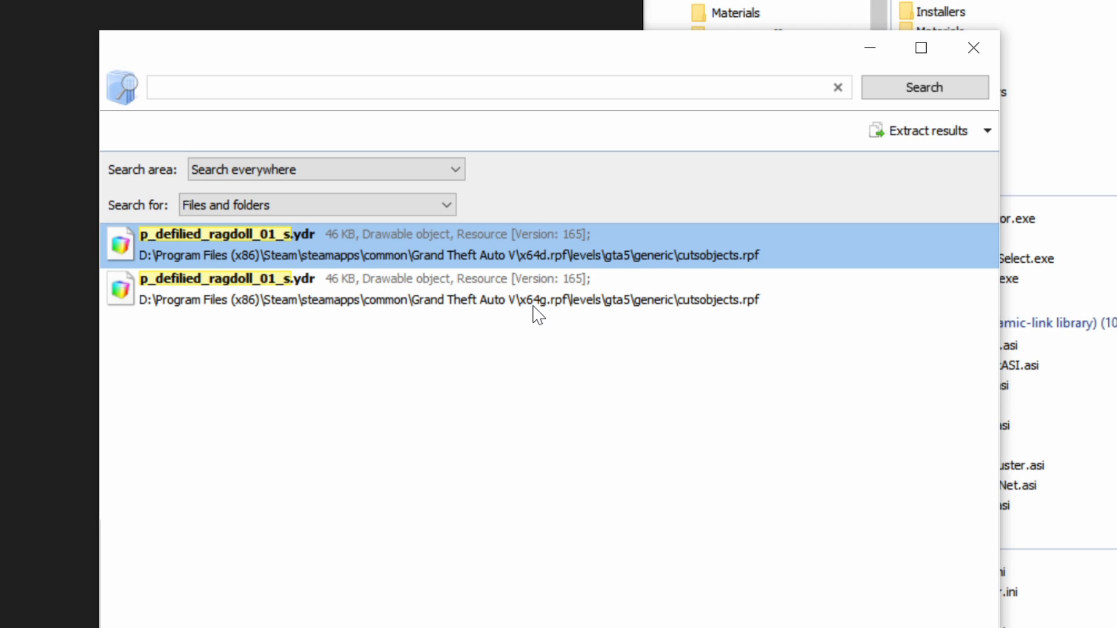
right_click(473, 251)
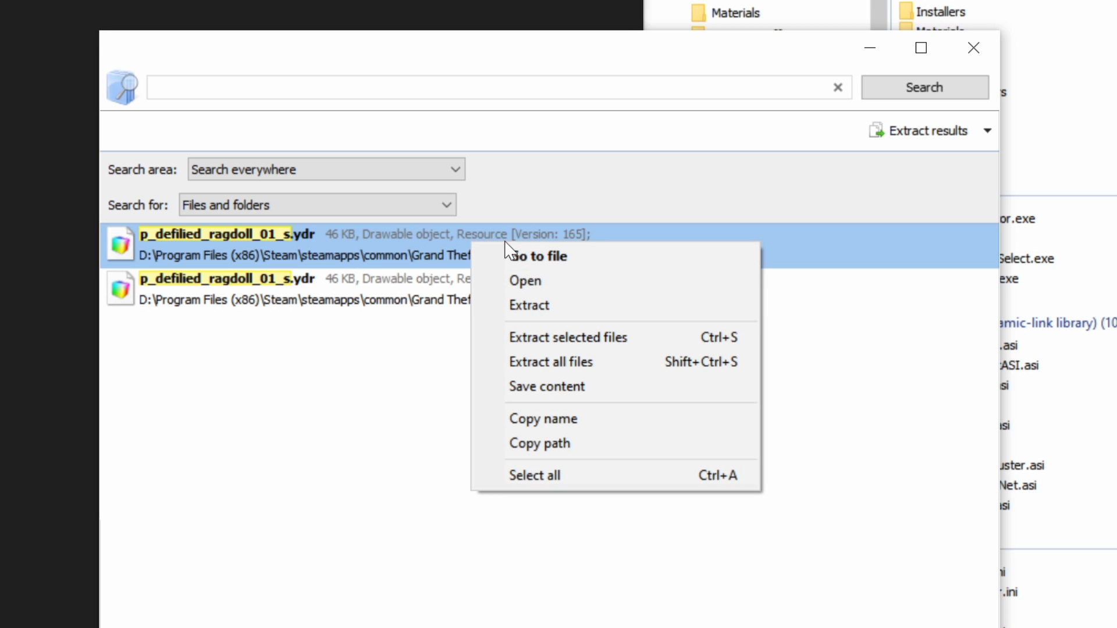
left_click(560, 256)
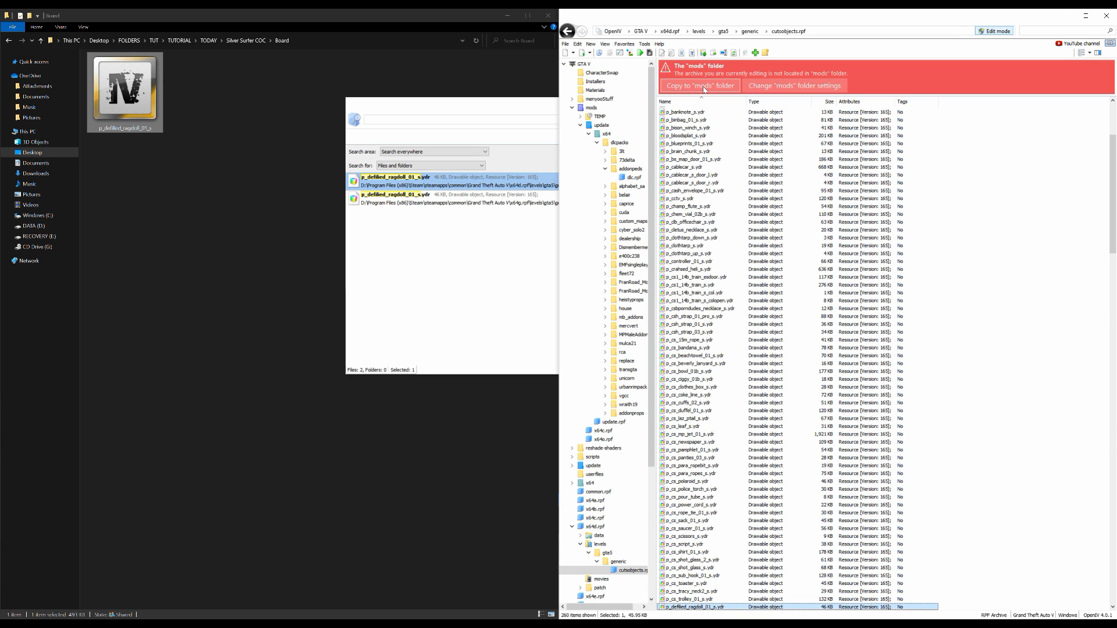
left_click(703, 89)
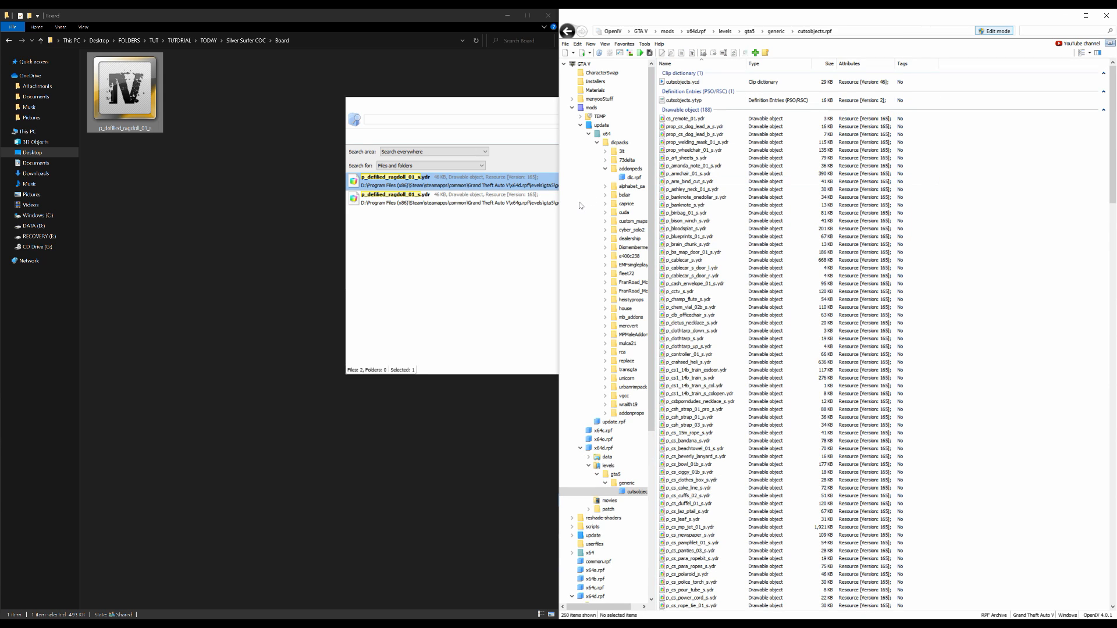
Add p_defilied_ragdoll_01_s from the Board folder to cutsobjects.rpf inside the mods copy of x64d.rpf
left_click(133, 93)
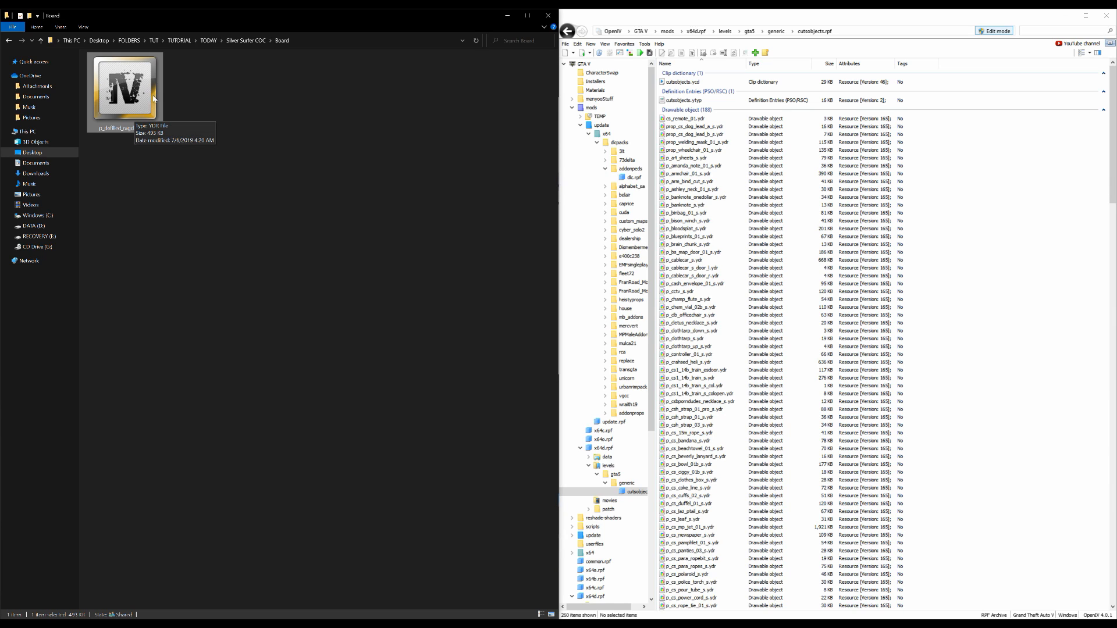
left_click_drag(116, 99, 920, 342)
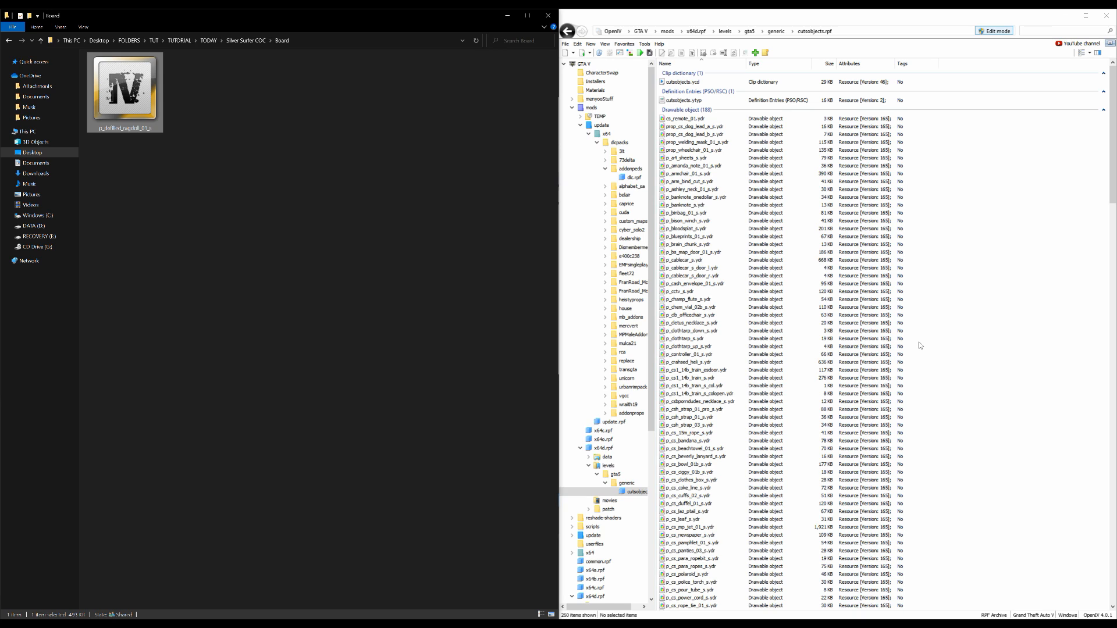
left_click_drag(133, 96, 953, 323)
Go to the p_defilied_ragdoll_01_s.ydr search result located in x64g.rpf and copy its archive to the mods folder
left_click(292, 579)
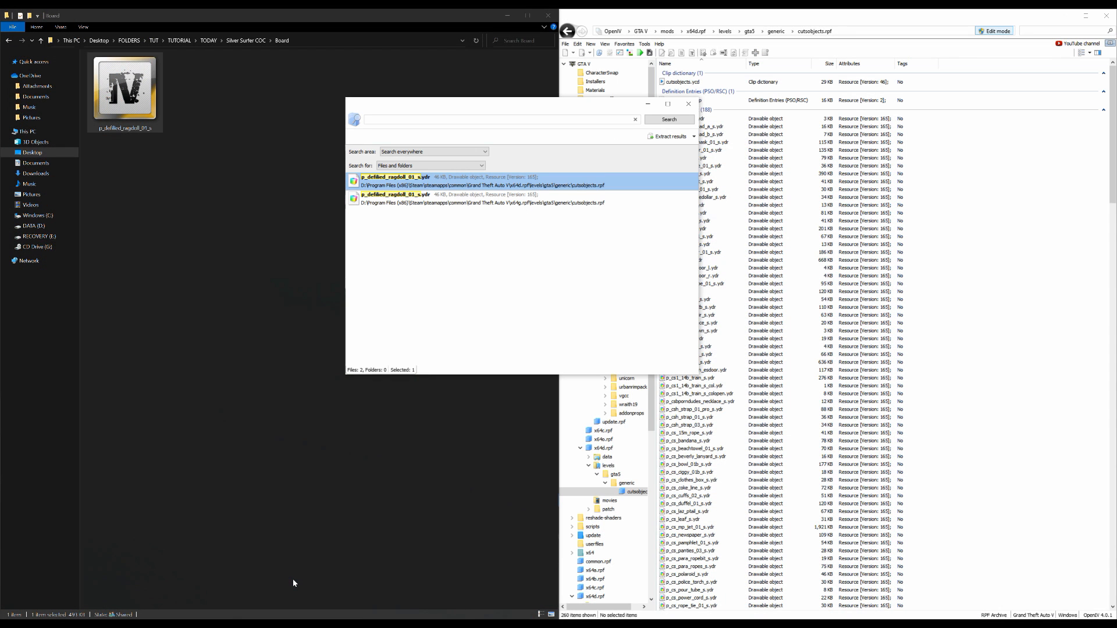
left_click_drag(501, 105, 523, 109)
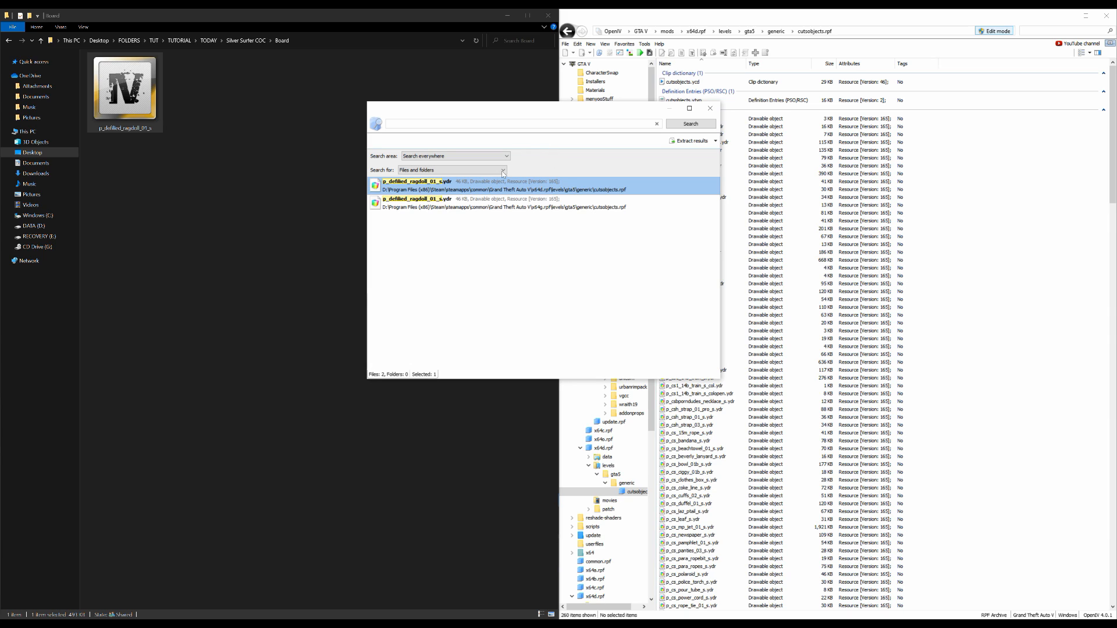
left_click(510, 208)
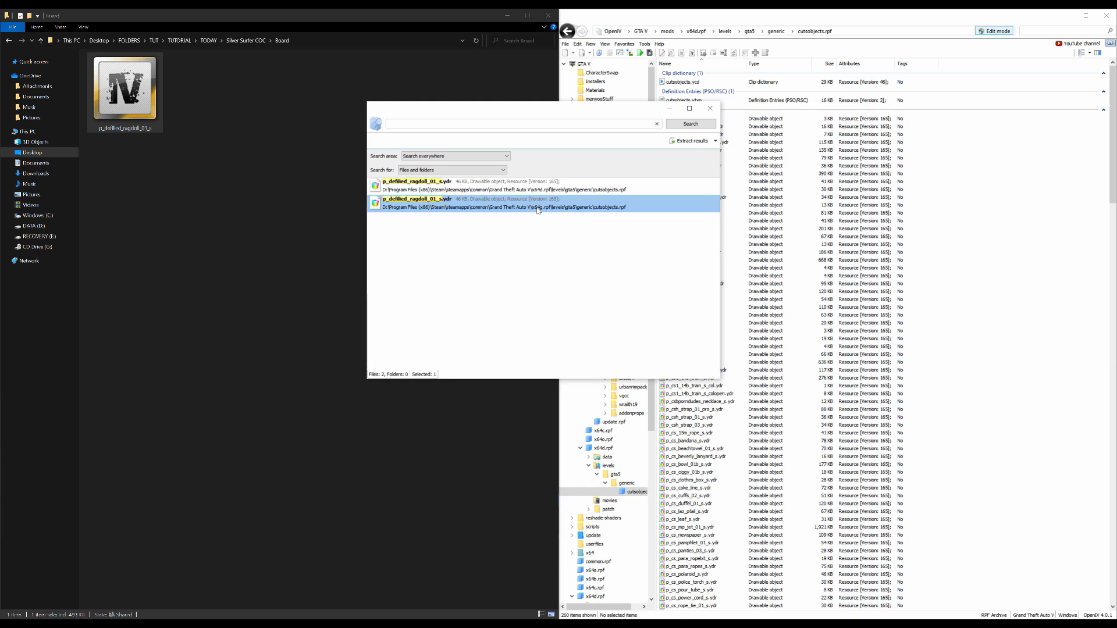
right_click(501, 204)
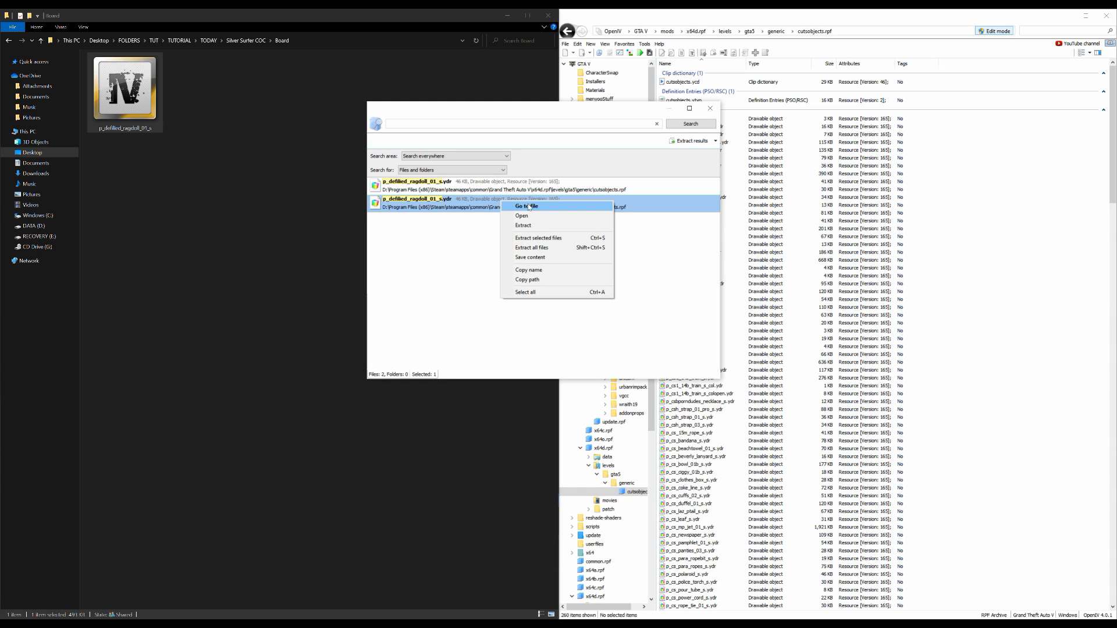
left_click(527, 207)
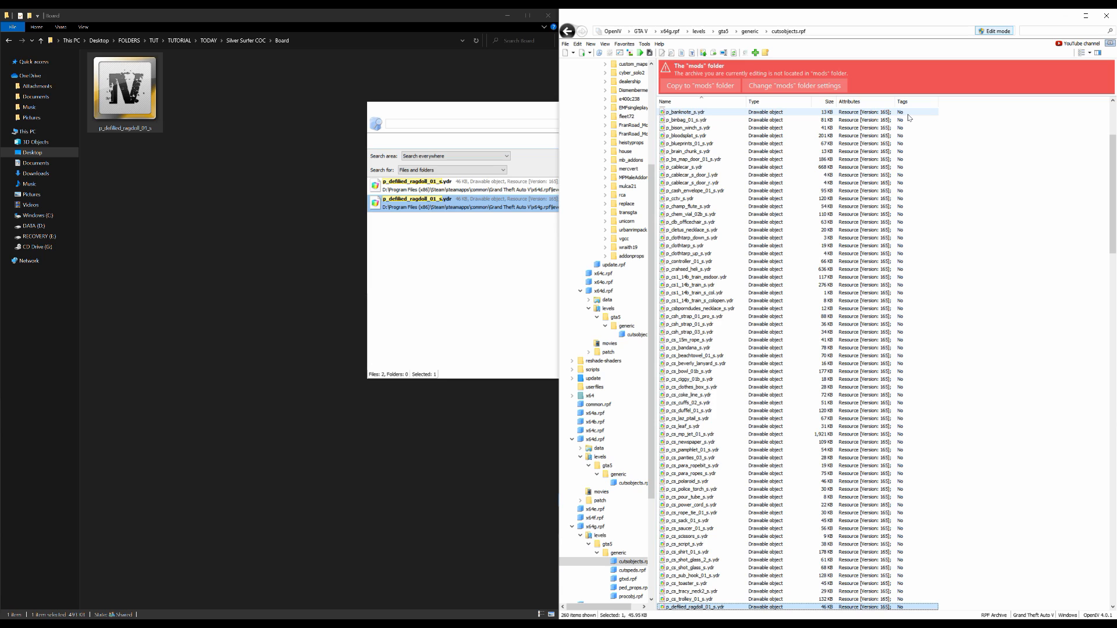
left_click(684, 86)
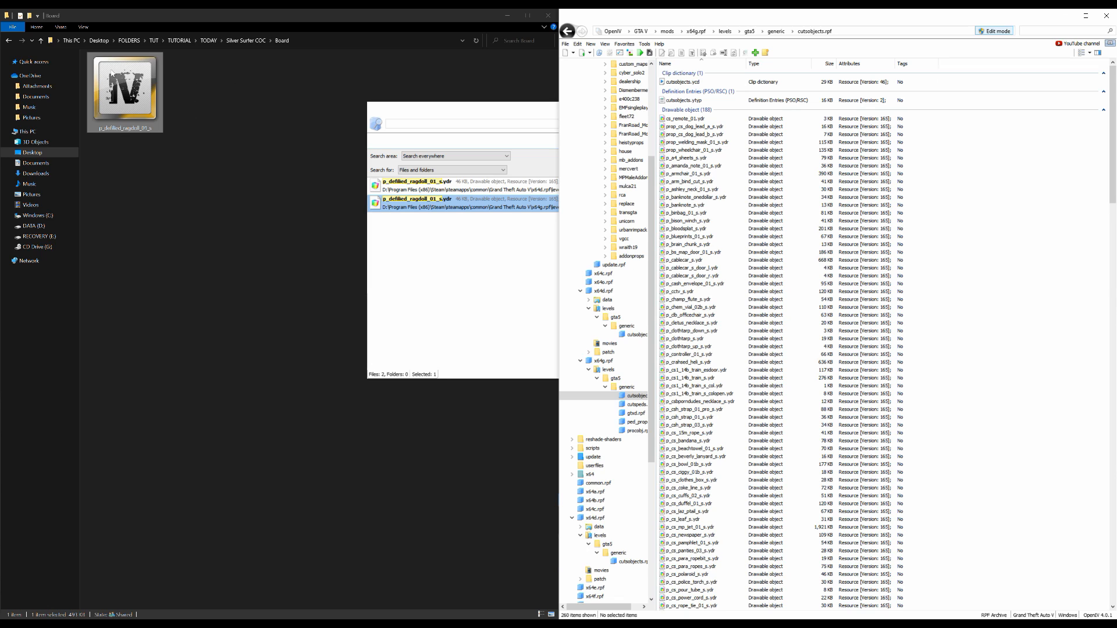
Add p_defilied_ragdoll_01_s from the Board folder to cutsobjects.rpf in the mods copy of x64g.rpf and preview its model
left_click(129, 98)
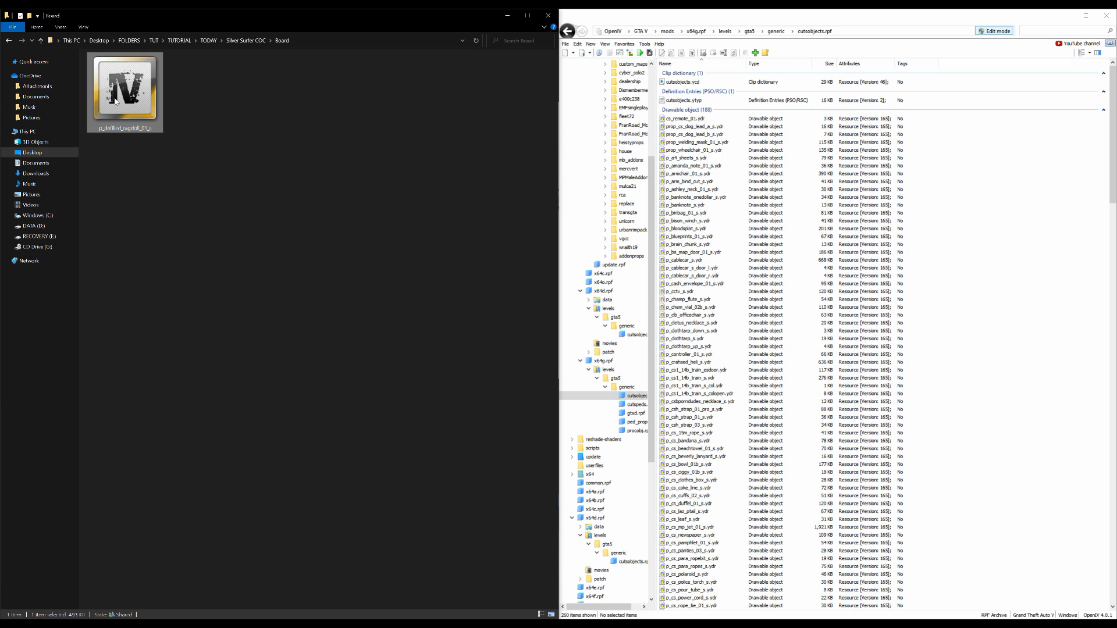
left_click_drag(111, 80, 953, 289)
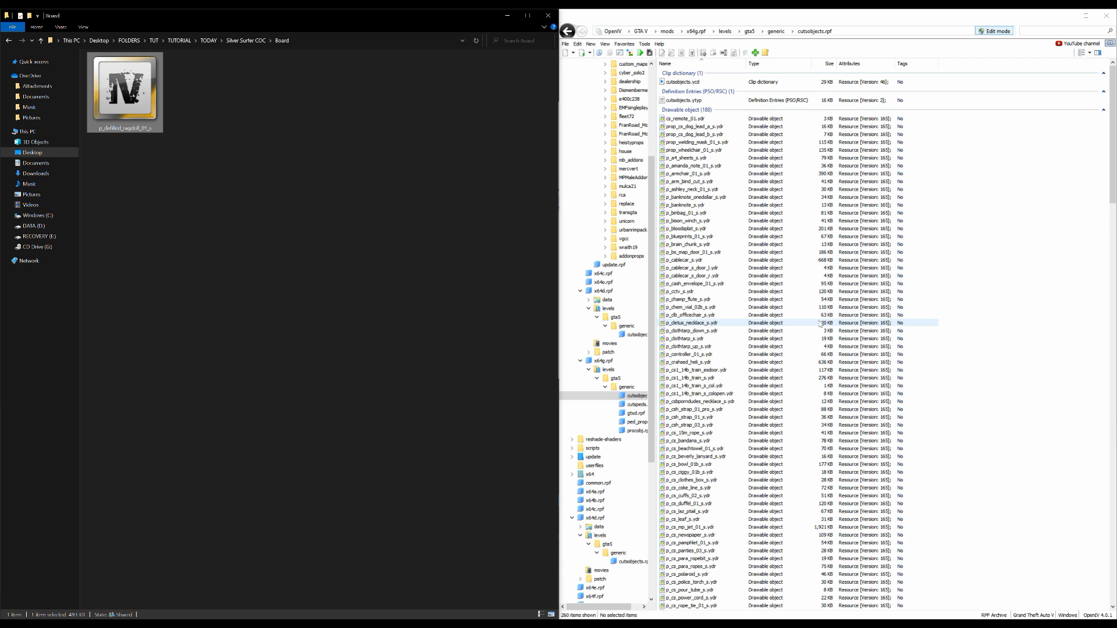
scroll(821, 323, "down", 5)
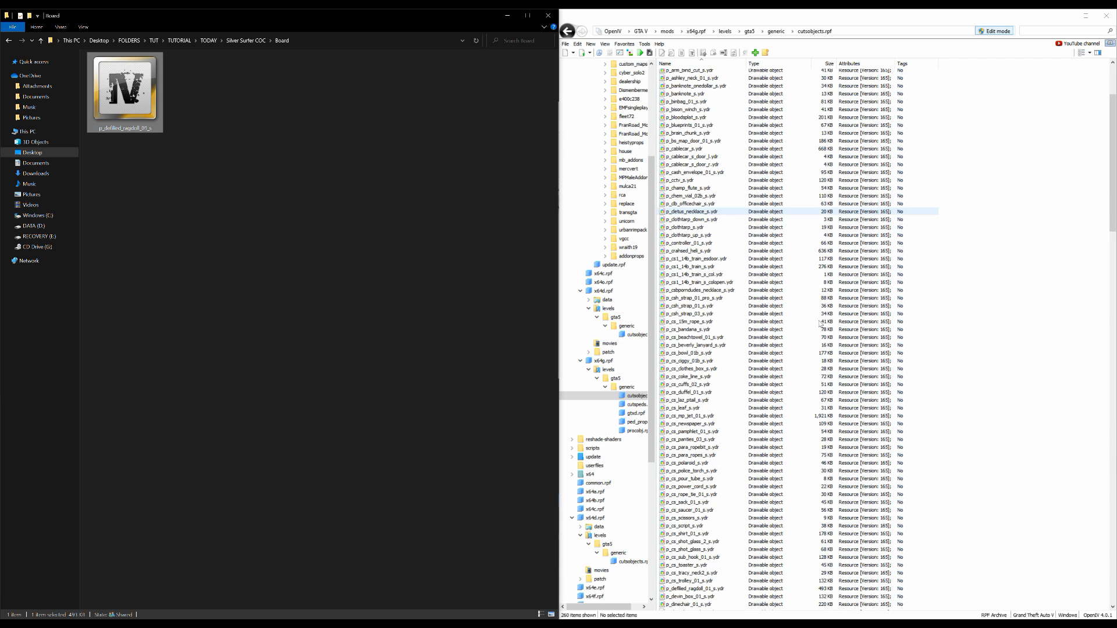
scroll(707, 306, "down", 11)
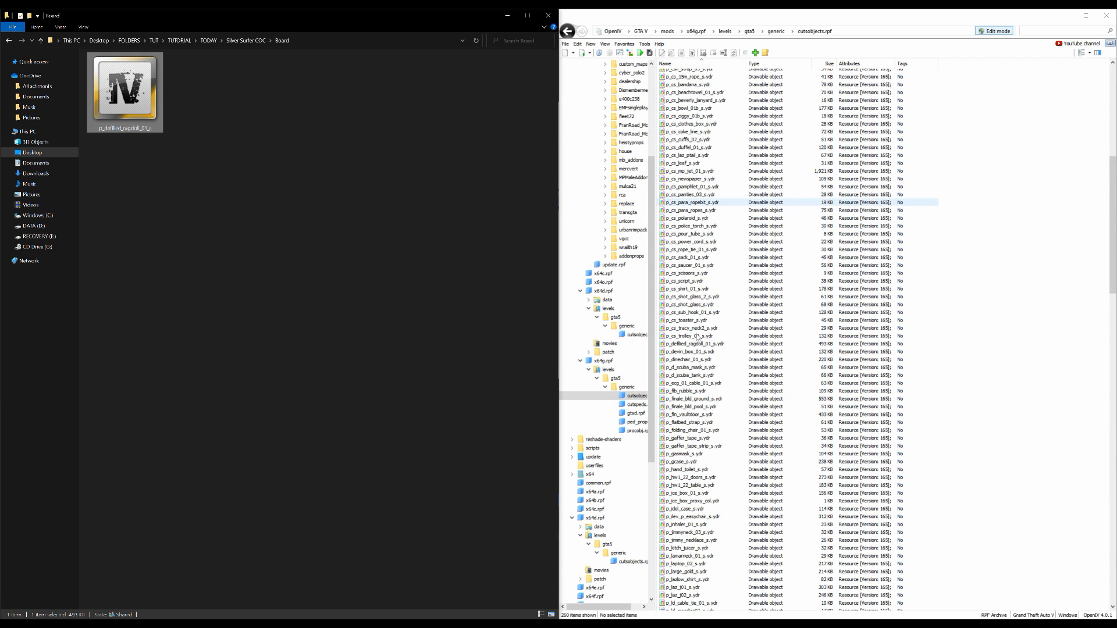
left_click(693, 344)
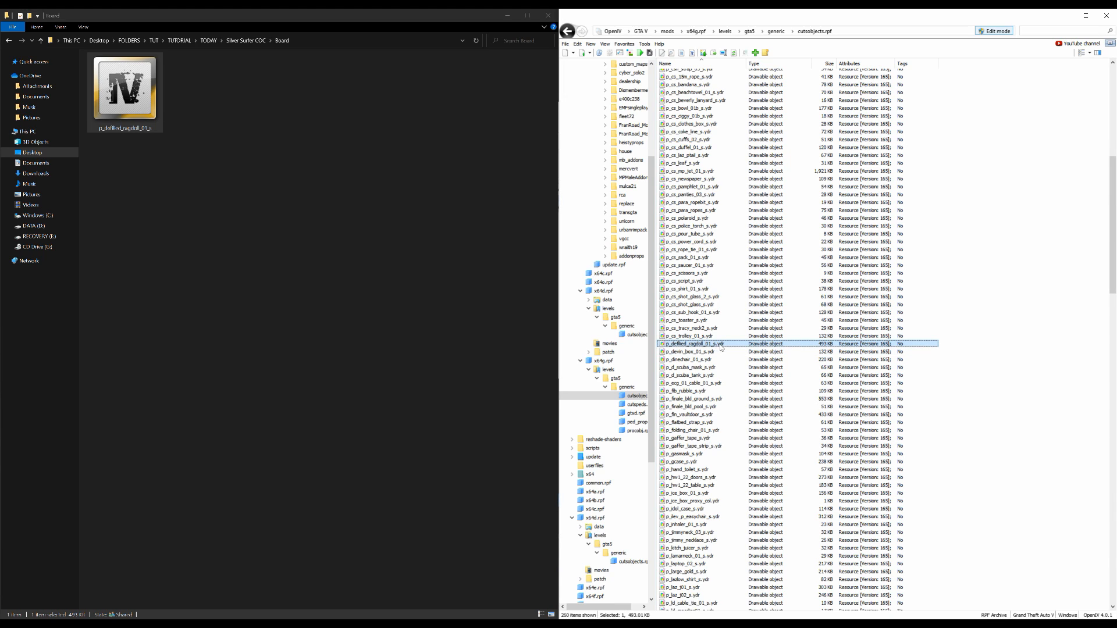
double_click(722, 345)
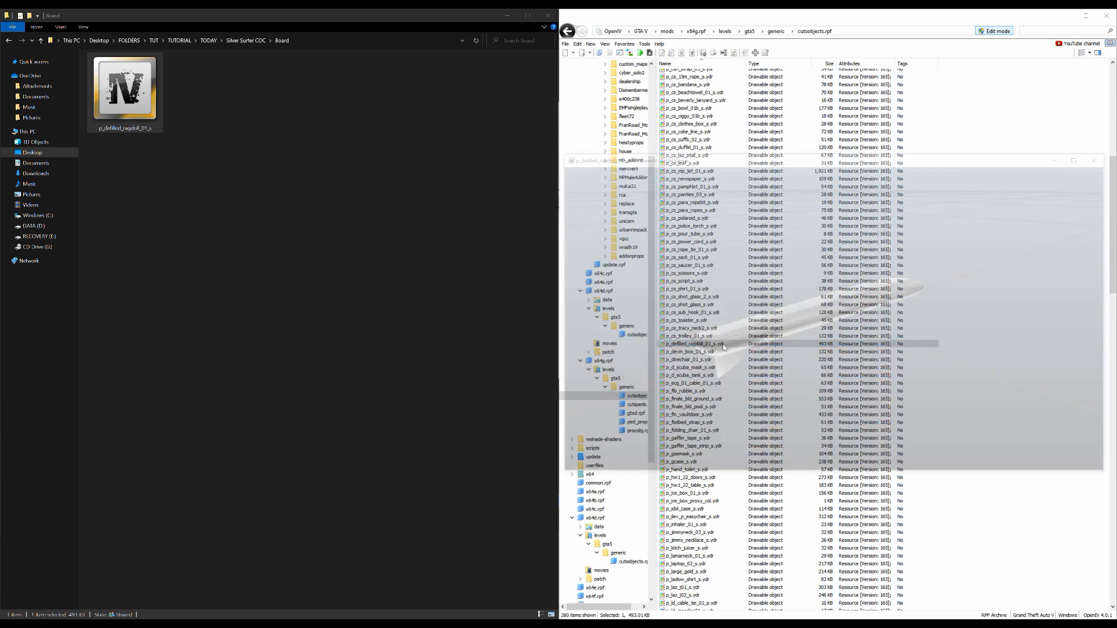
left_click_drag(947, 309, 955, 332)
left_click(1107, 157)
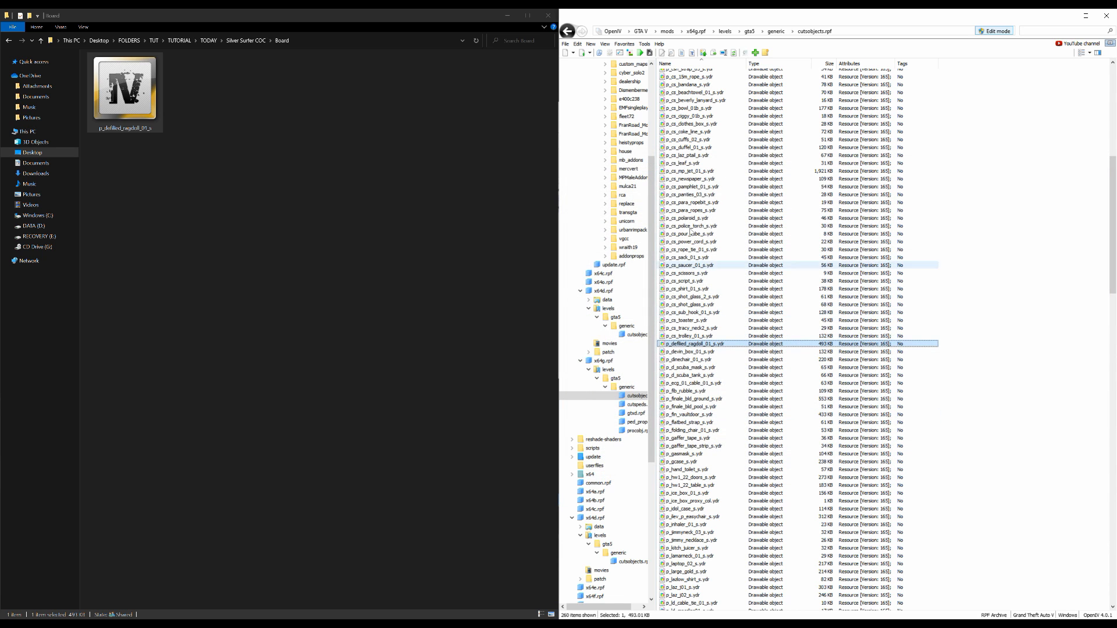
Return OpenIV from cutsobjects.rpf to the main GTA V folder and collapse the mods folder in the tree
left_click(565, 44)
left_click(583, 150)
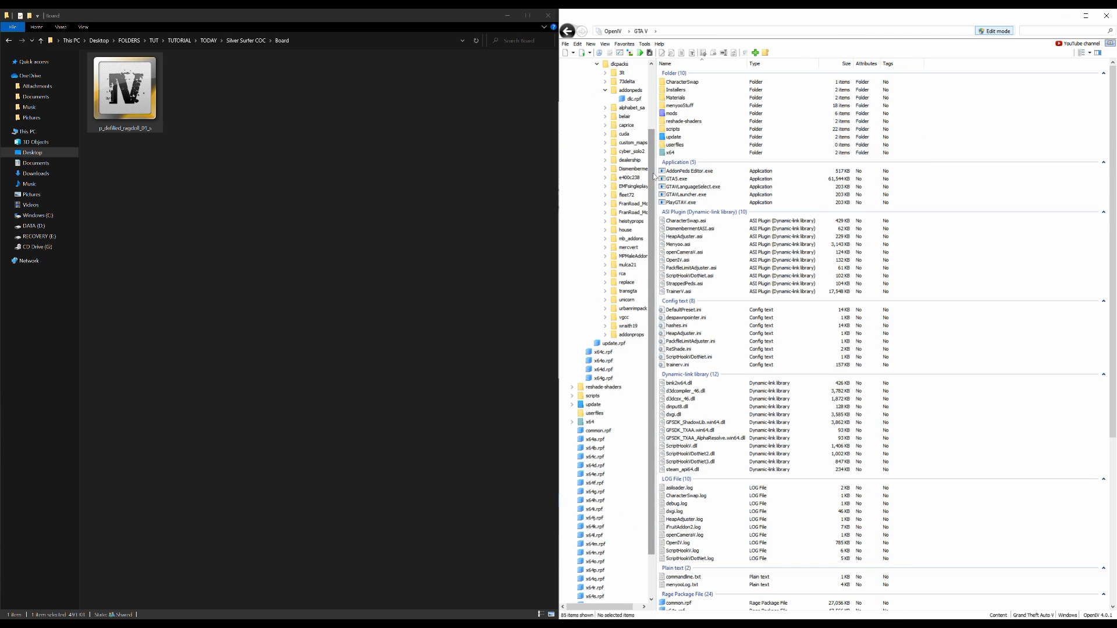
scroll(637, 99, "up", 3)
left_click(572, 109)
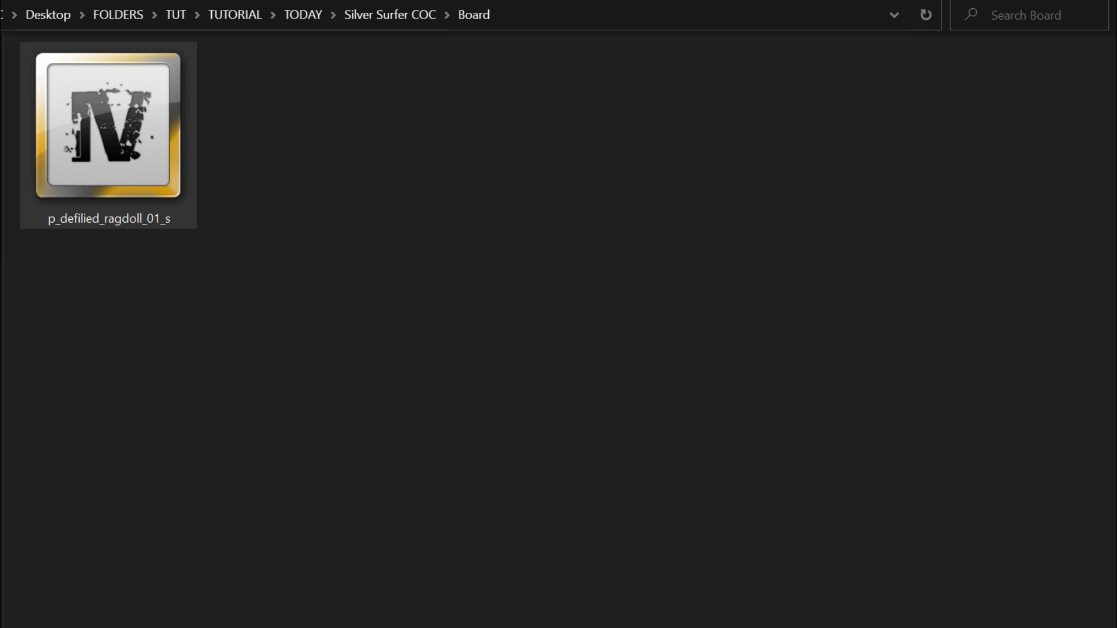
Leave the Board folder in File Explorer for the TODAY folder and open SilverSurfer Script
key("alt+Left")
key("alt+Left")
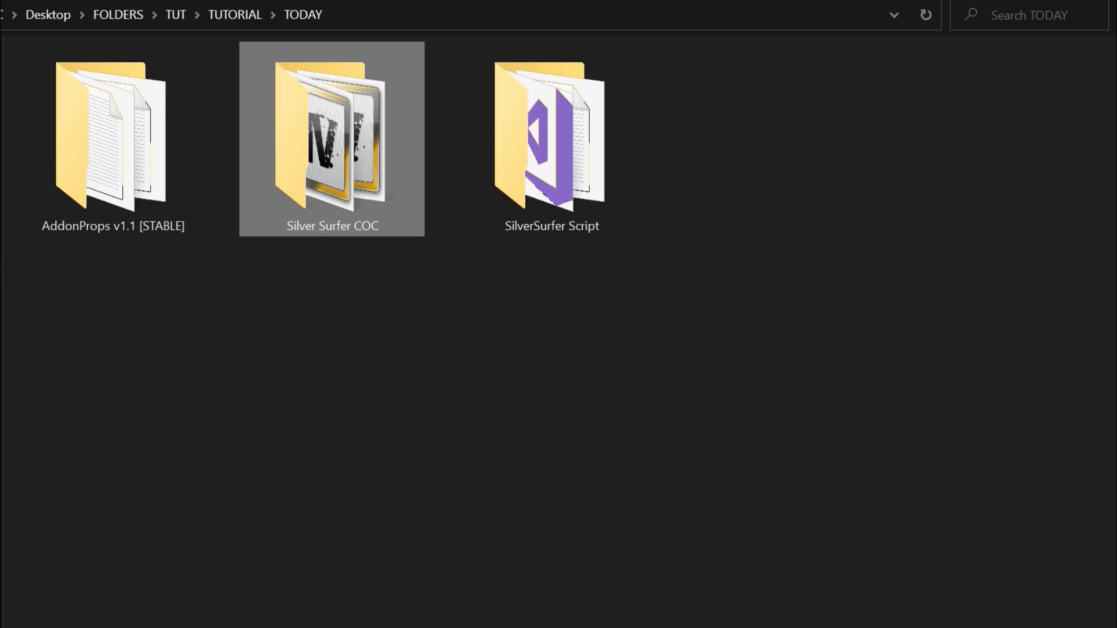
left_click(317, 347)
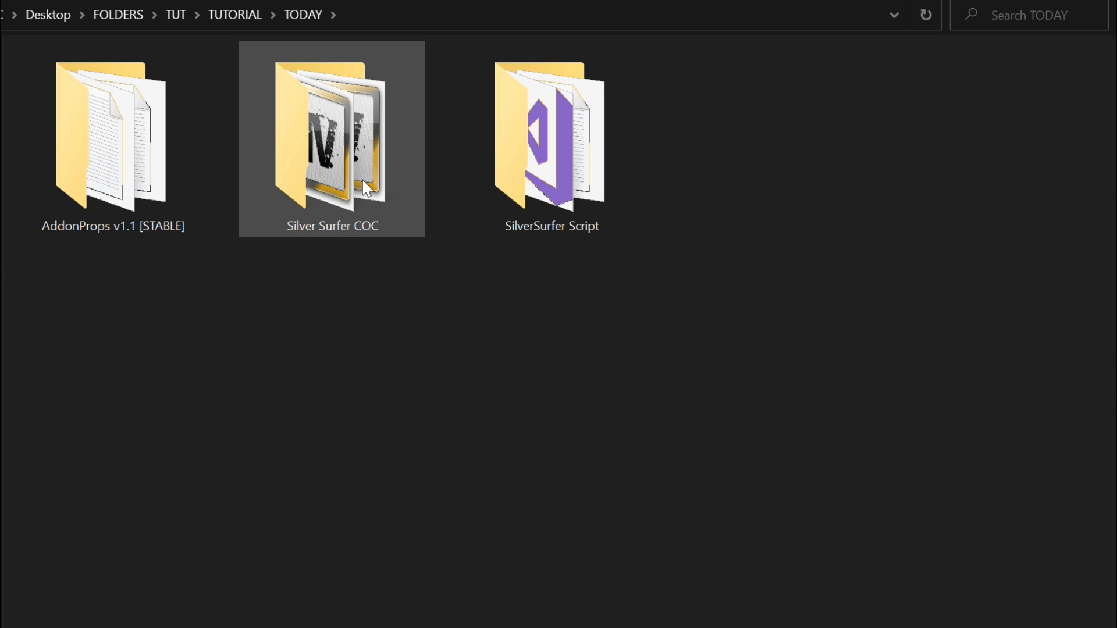
left_click(553, 157)
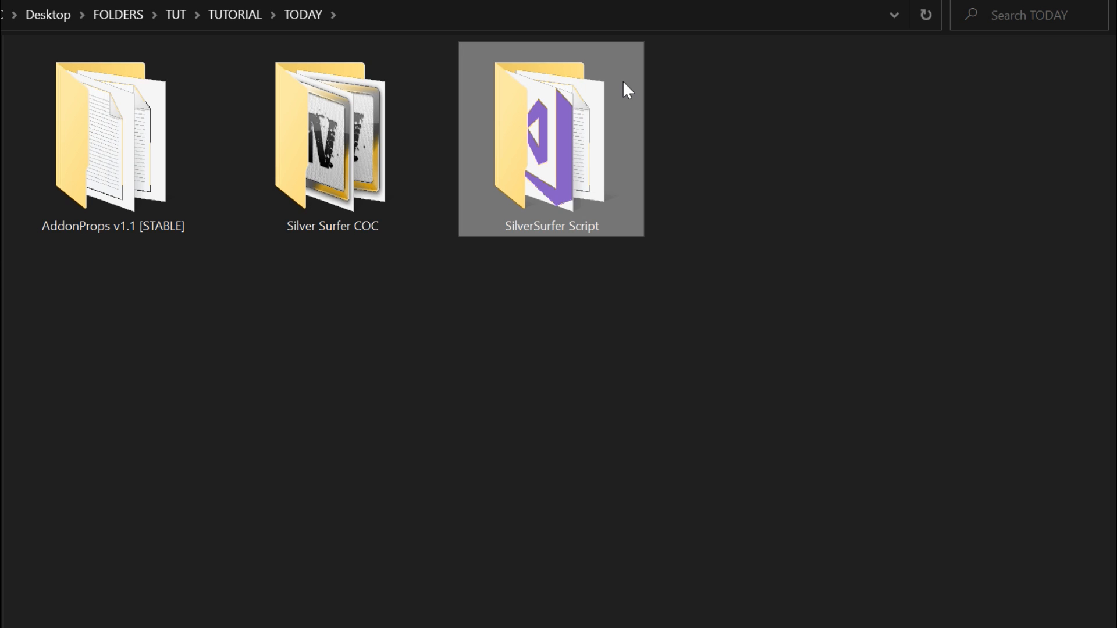
double_click(579, 143)
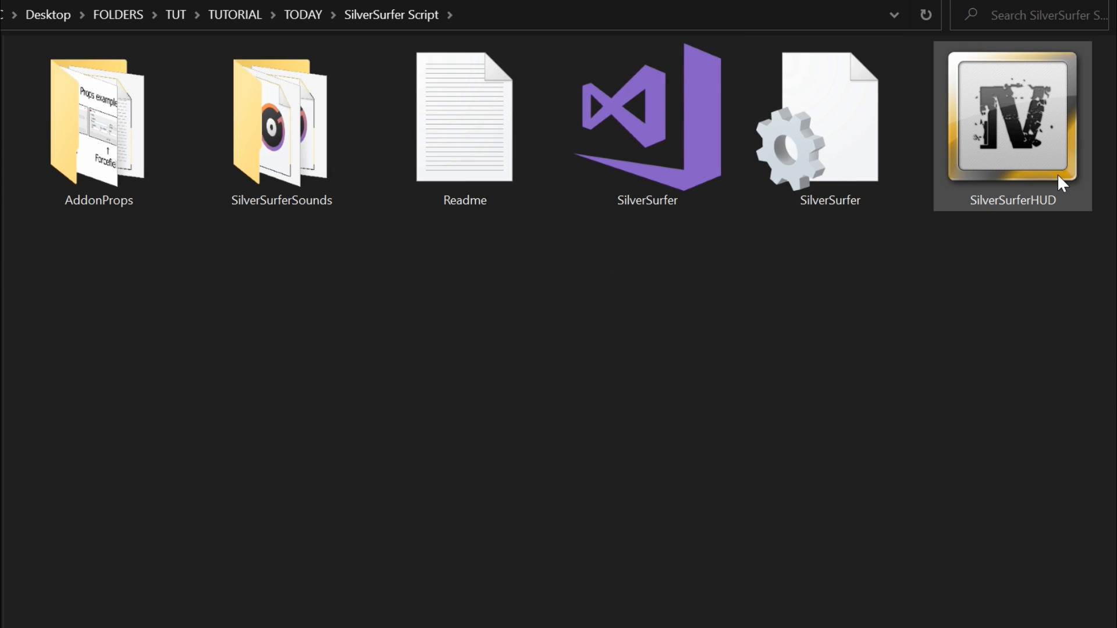
Select SilverSurferHUD in the SilverSurfer Script folder, and open update.rpf from the update folder in OpenIV, switching to its mods copy
mouse_move(1058, 175)
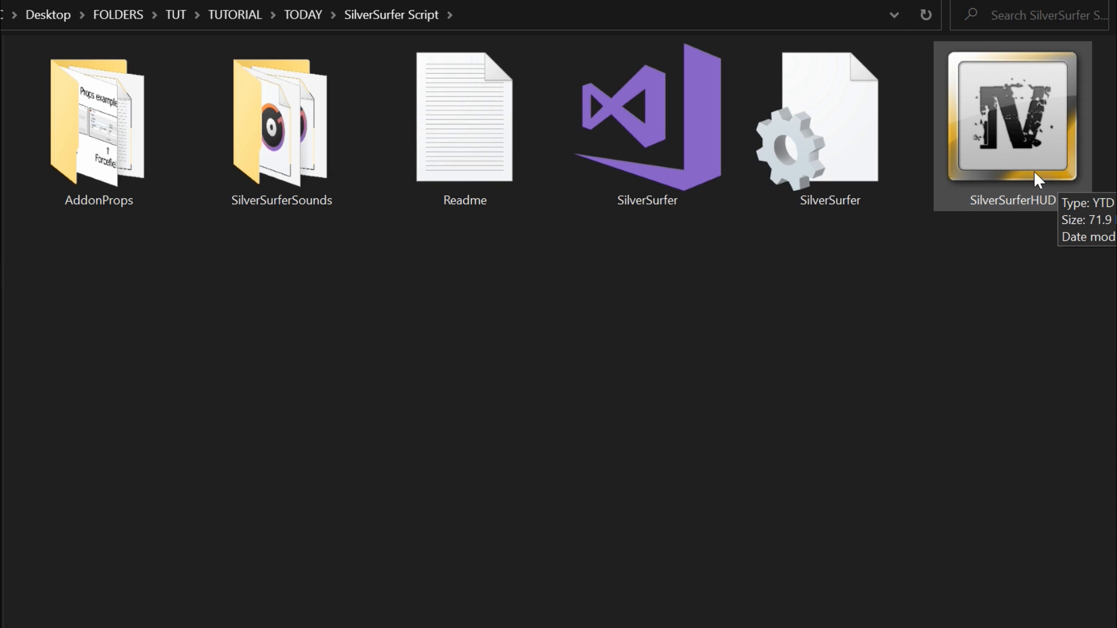
left_click(994, 195)
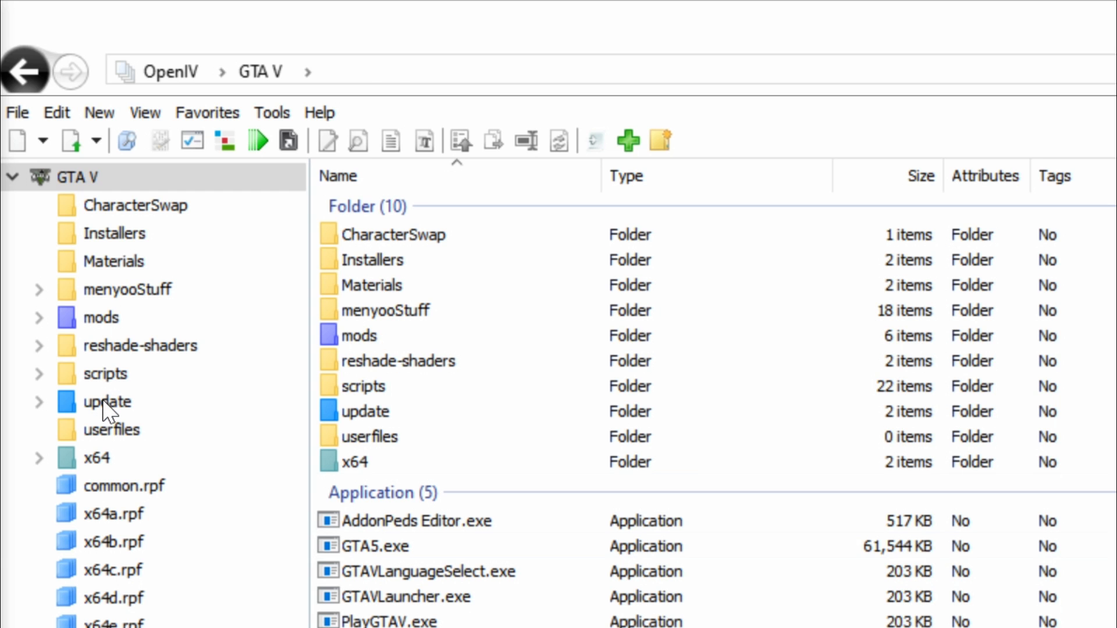
left_click(102, 402)
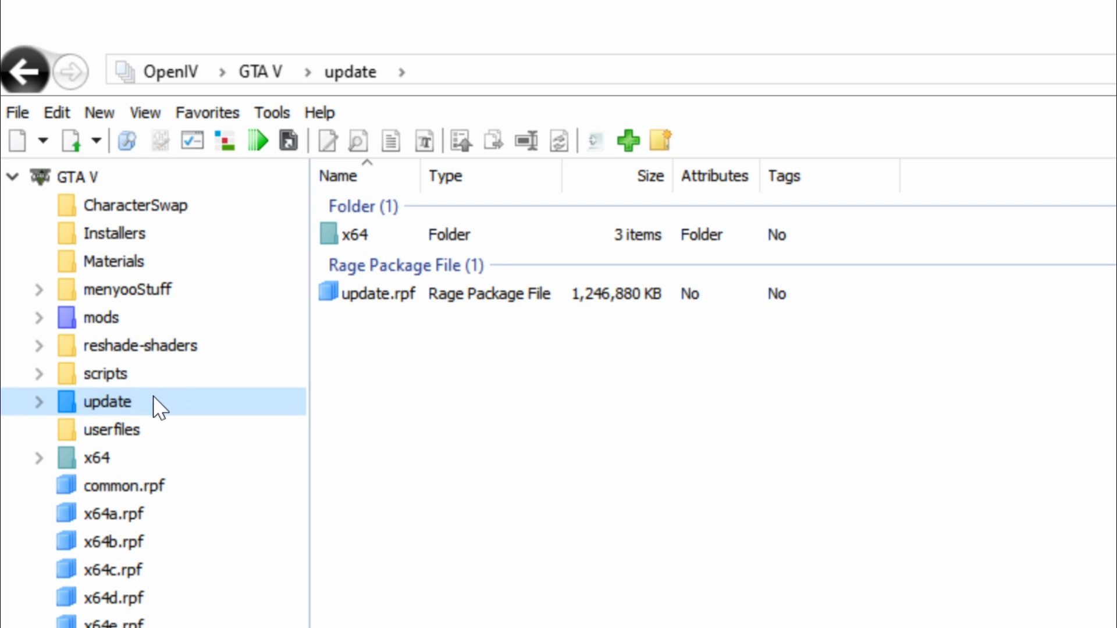
left_click(384, 296)
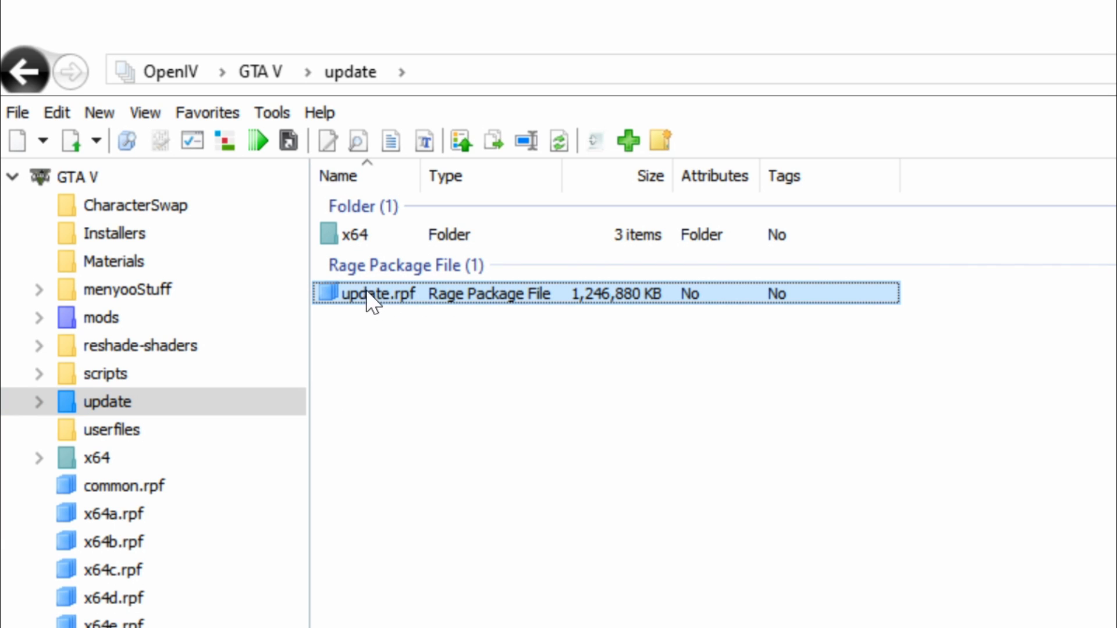
left_click(419, 305)
double_click(451, 307)
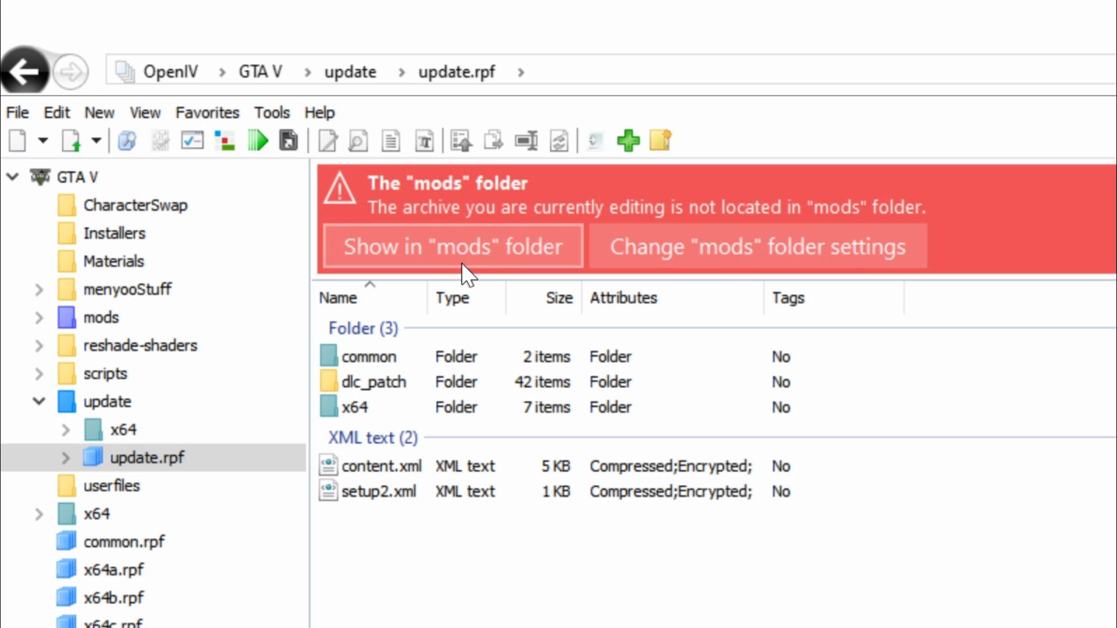
left_click(461, 245)
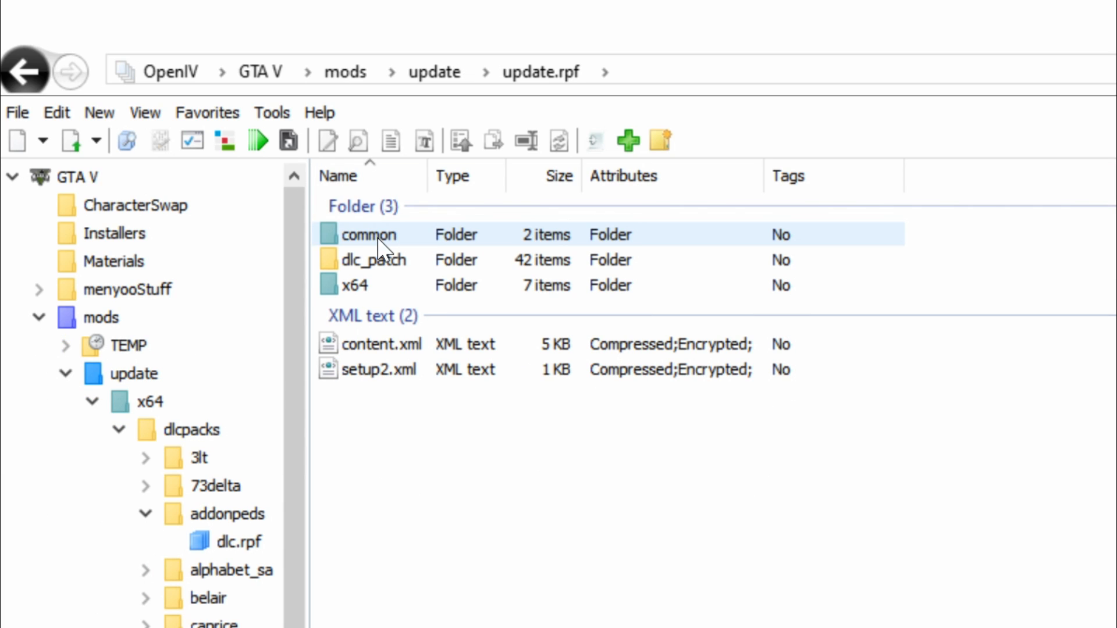
Add SilverSurferHUD from the SilverSurfer Script folder to script_txds.rpf, under x64 > textures in the mods copy of update.rpf
left_click(397, 238)
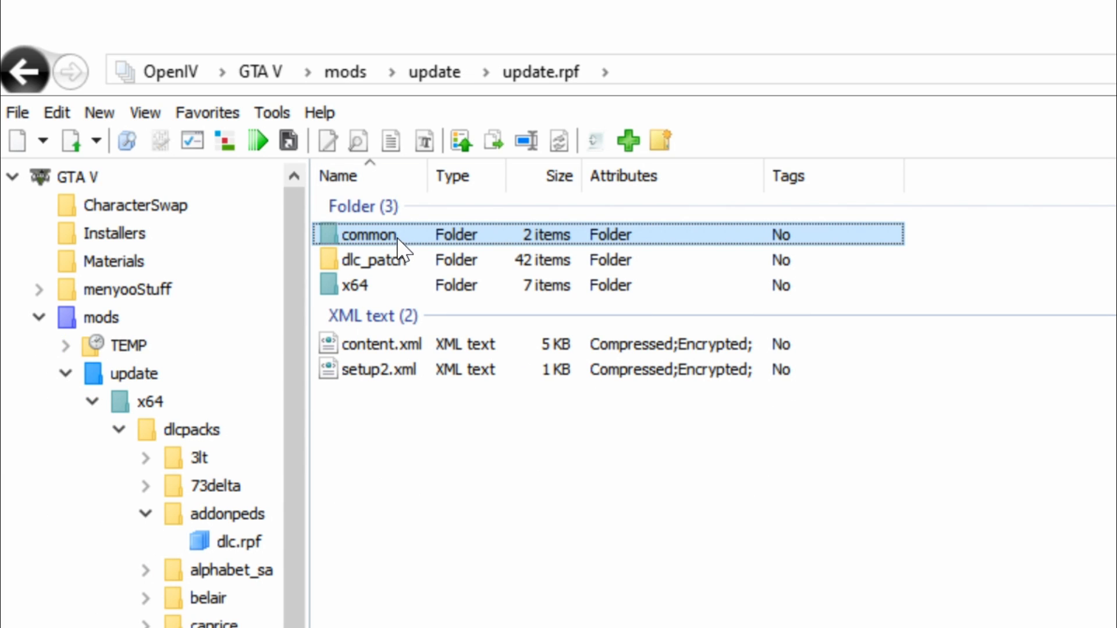
left_click(392, 288)
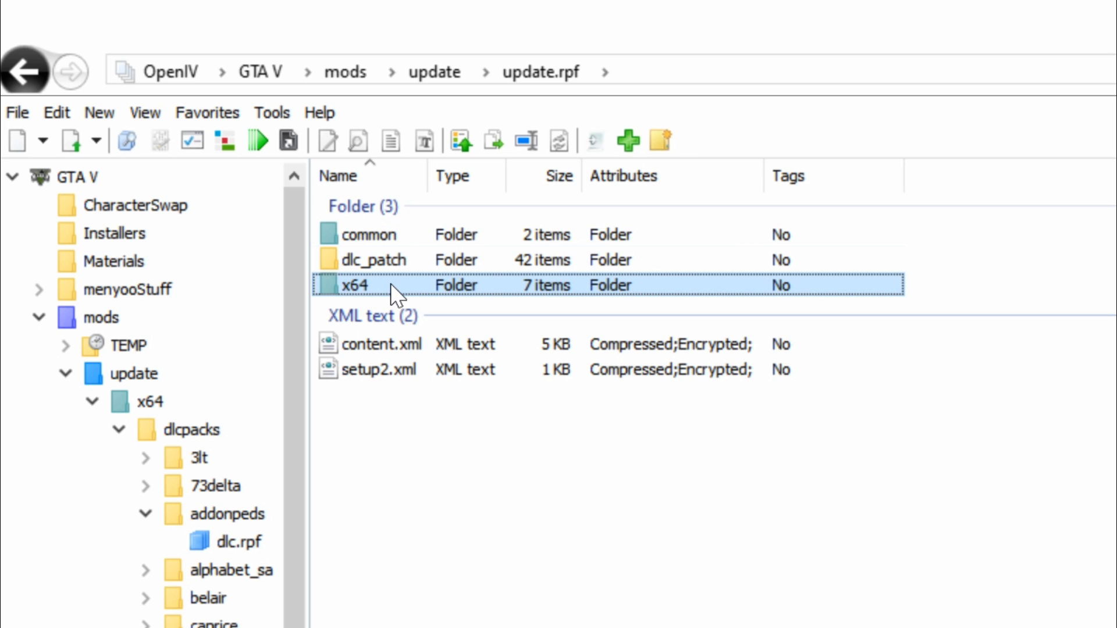
double_click(394, 295)
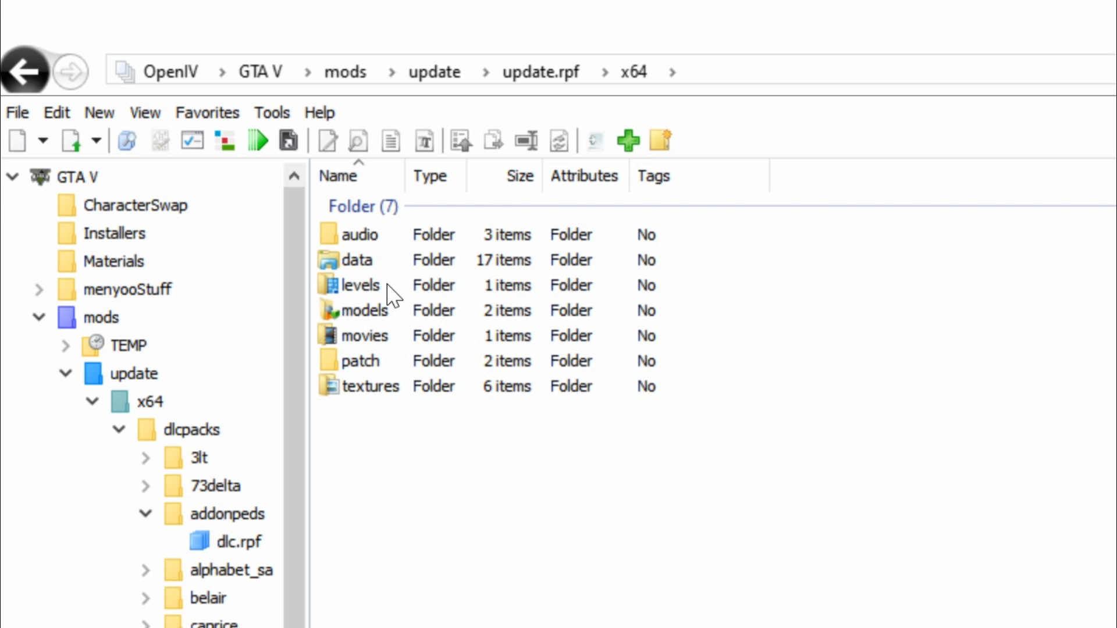
left_click(384, 390)
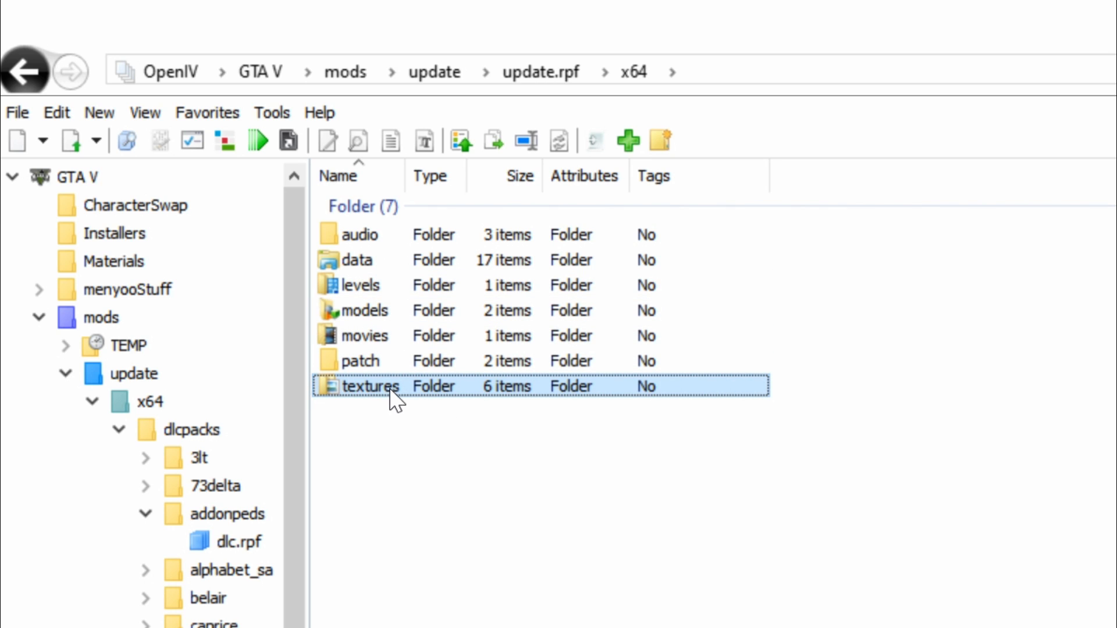
double_click(390, 391)
left_click(438, 232)
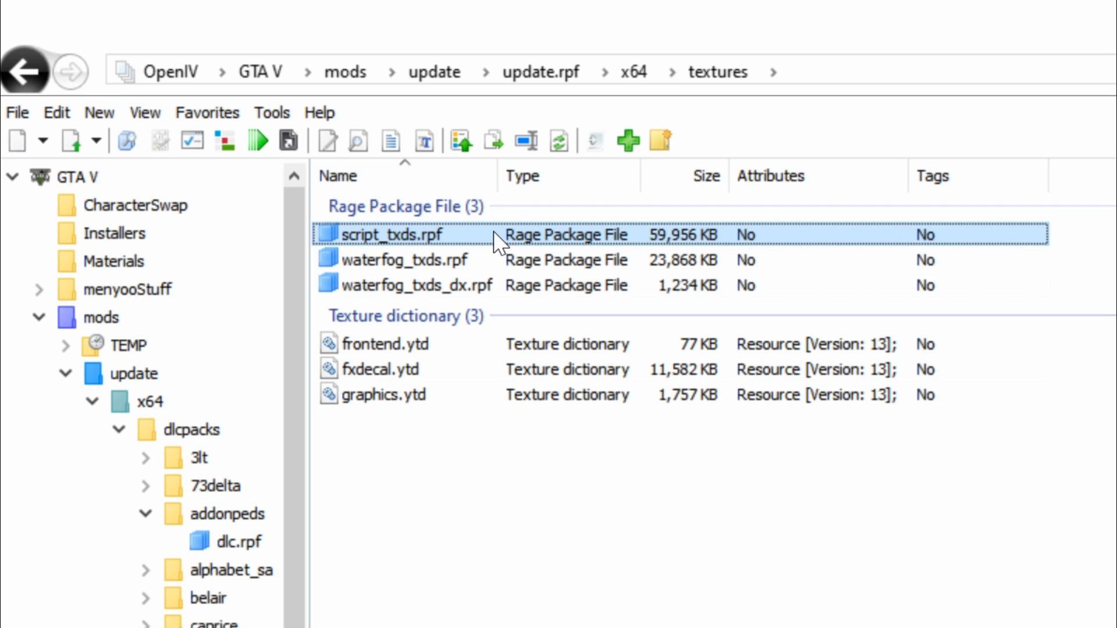
double_click(465, 233)
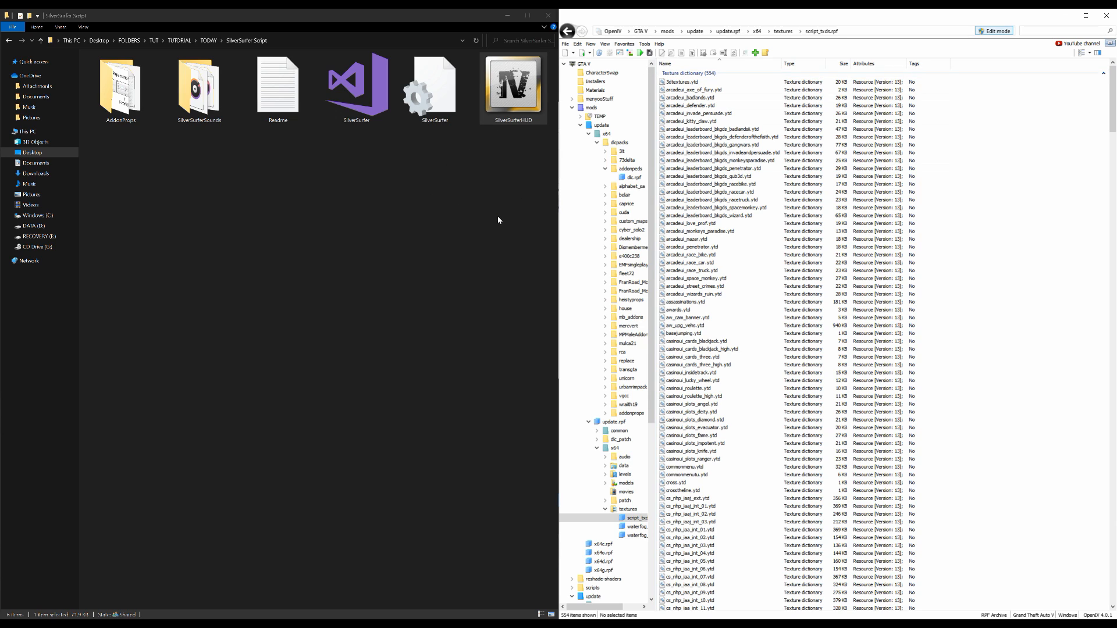
left_click(513, 87)
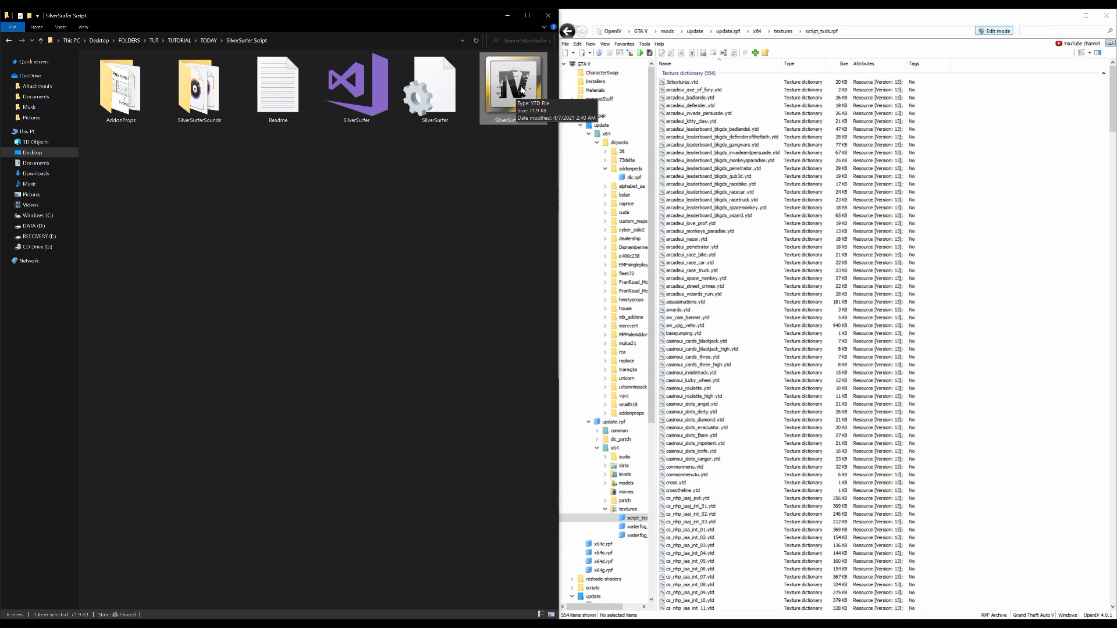
left_click_drag(513, 81, 999, 301)
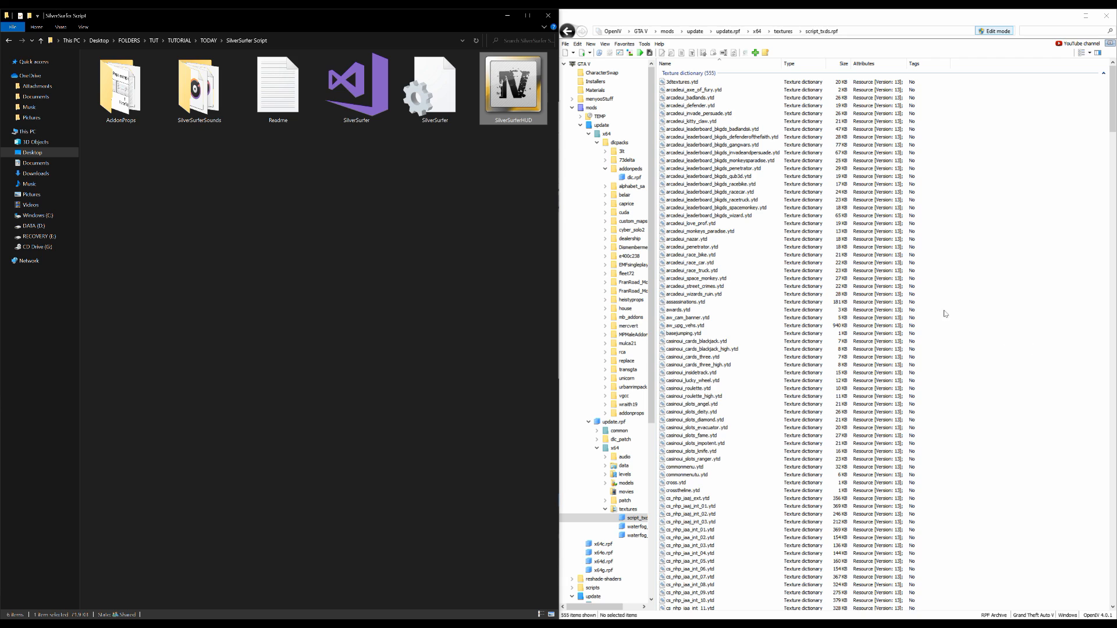
Close all open archives in OpenIV and collapse the mods folder in the tree
left_click(565, 44)
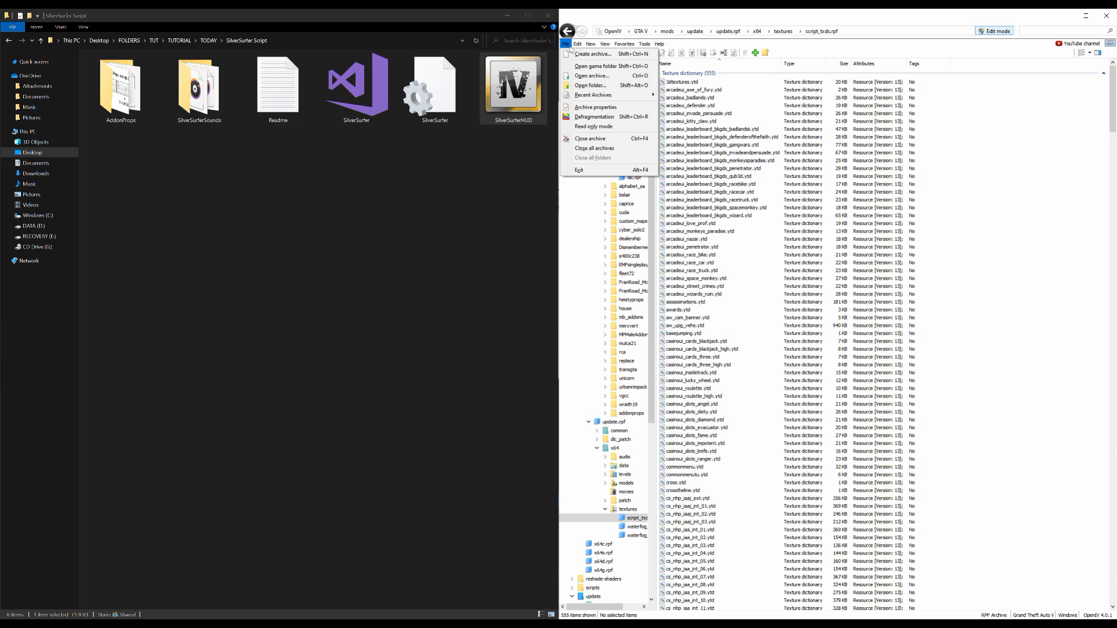
left_click(600, 149)
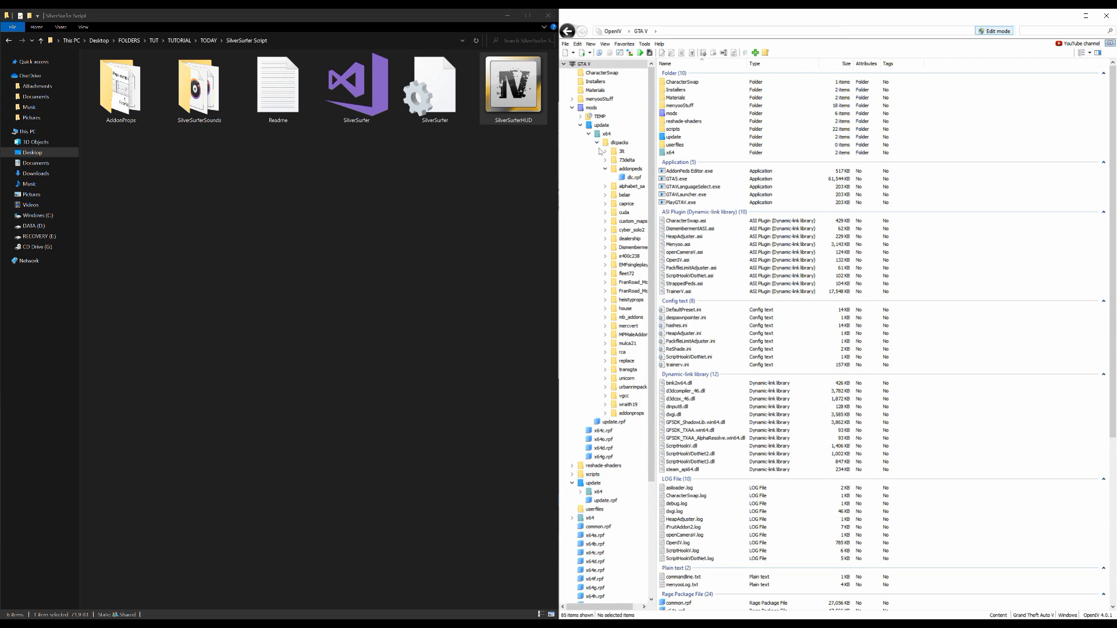
left_click(572, 108)
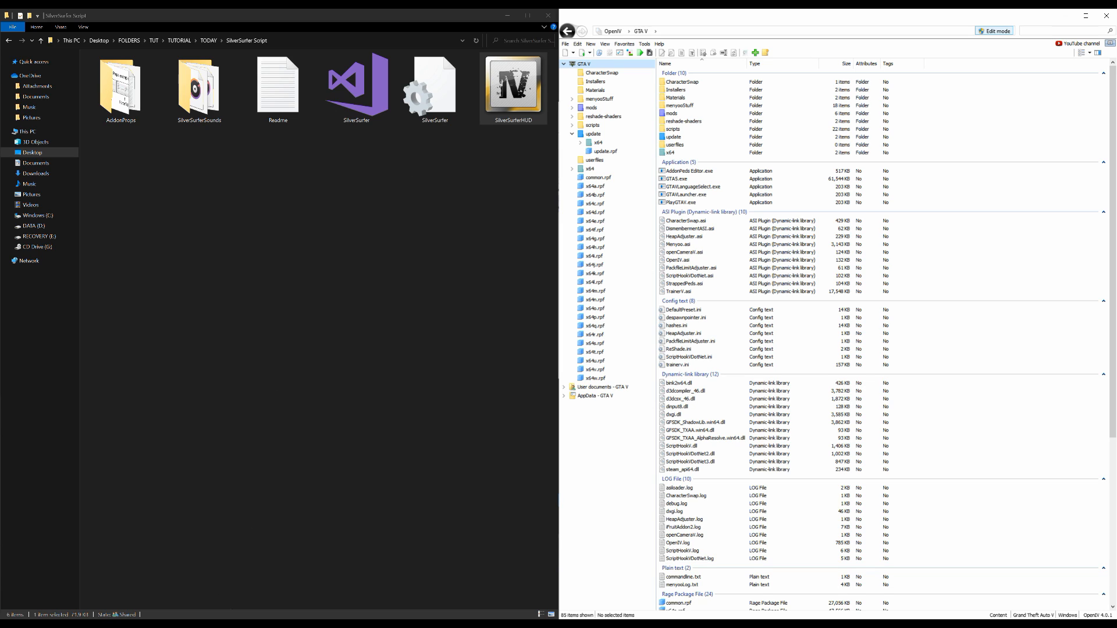
Copy both SilverSurfer files and the SilverSurferSounds folder into the main Grand Theft Auto V folder in File Explorer
mouse_move(225, 625)
left_click(243, 608)
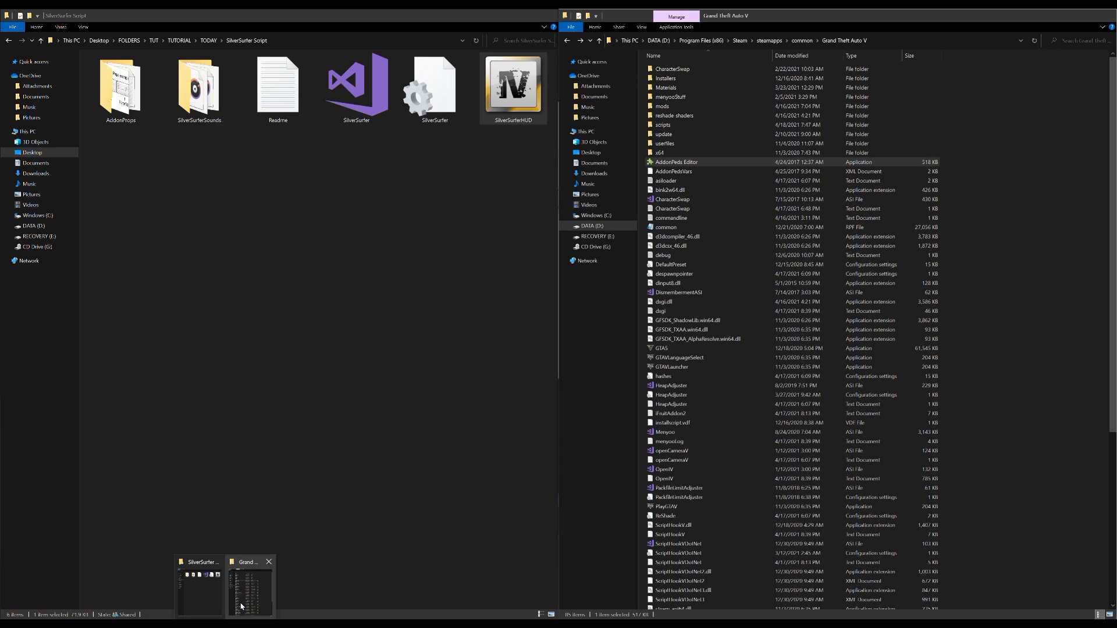
left_click(1016, 137)
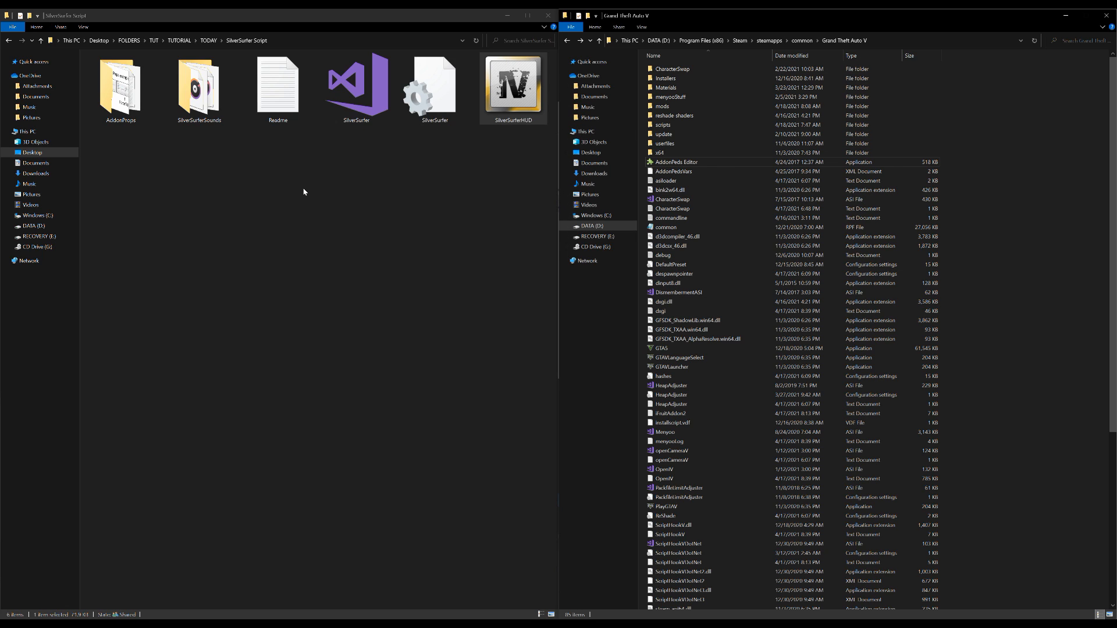
left_click(432, 103)
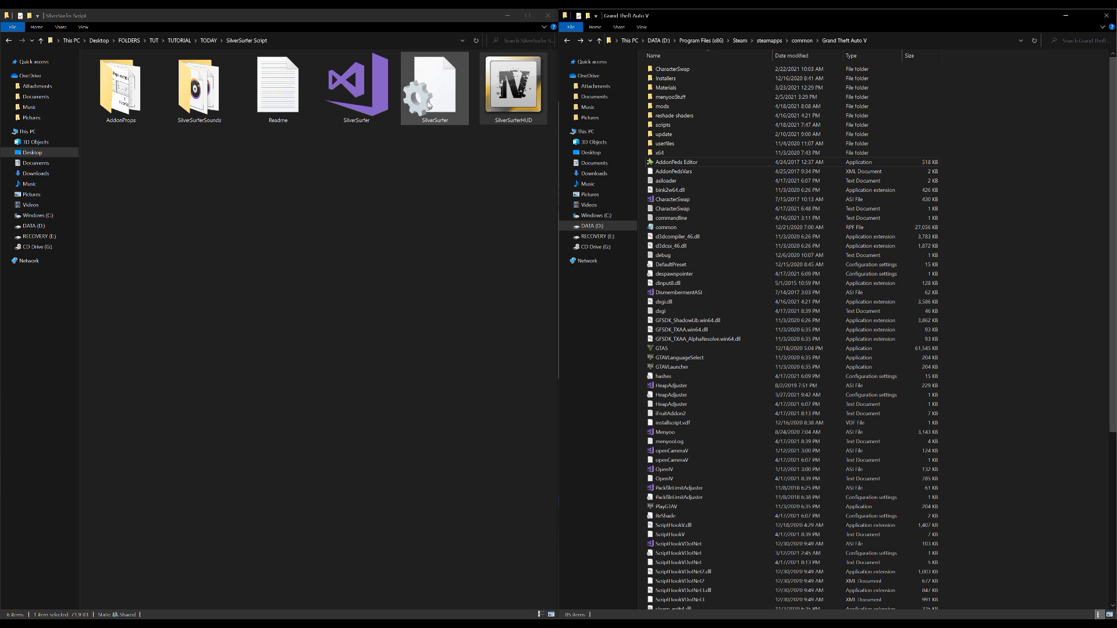
left_click(356, 92, "ctrl")
left_click(200, 88, "ctrl")
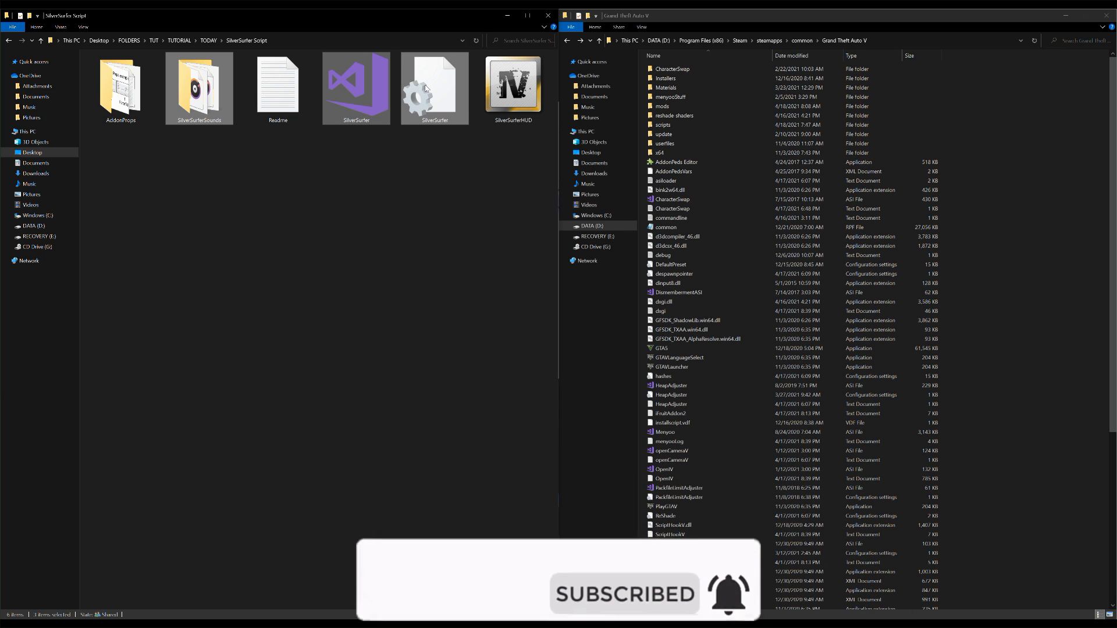
left_click_drag(425, 88, 1034, 368)
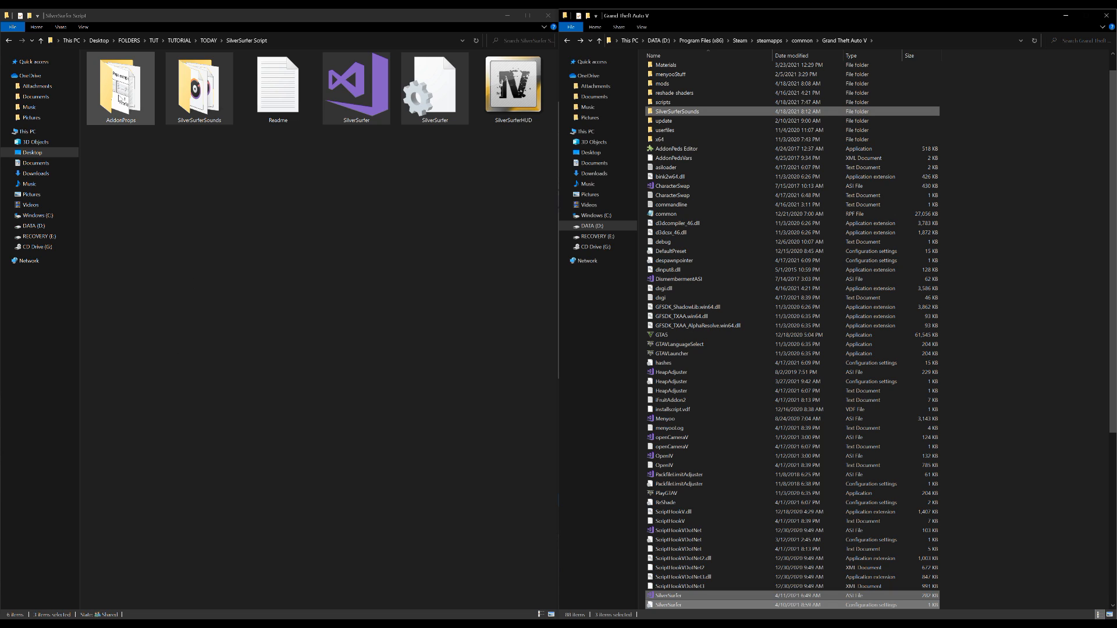
Open the AddonProps folder of SilverSurfer Script and view the AddonPropHelp image for the crystal and forcefield prop settings
double_click(124, 102)
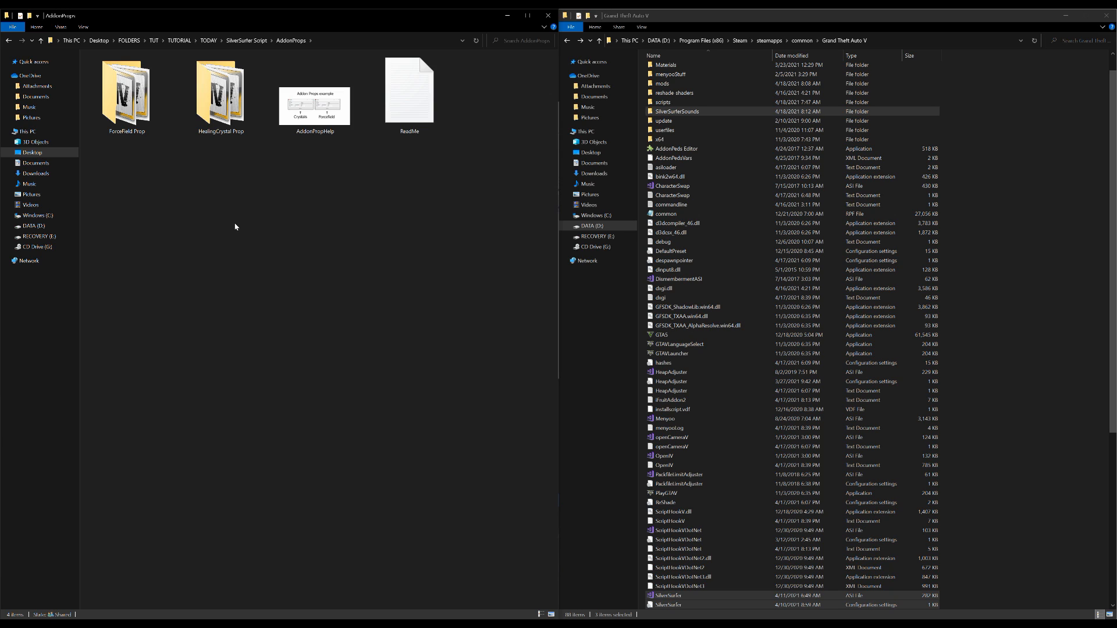
double_click(329, 113)
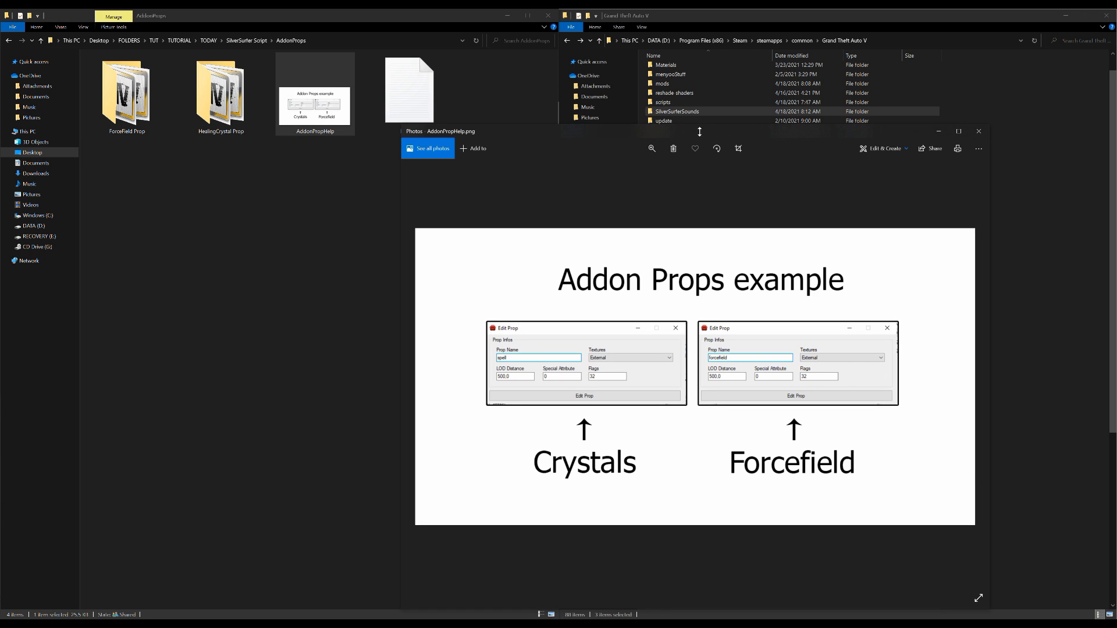
left_click_drag(689, 132, 354, 158)
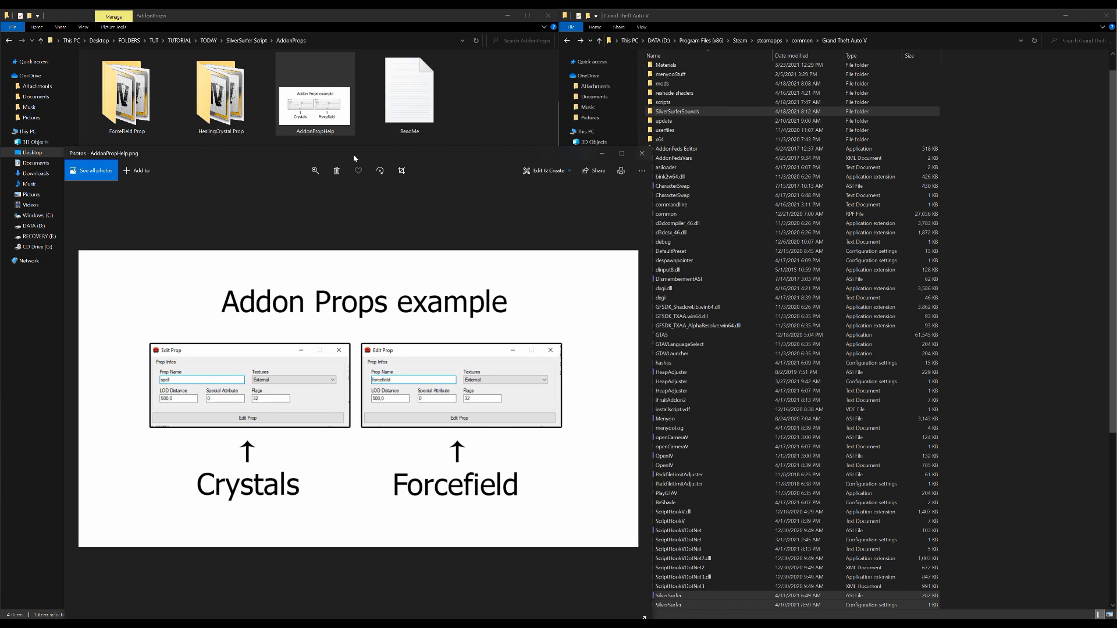
left_click(602, 154)
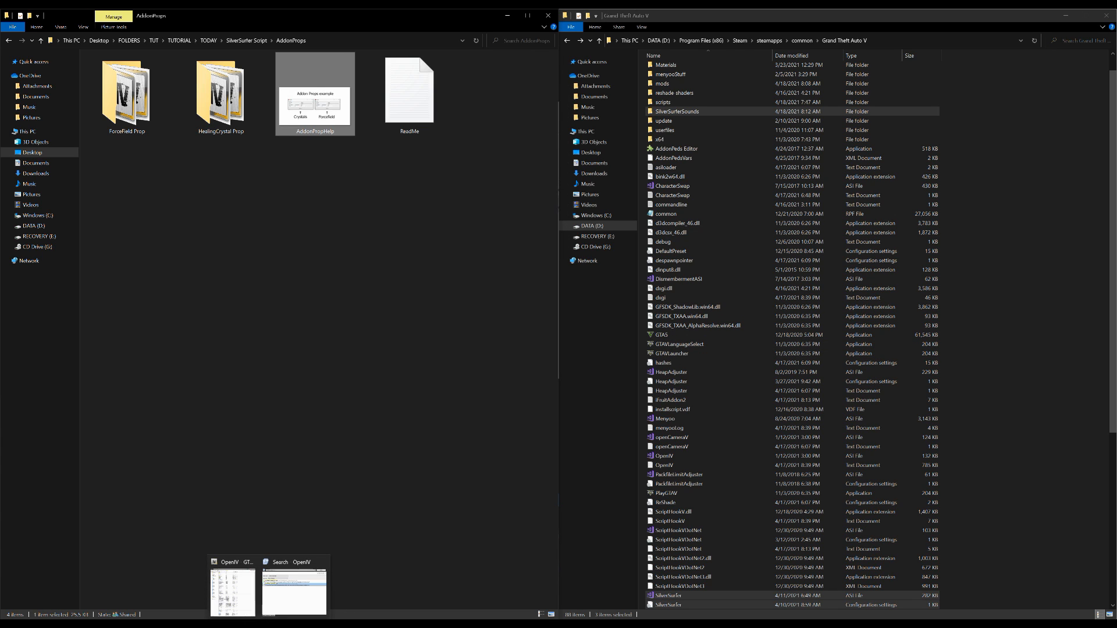
Switch to OpenIV and go to the dlcpacks folder under mods > update > x64
left_click(269, 625)
left_click(246, 595)
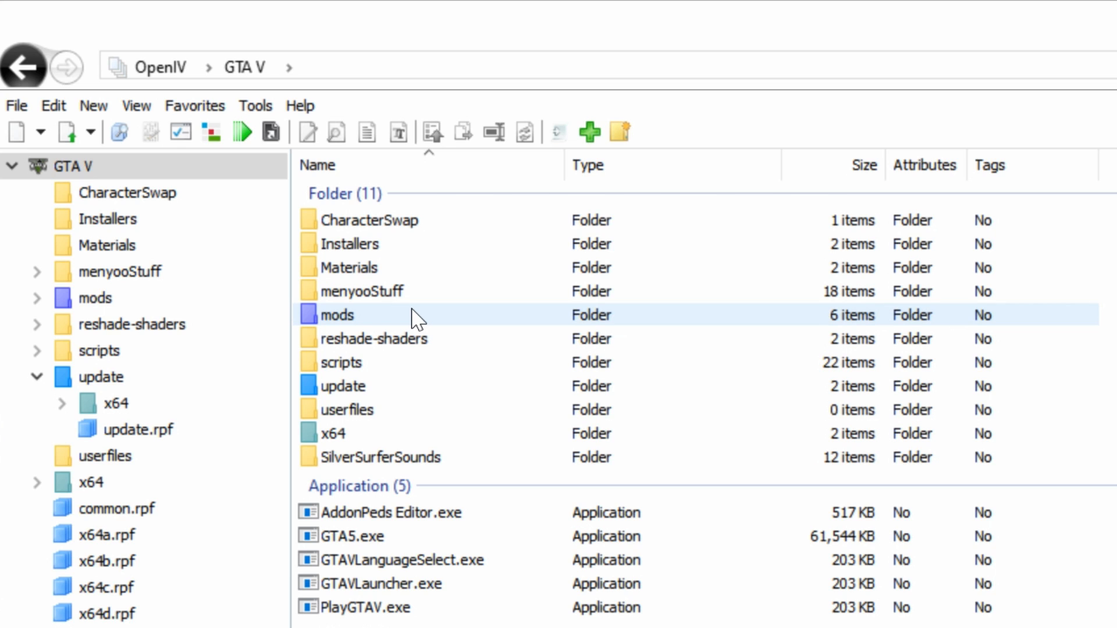
left_click(416, 318)
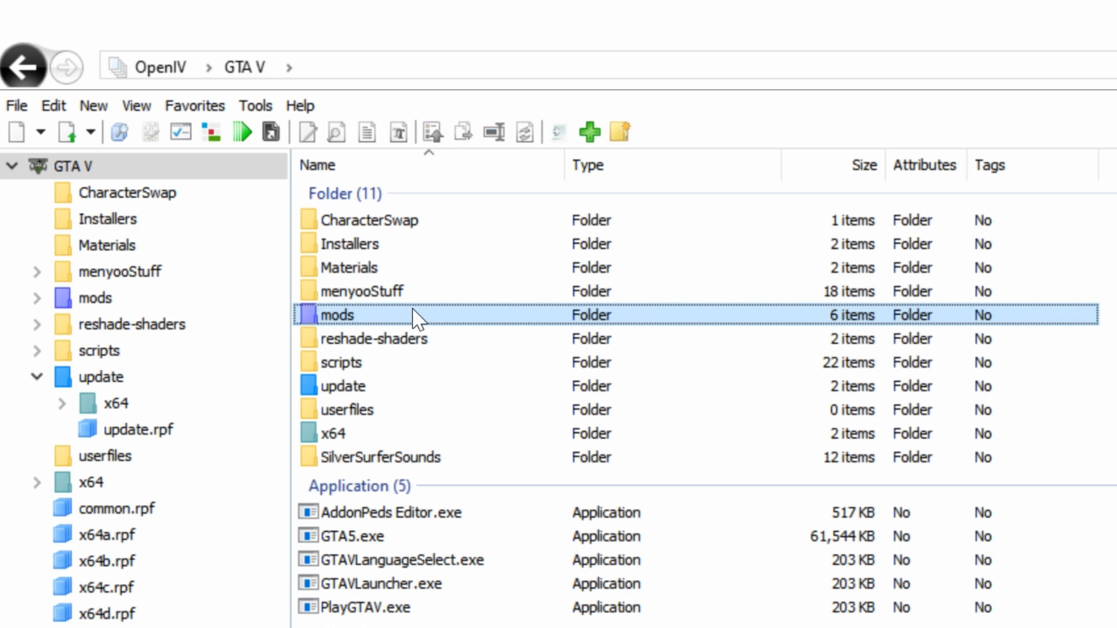
double_click(387, 317)
left_click(383, 245)
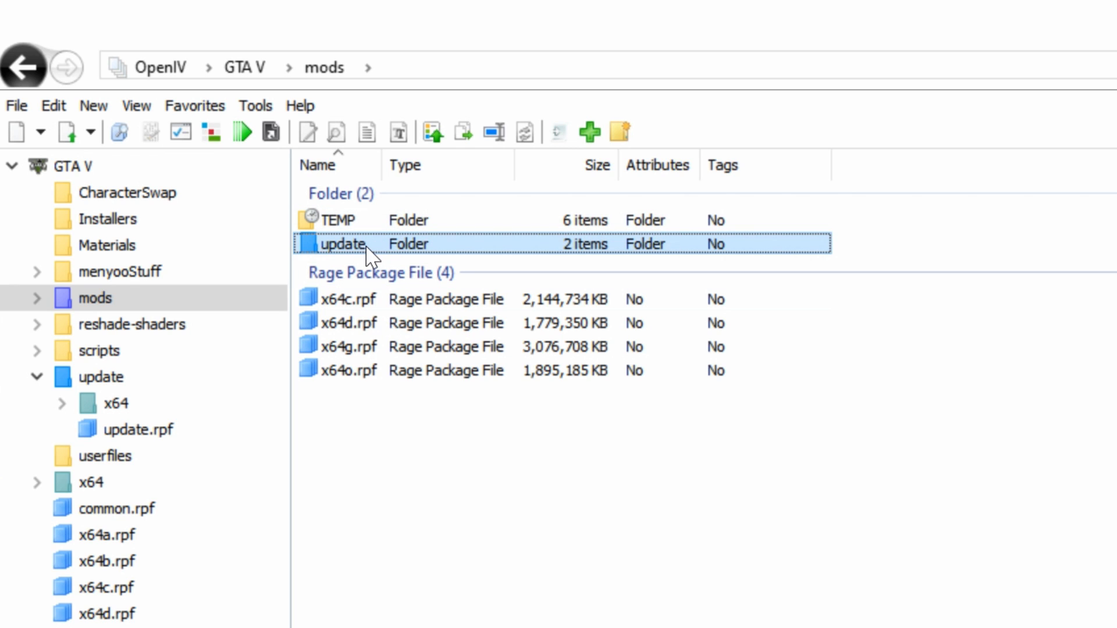
double_click(367, 249)
left_click(369, 226)
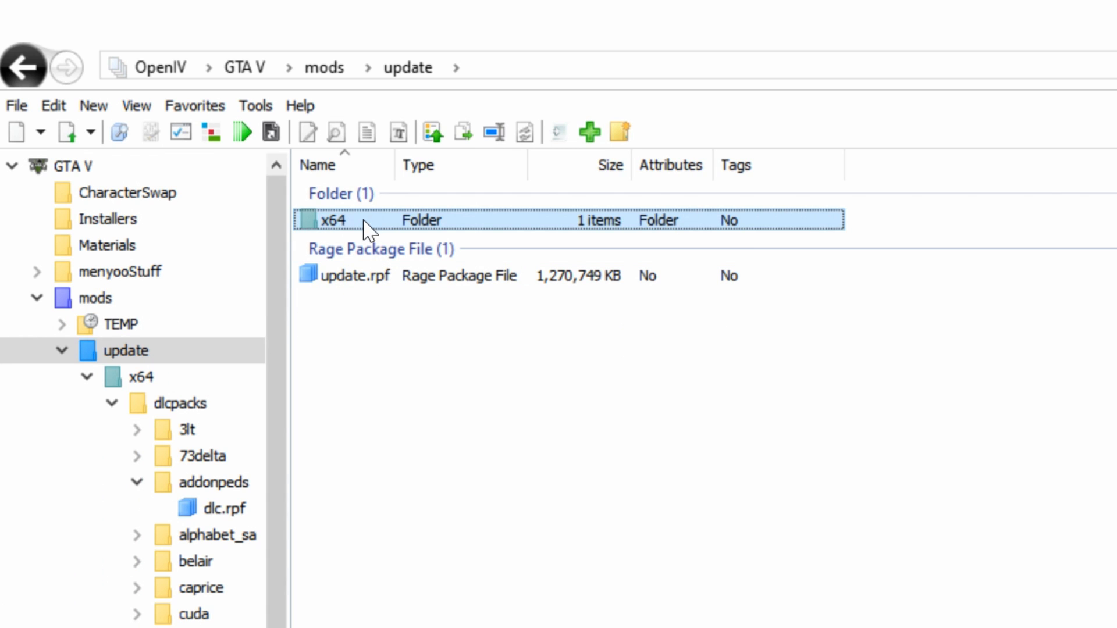
double_click(369, 226)
left_click(369, 229)
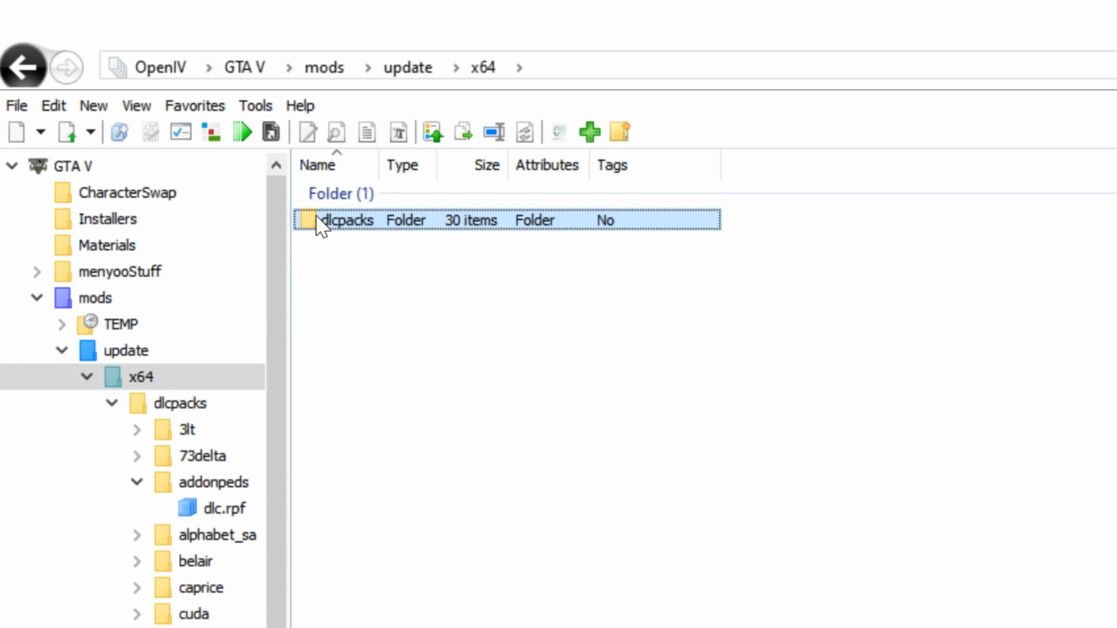
double_click(383, 227)
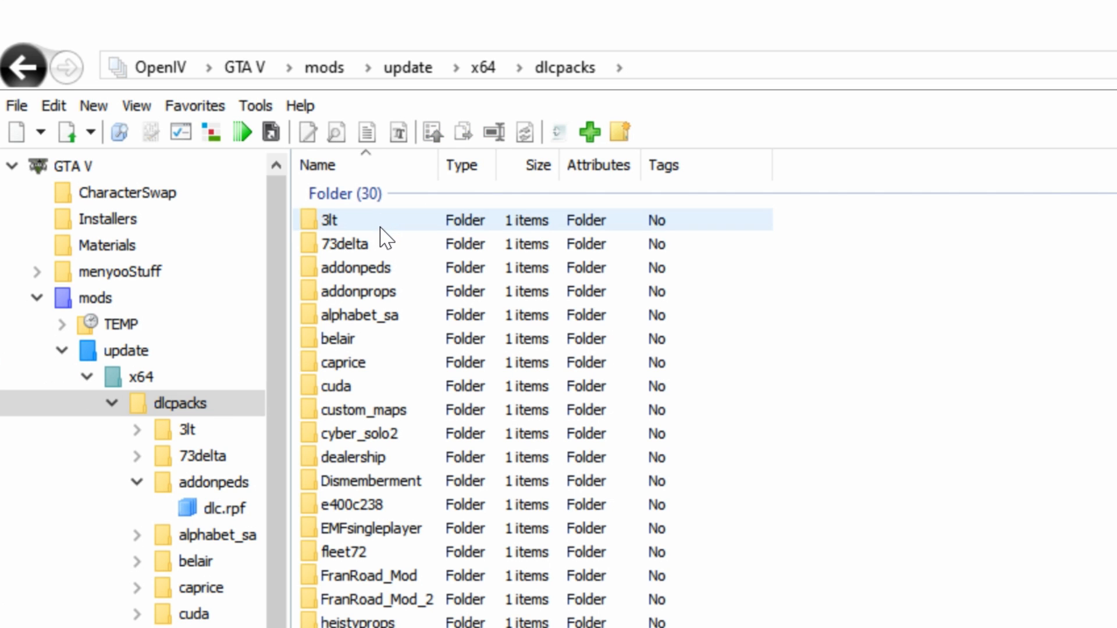
Open the props.rpf archive inside the dlc.rpf of the addonprops folder
left_click(405, 292)
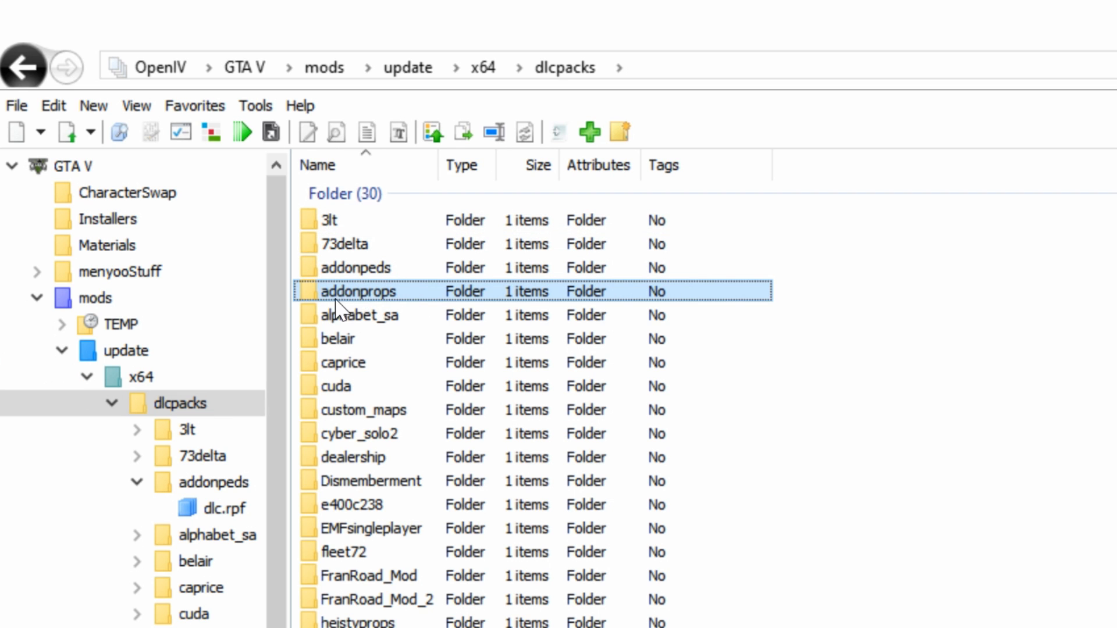
double_click(412, 300)
left_click(356, 225)
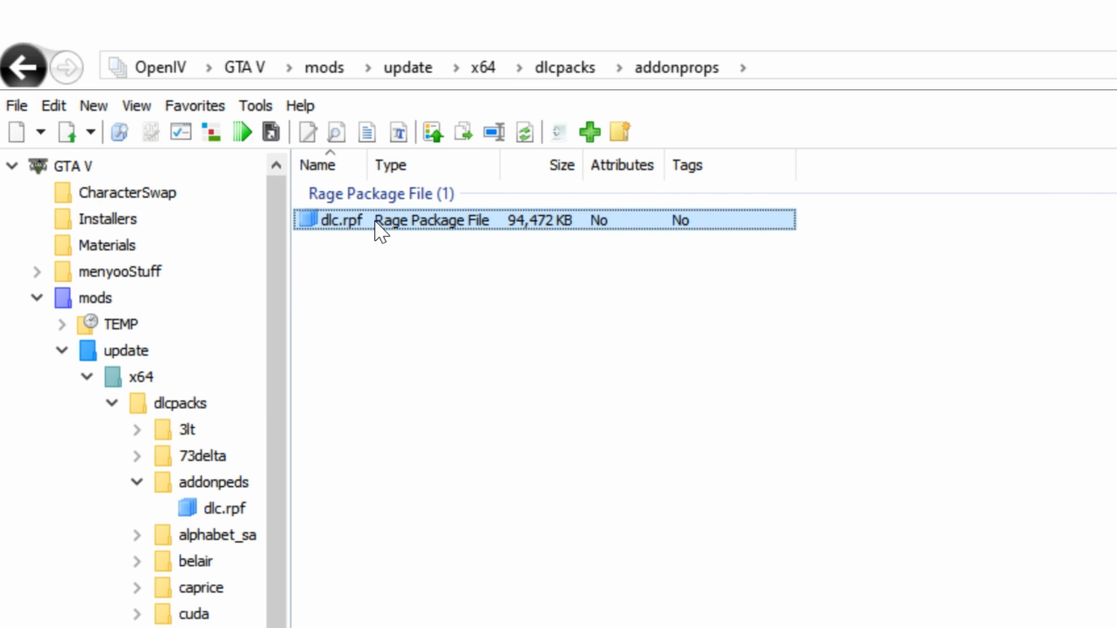
double_click(376, 224)
left_click(342, 223)
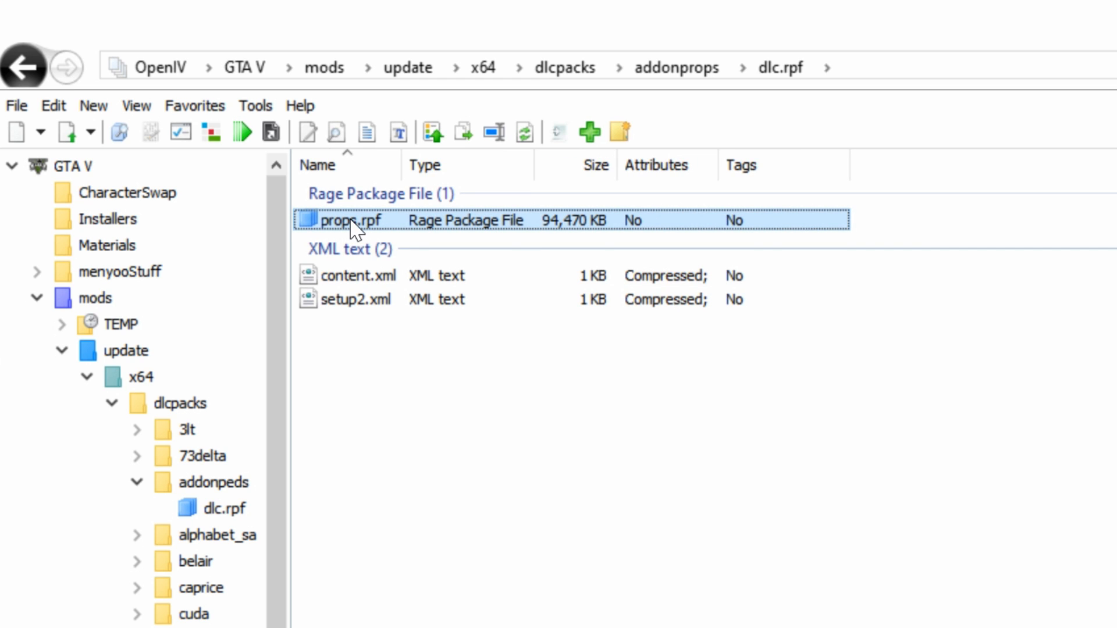
double_click(352, 224)
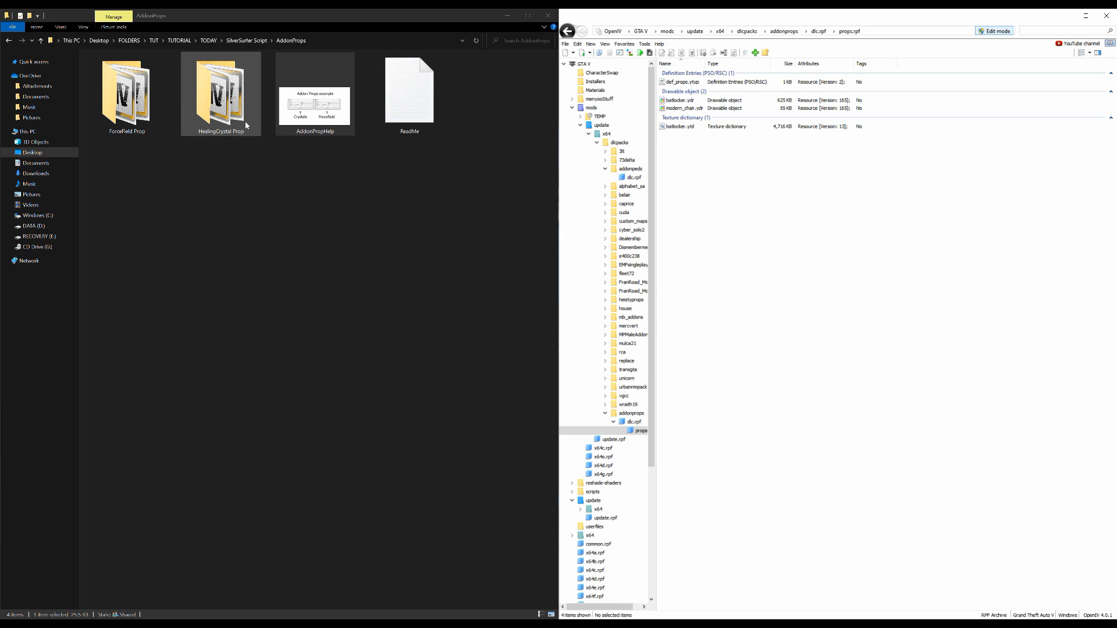
Add both forcefield files from the ForceField Prop folder to the props.rpf archive in OpenIV
left_click(123, 120)
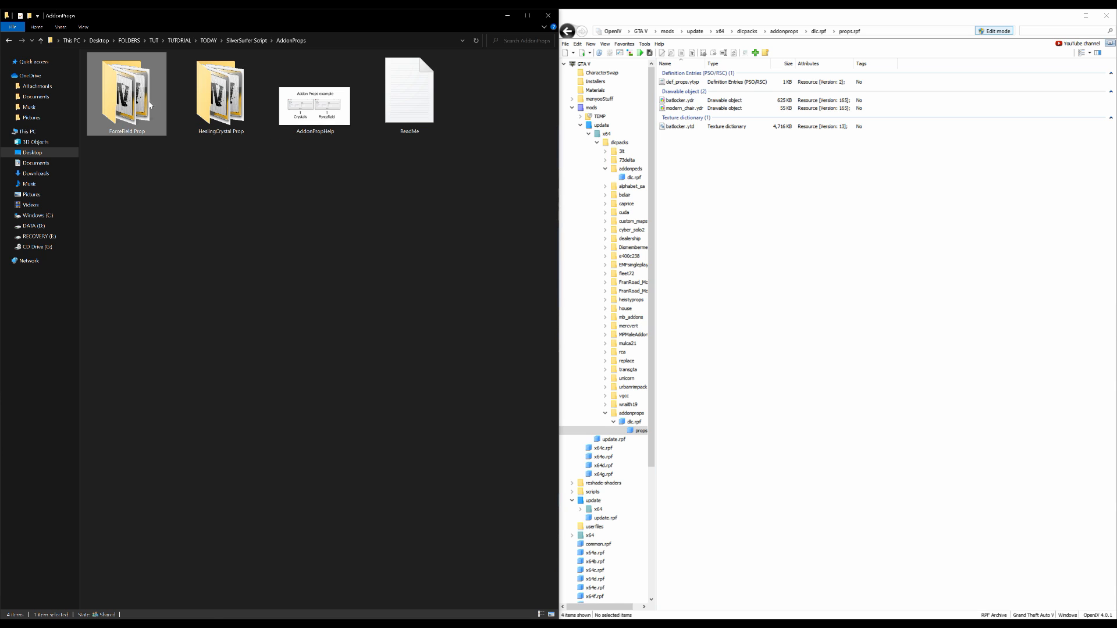
double_click(137, 86)
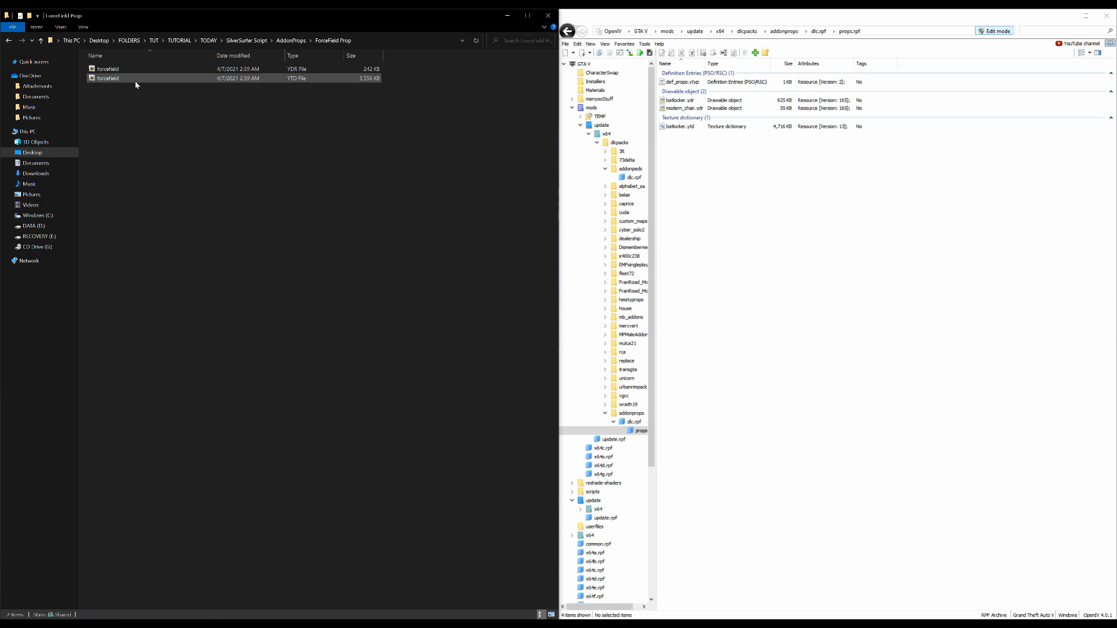
scroll(312, 319, "up", 5, "ctrl")
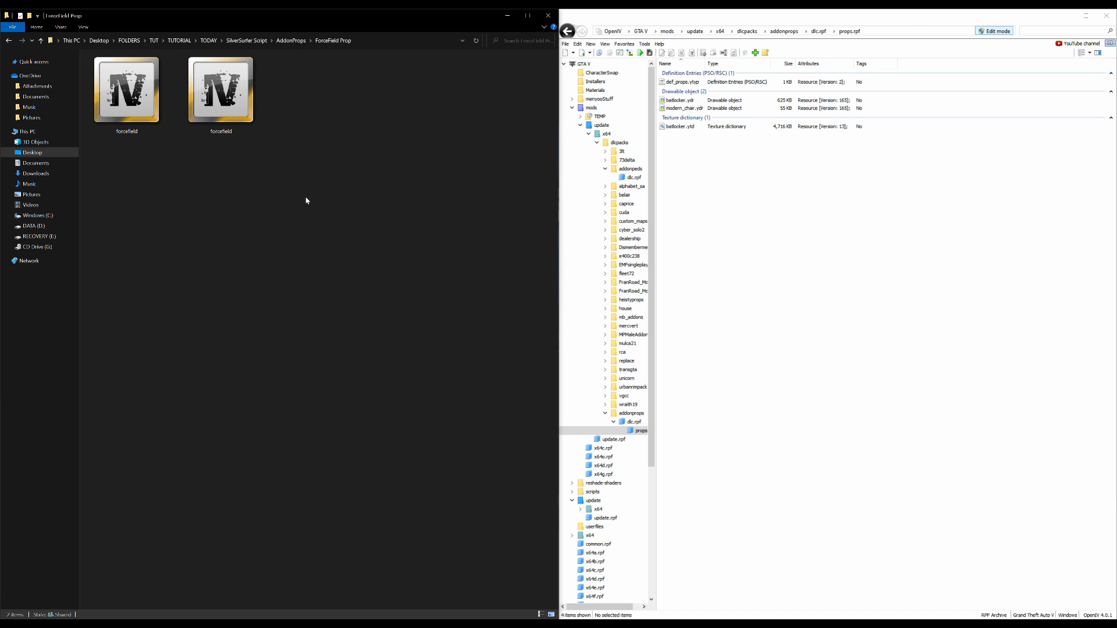
left_click_drag(352, 94, 131, 119)
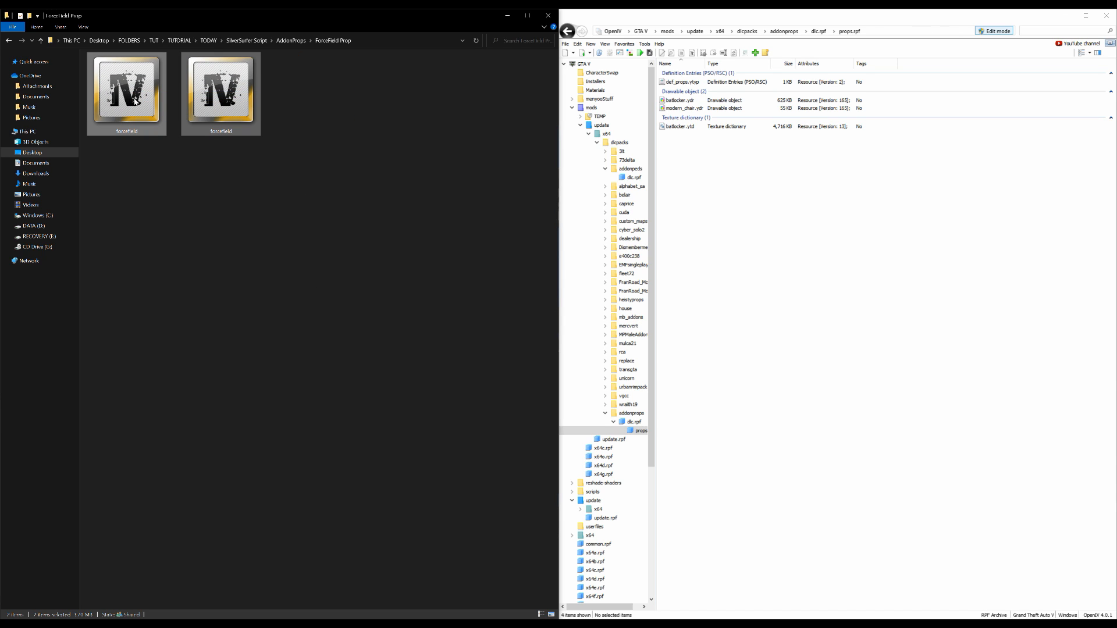
left_click_drag(114, 83, 839, 241)
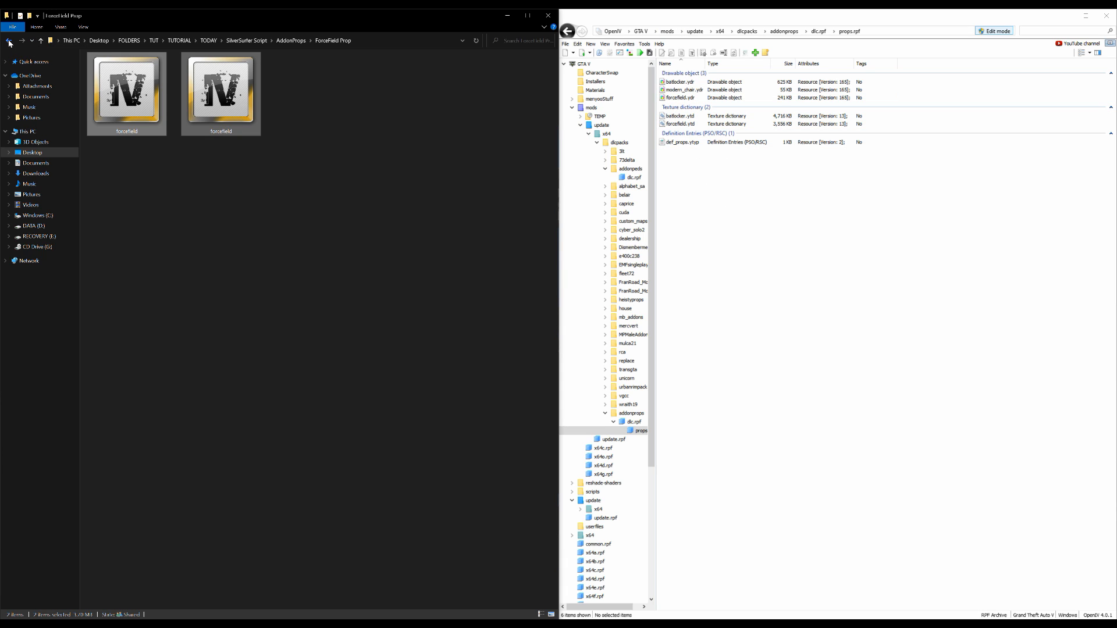
Add both spell files from the HealingCrystal Prop folder to the props.rpf archive
left_click(8, 41)
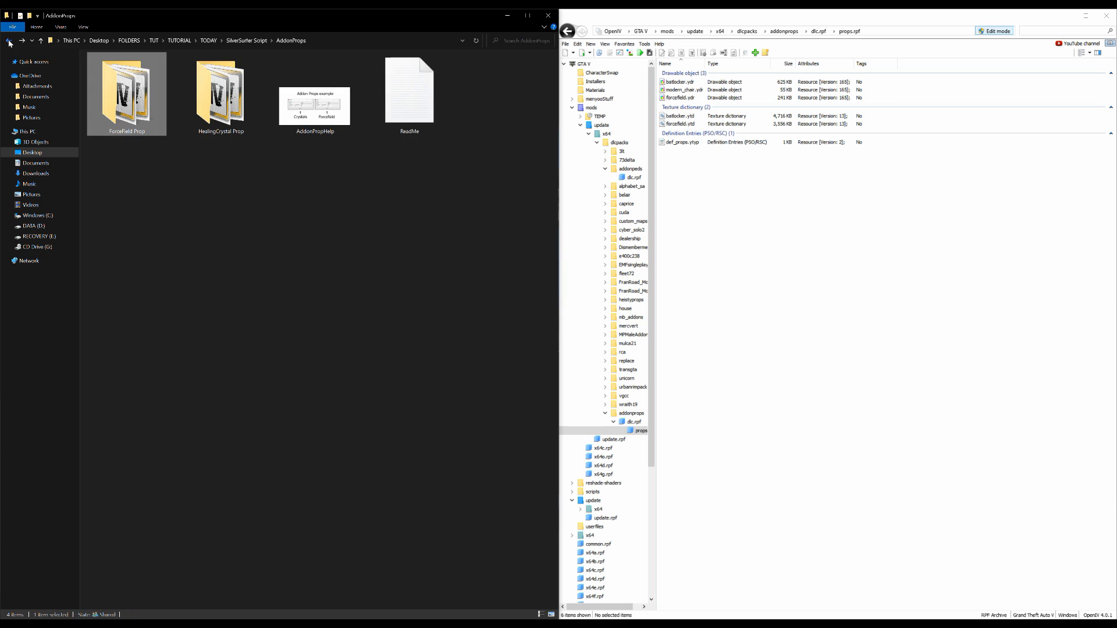
left_click(214, 118)
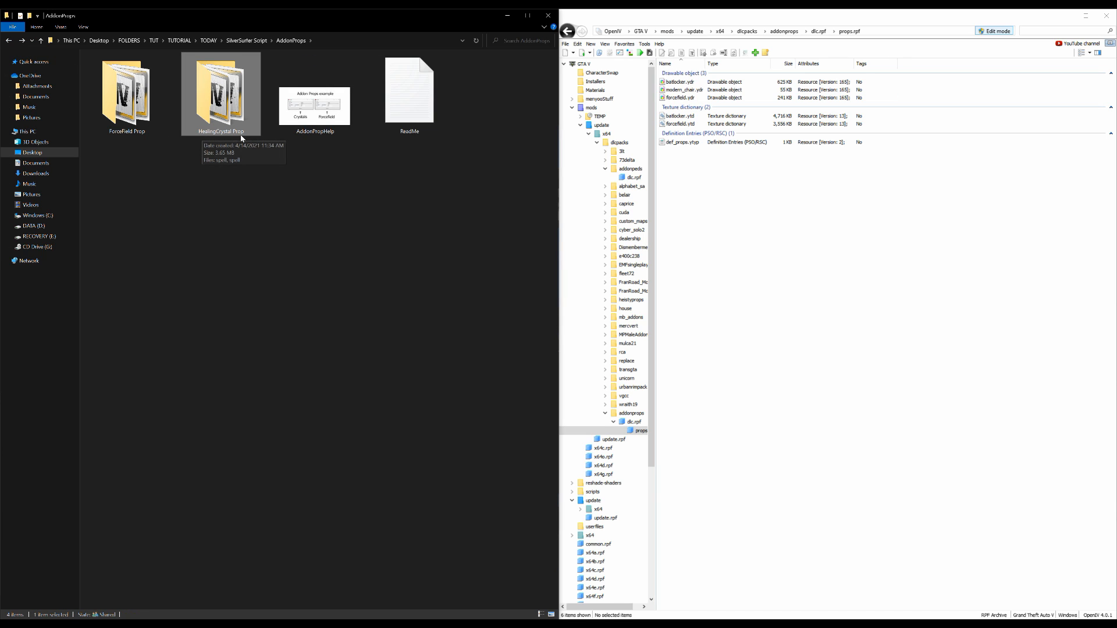
double_click(219, 89)
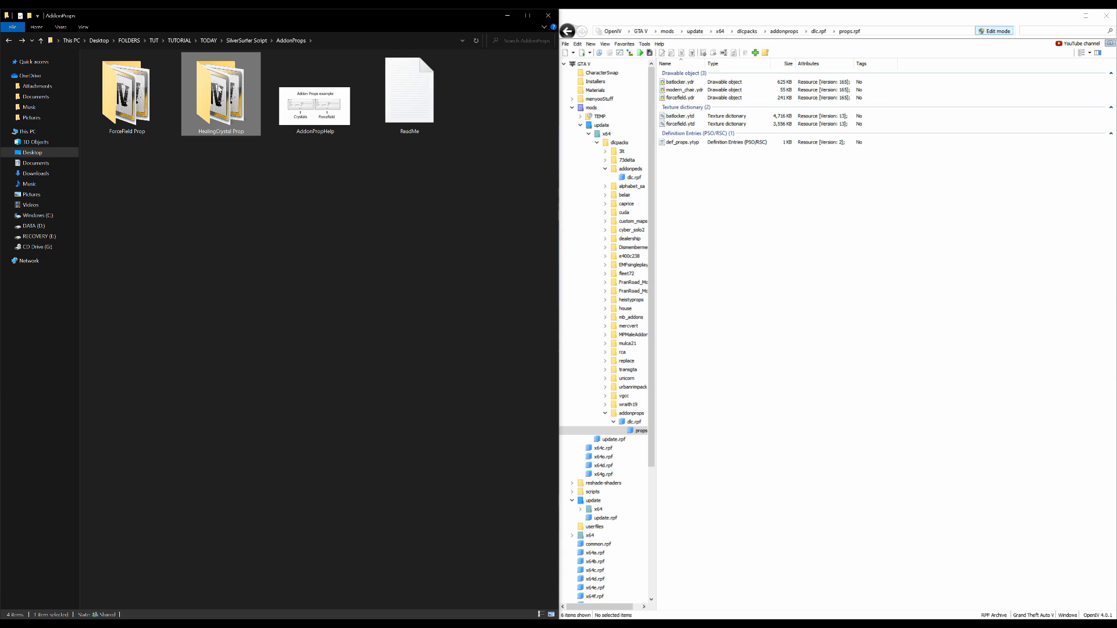
scroll(344, 372, "up", 4, "ctrl")
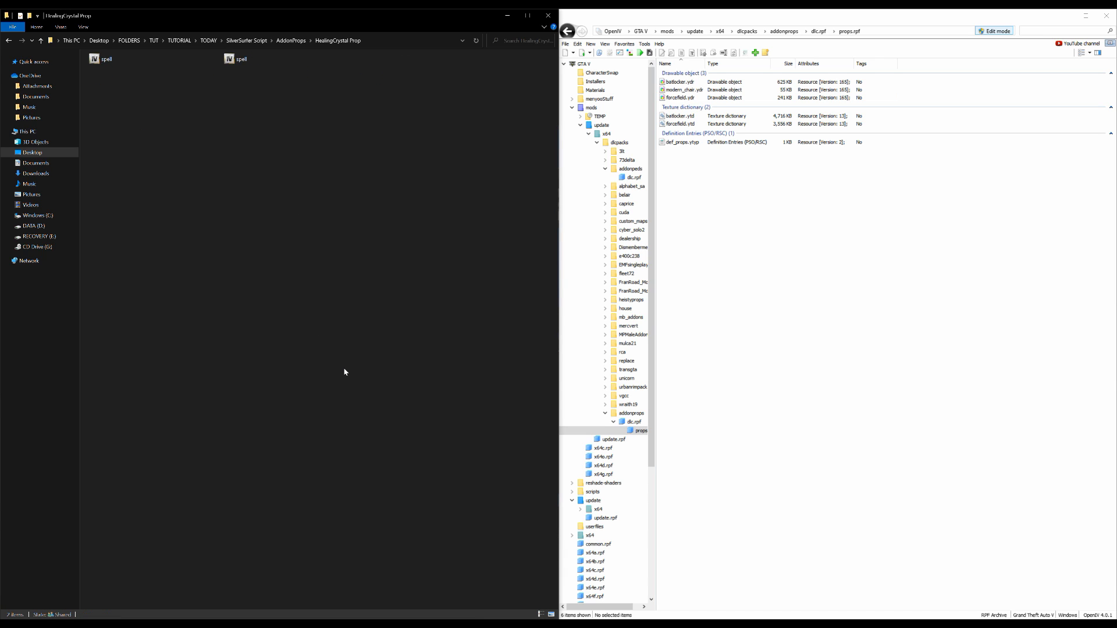
scroll(349, 374, "up", 1, "ctrl")
left_click_drag(334, 109, 868, 282)
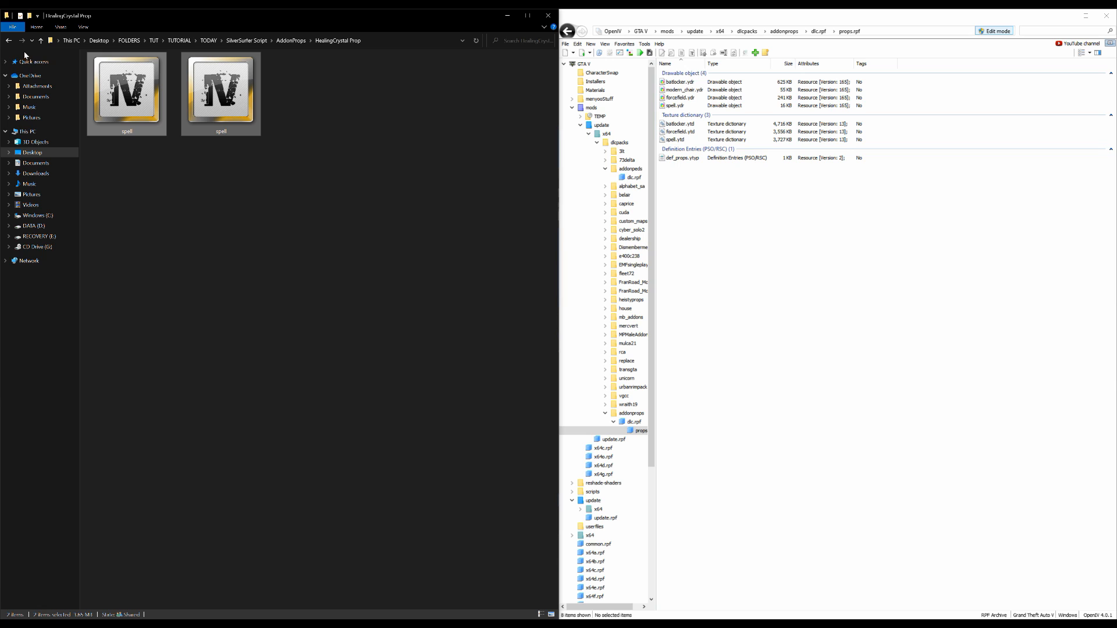
Return to the TODAY folder in File Explorer and open the AddonProps v1.1 [STABLE] folder
left_click(8, 40)
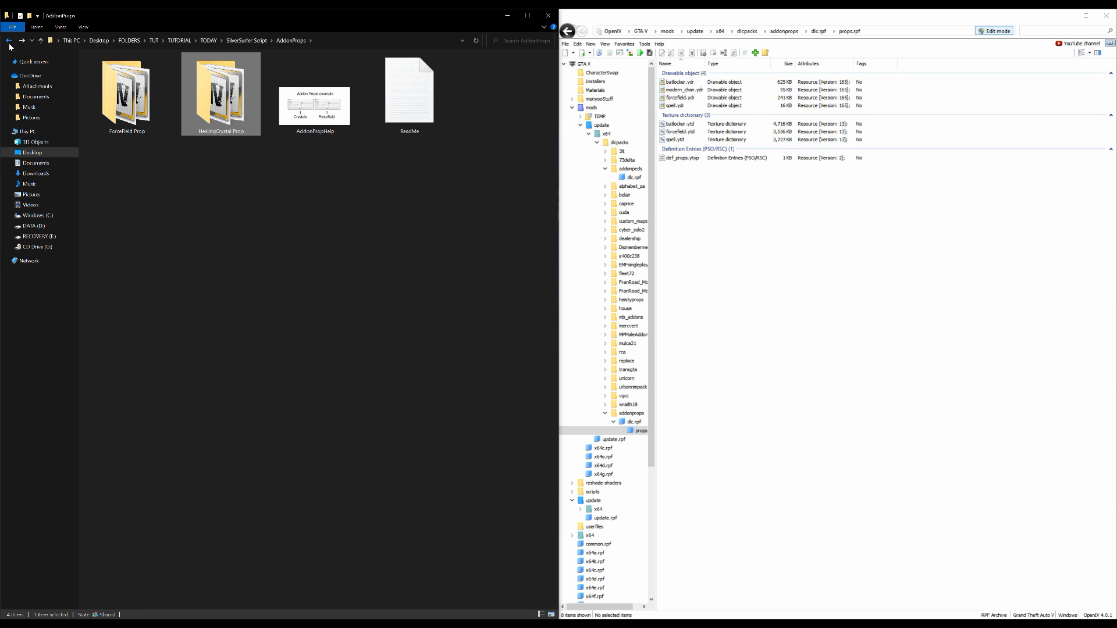
left_click(9, 41)
left_click(9, 41)
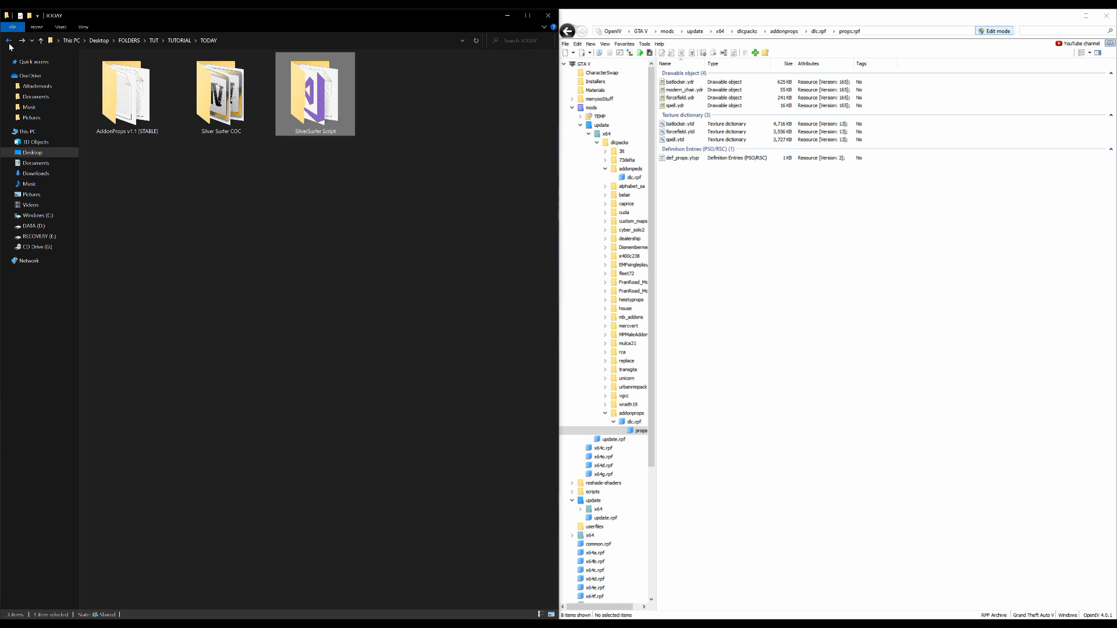
left_click(127, 96)
left_click(216, 87)
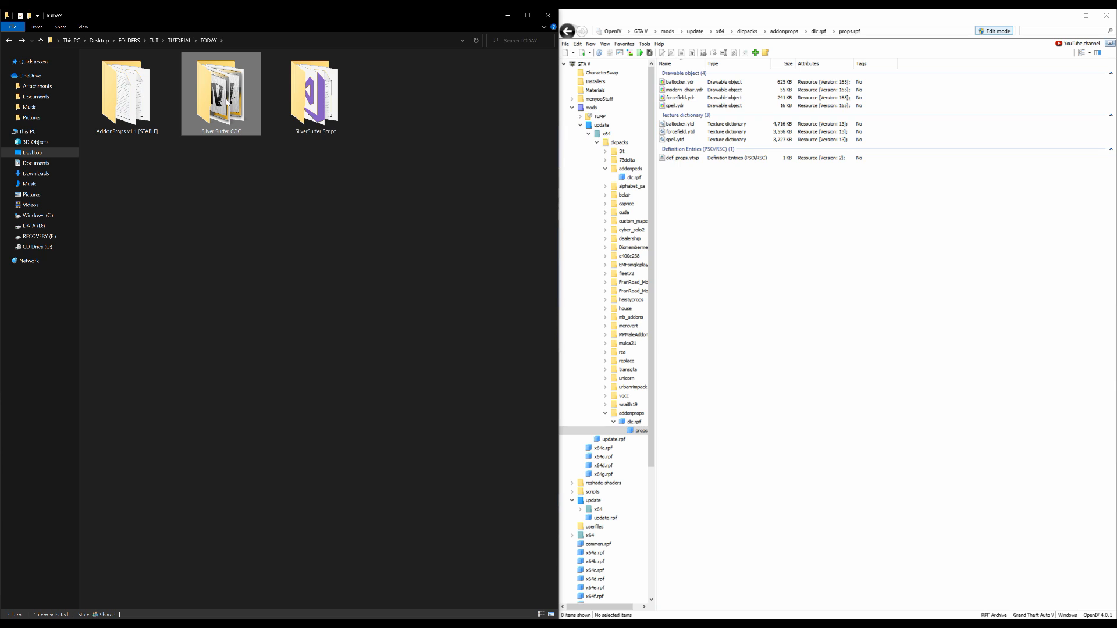
left_click(308, 100)
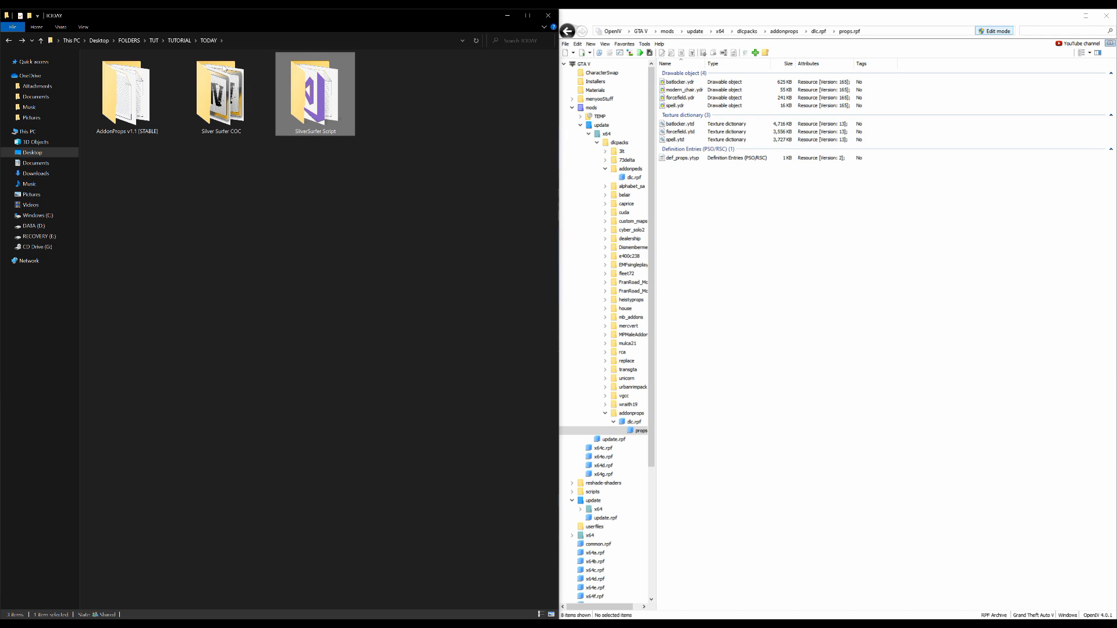
left_click(110, 93)
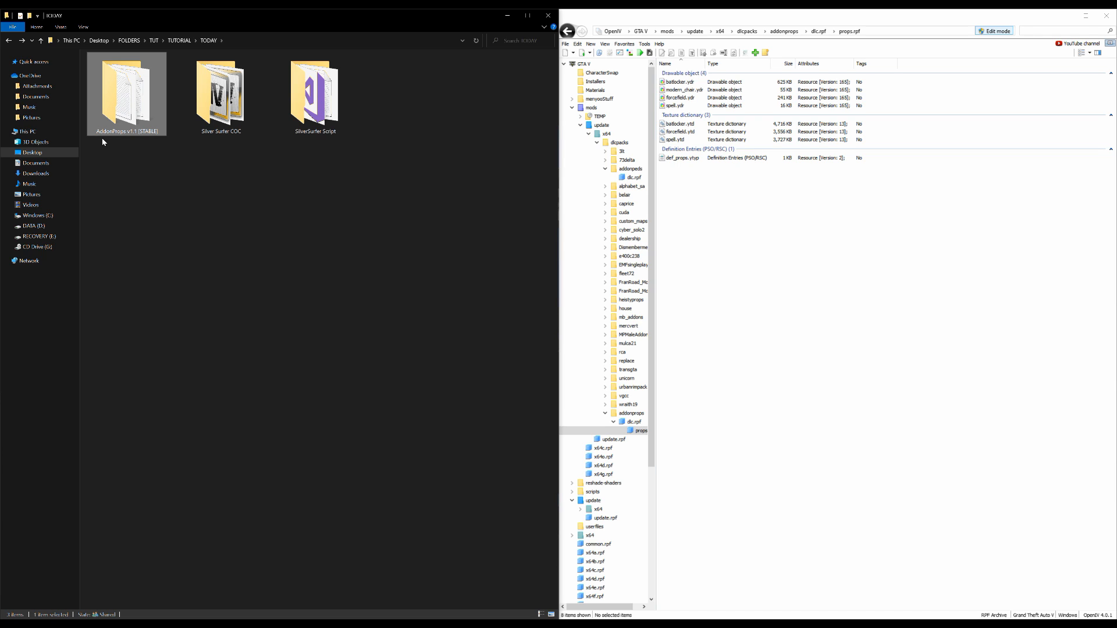
double_click(127, 96)
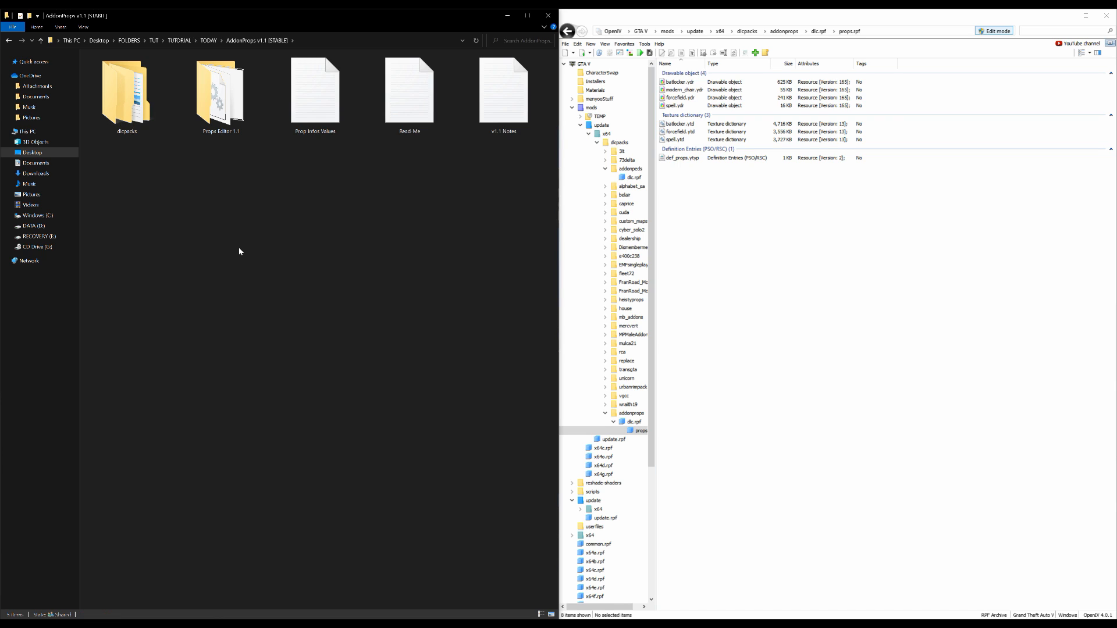
Launch Props Editor from the Props Editor 1.1 folder and place its window over File Explorer
left_click(226, 114)
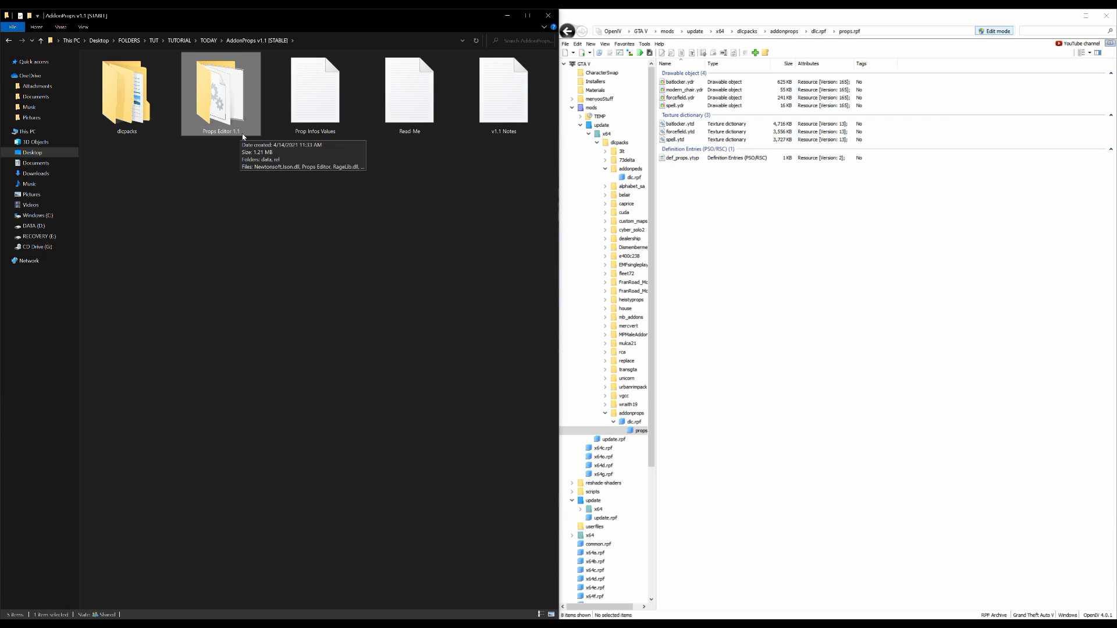
double_click(234, 96)
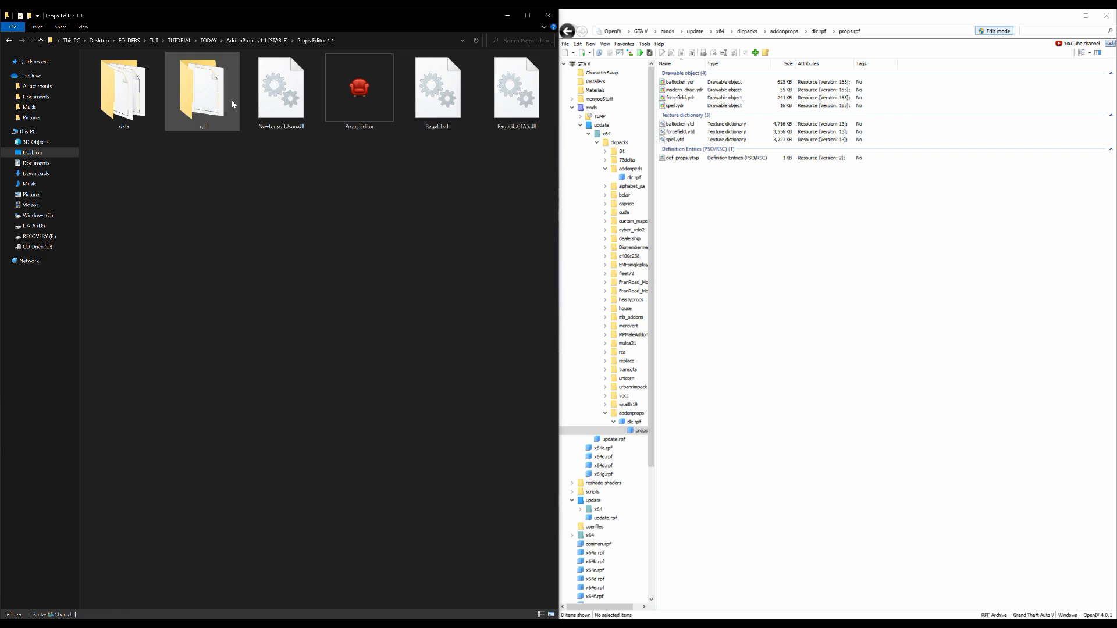
left_click(364, 99)
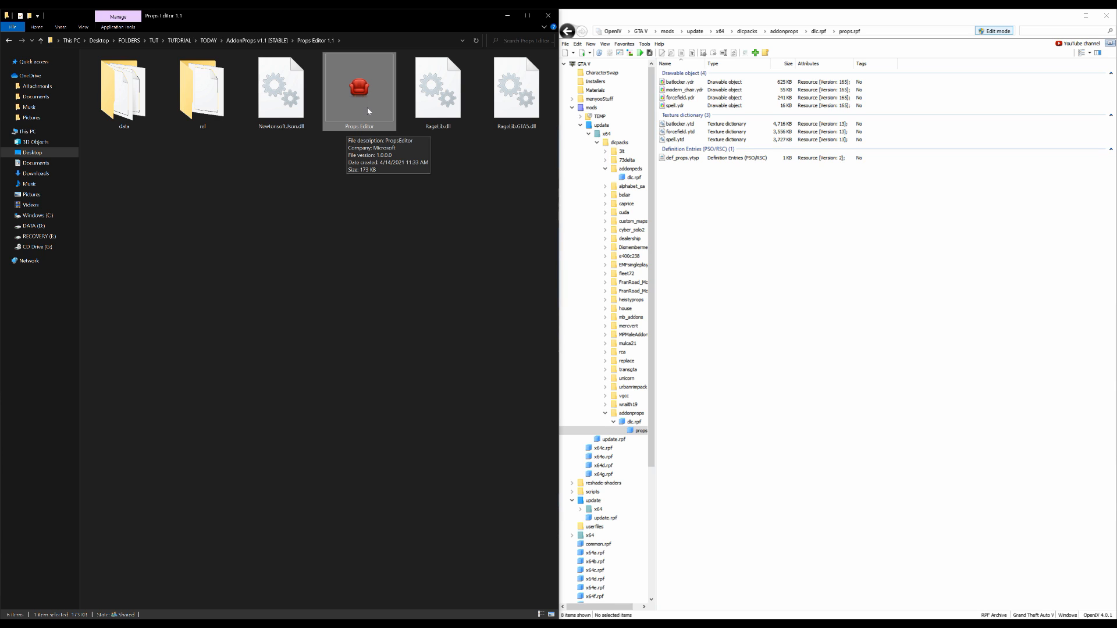
double_click(368, 110)
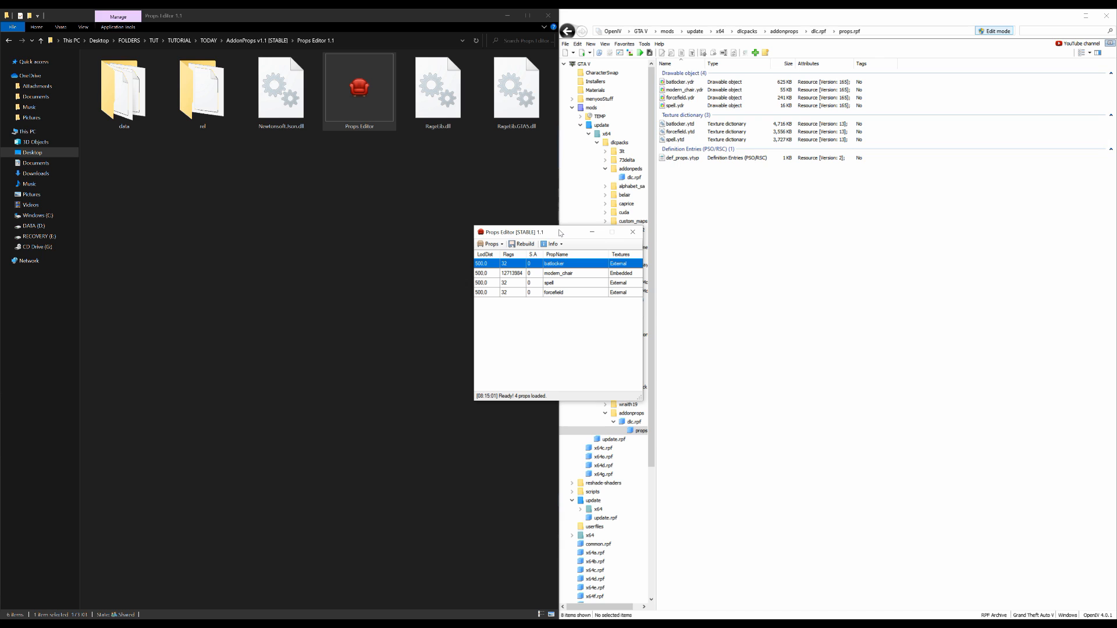
left_click_drag(560, 233, 304, 181)
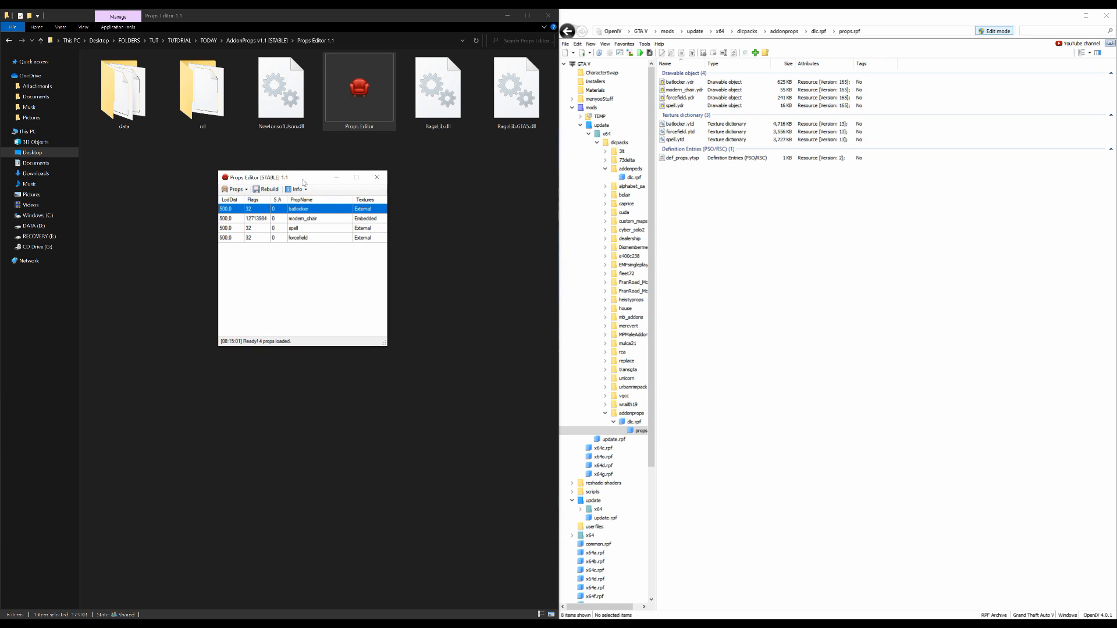
Delete the existing forcefield and spell entries from the prop list
left_click(290, 238)
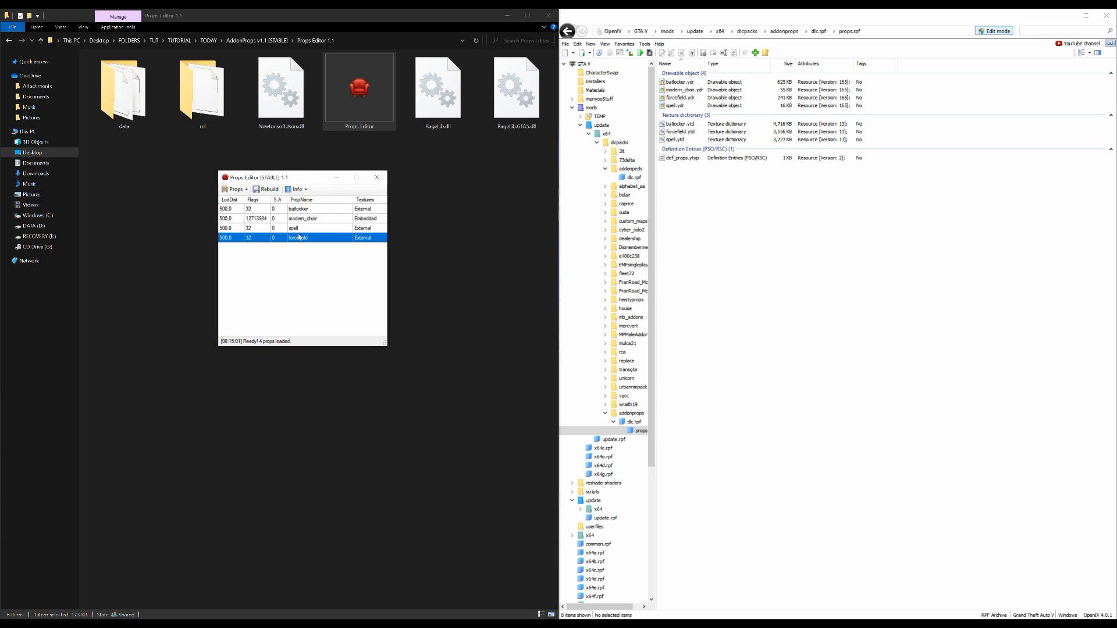
left_click(248, 190)
left_click(260, 228)
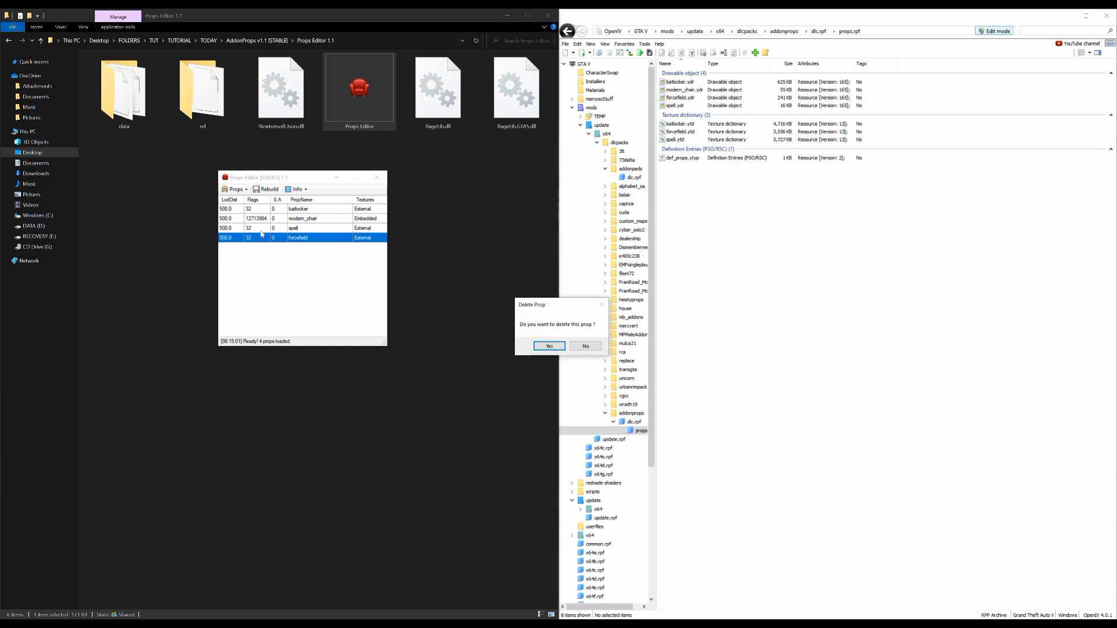
left_click(554, 348)
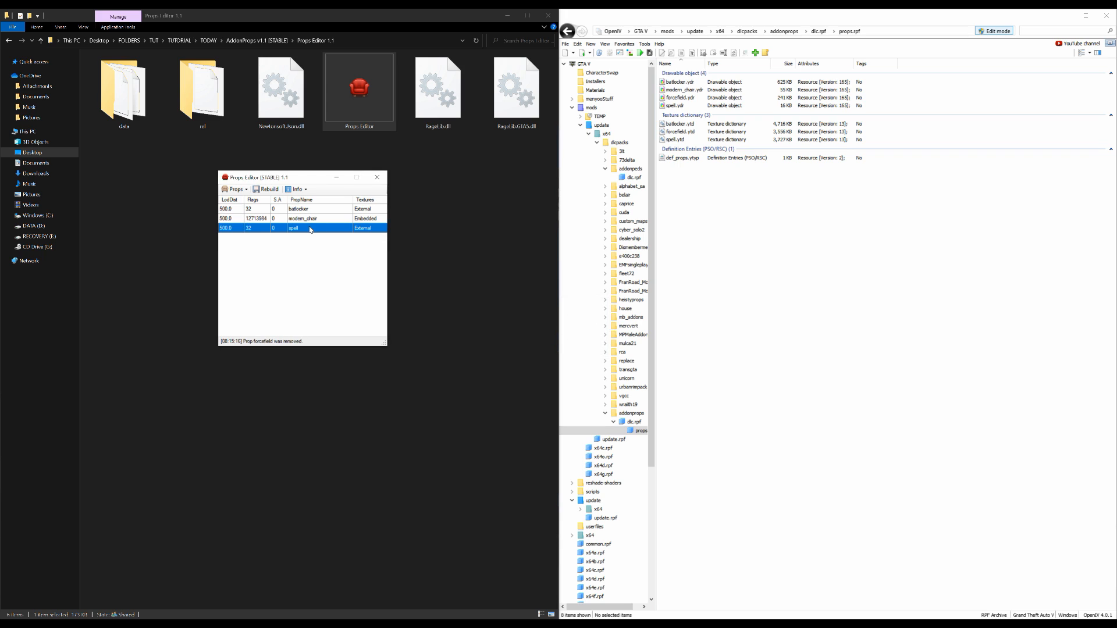
left_click(242, 189)
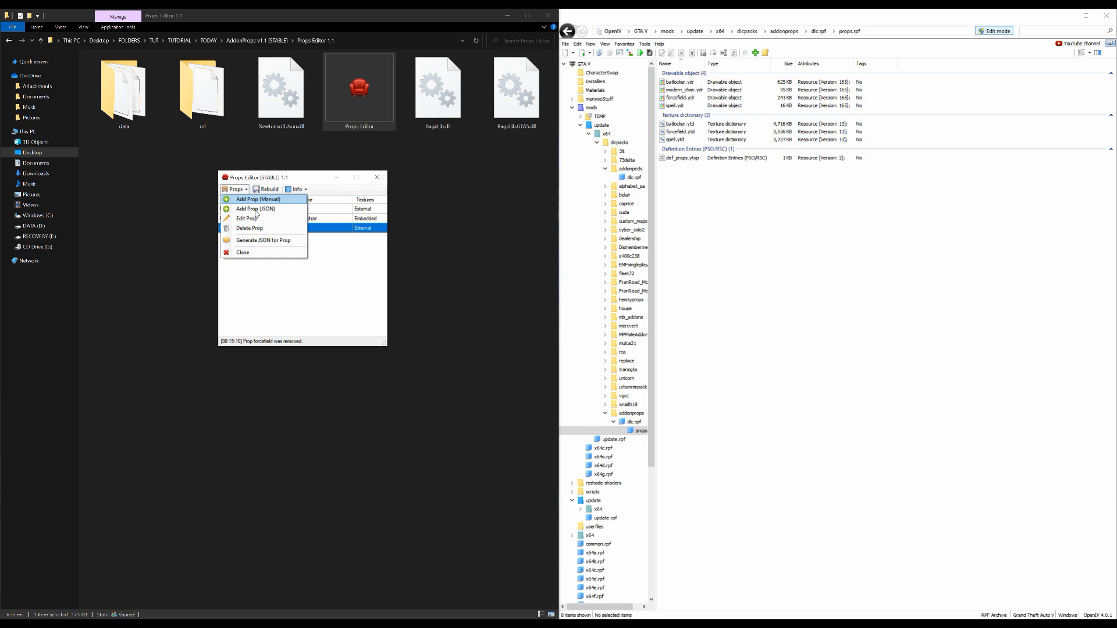
left_click(263, 228)
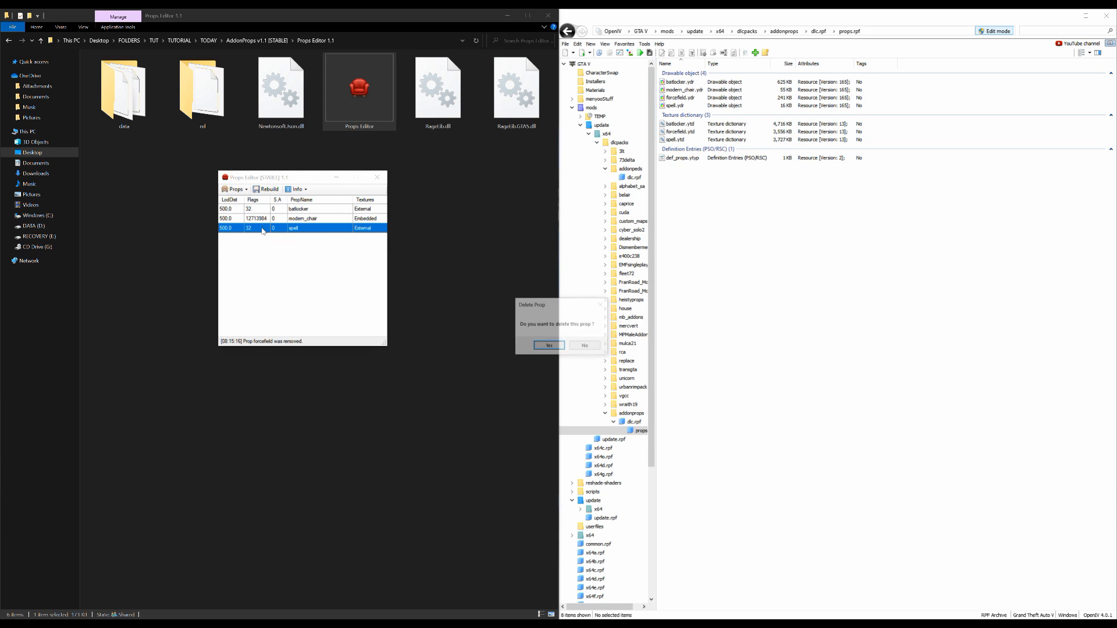
left_click(555, 348)
Check the crystal and forcefield settings in the AddonPropHelp image, then return to Props Editor
left_click_drag(298, 179, 548, 198)
left_click_drag(547, 197, 549, 125)
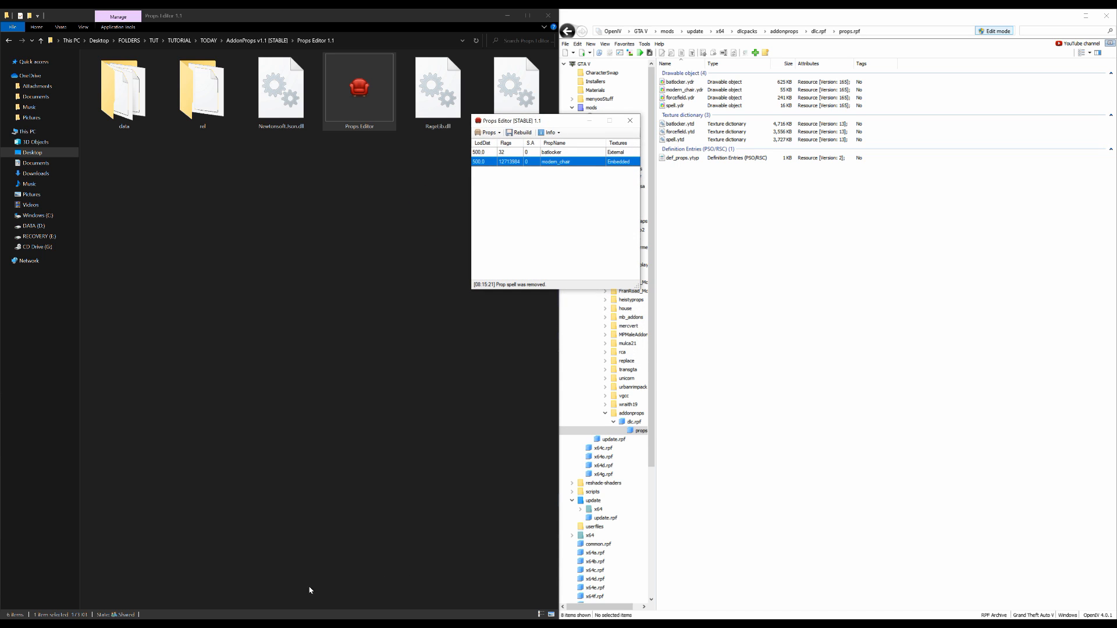
left_click(553, 626)
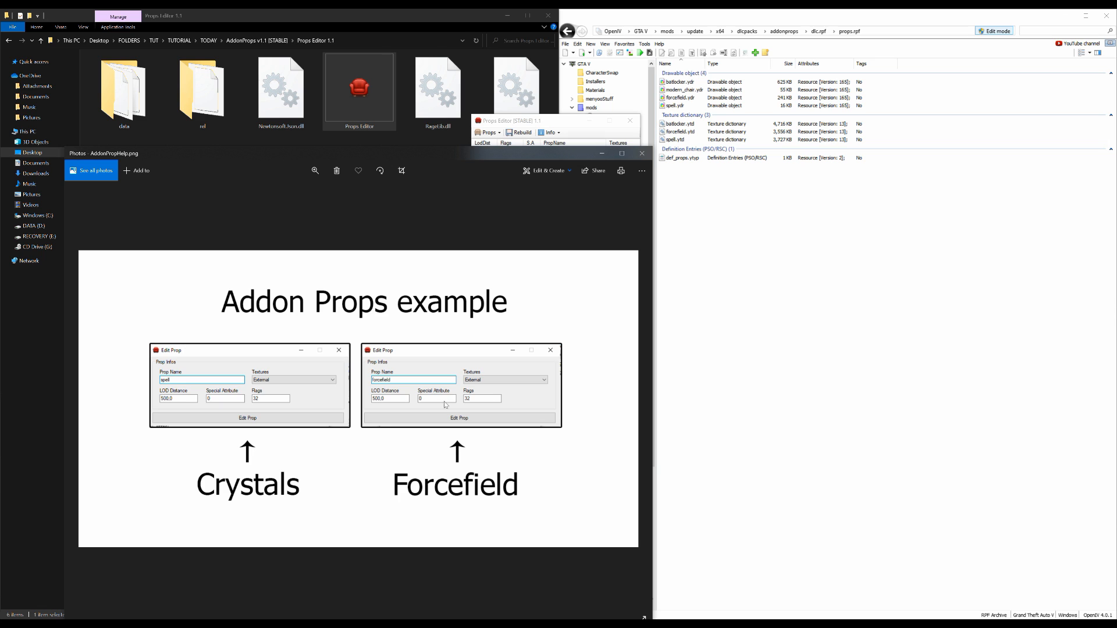
left_click(619, 145)
Start adding a prop manually with the name spell, and place its window above the AddonPropHelp image
left_click_drag(558, 121, 479, 156)
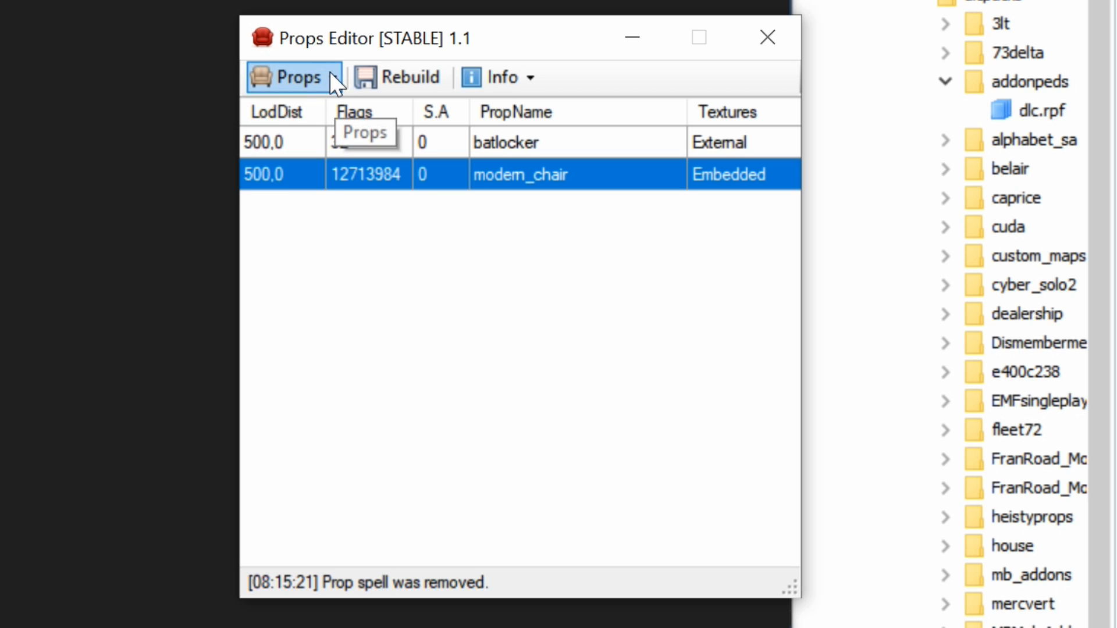
left_click(333, 78)
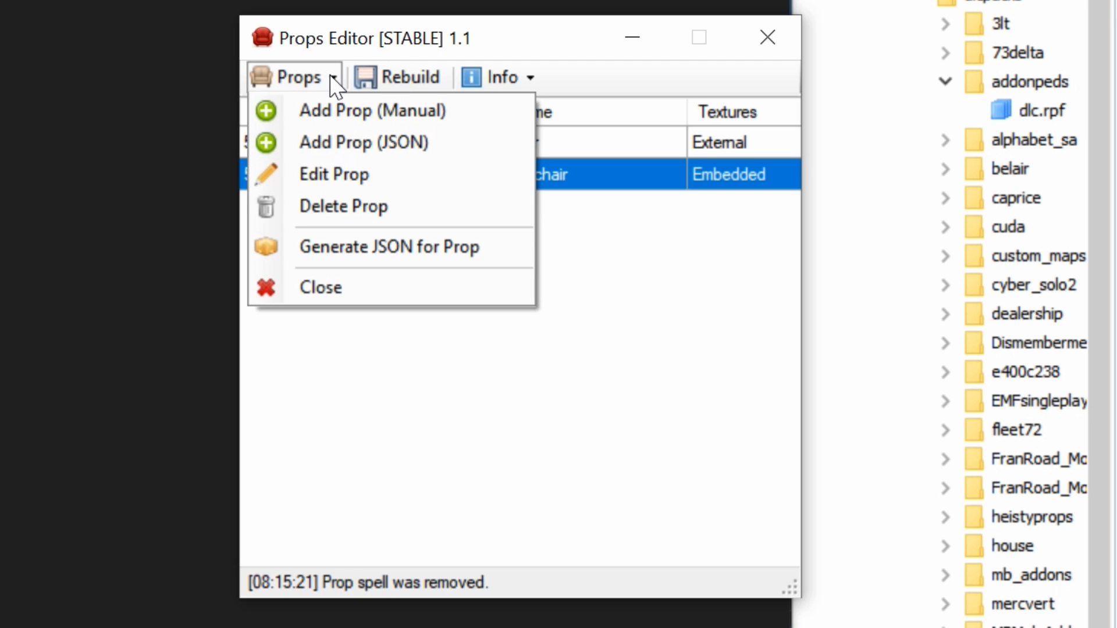
left_click(383, 112)
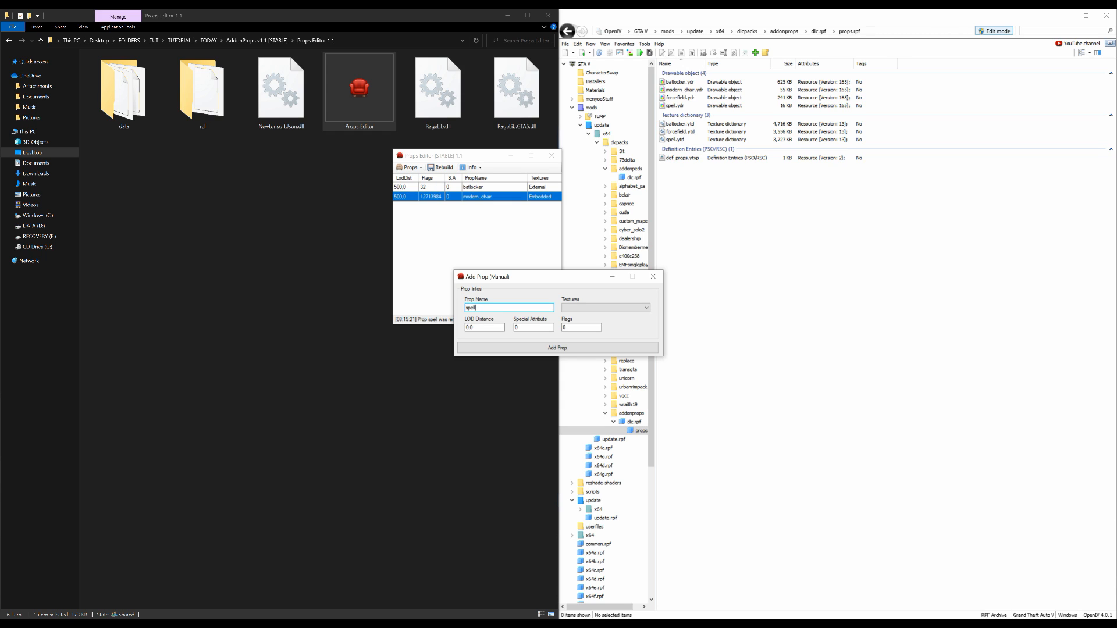
left_click_drag(554, 279, 425, 55)
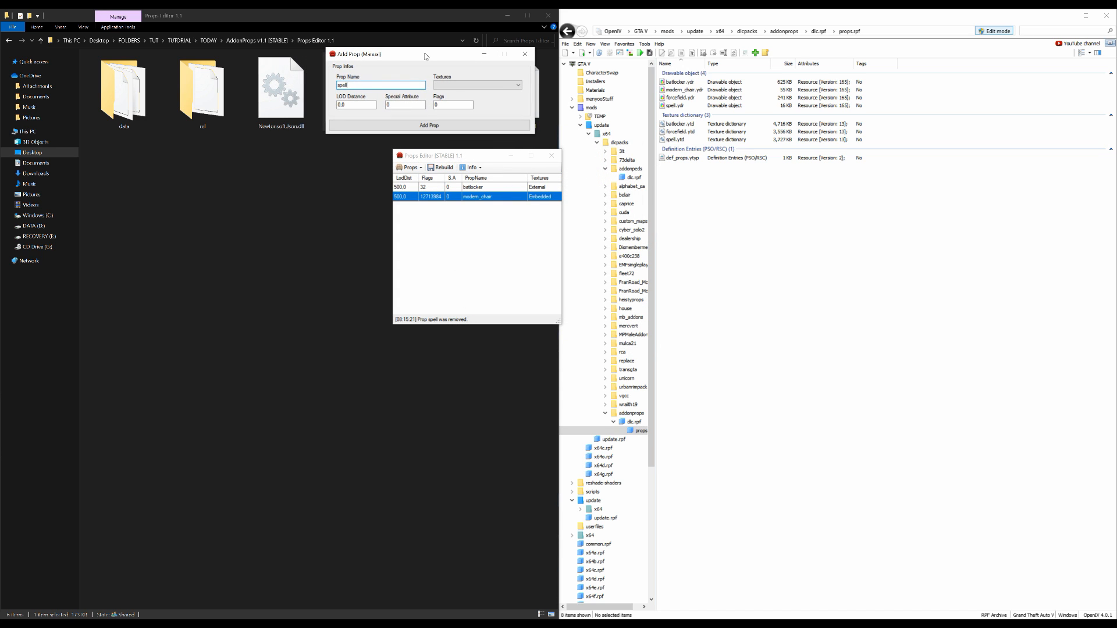
left_click(567, 623)
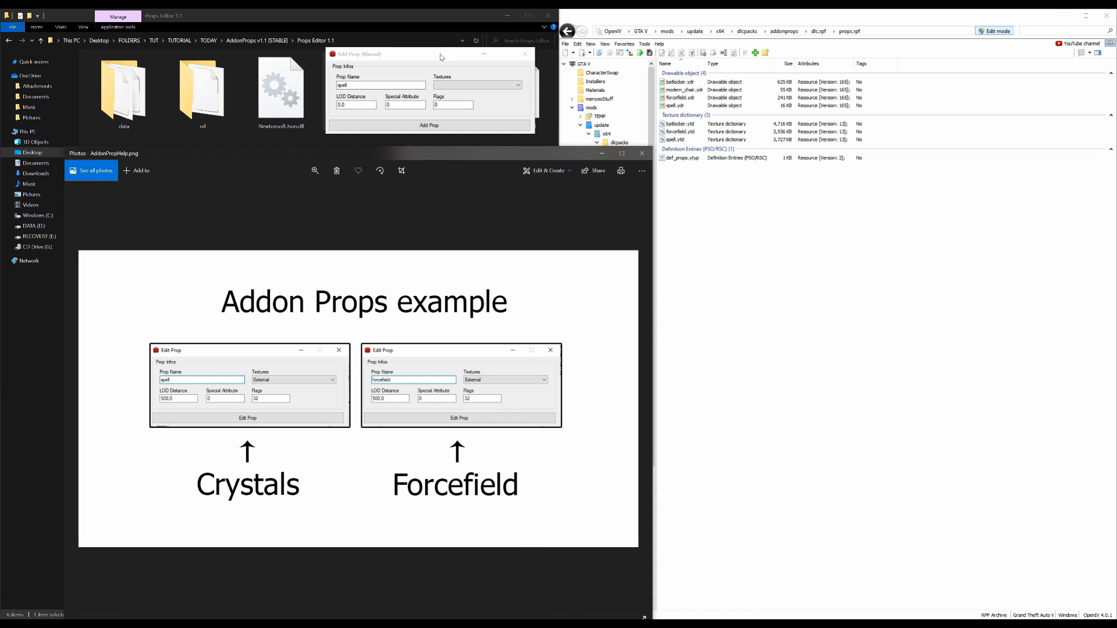
left_click_drag(440, 58, 264, 66)
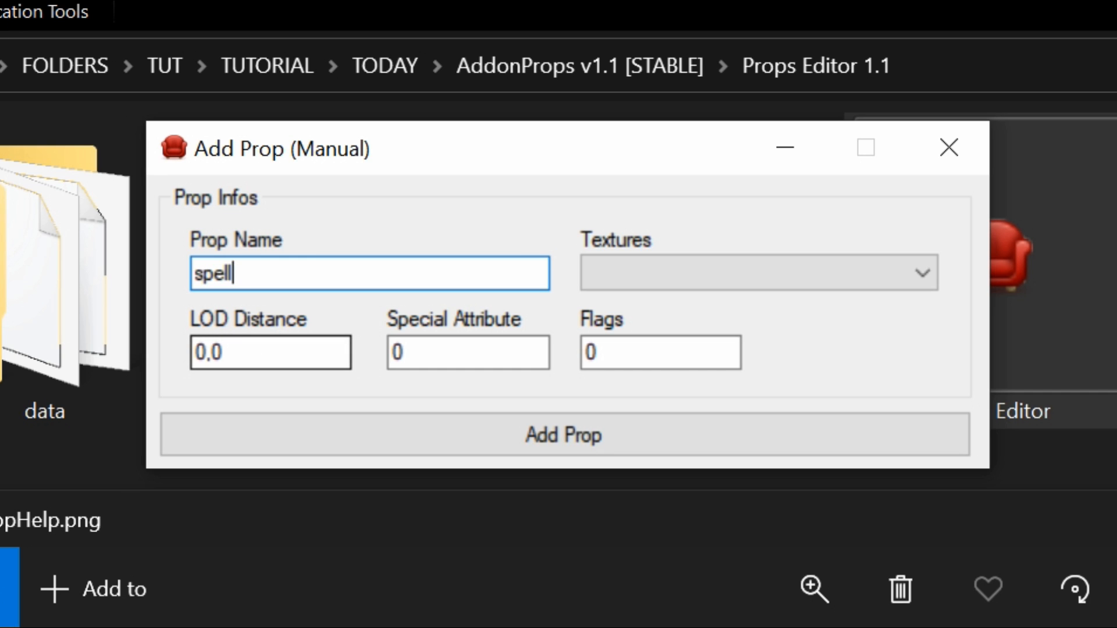
Set the spell prop's LOD distance to 500, flags to 32 and textures to External, and add it
double_click(198, 352)
type("500")
key("End")
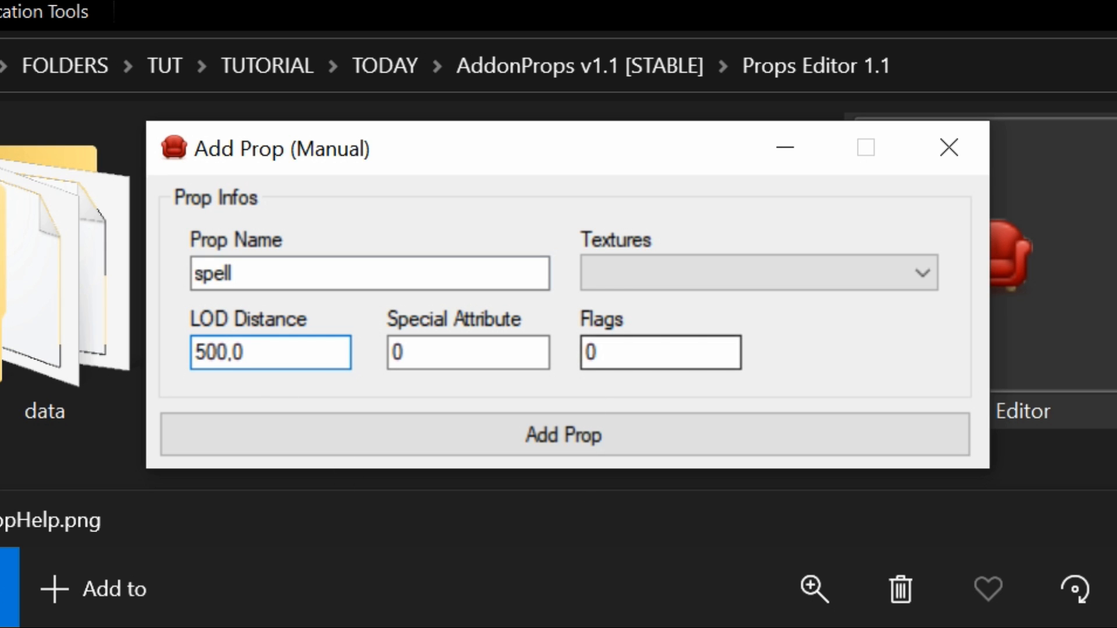
left_click(602, 354)
left_click_drag(602, 353, 569, 348)
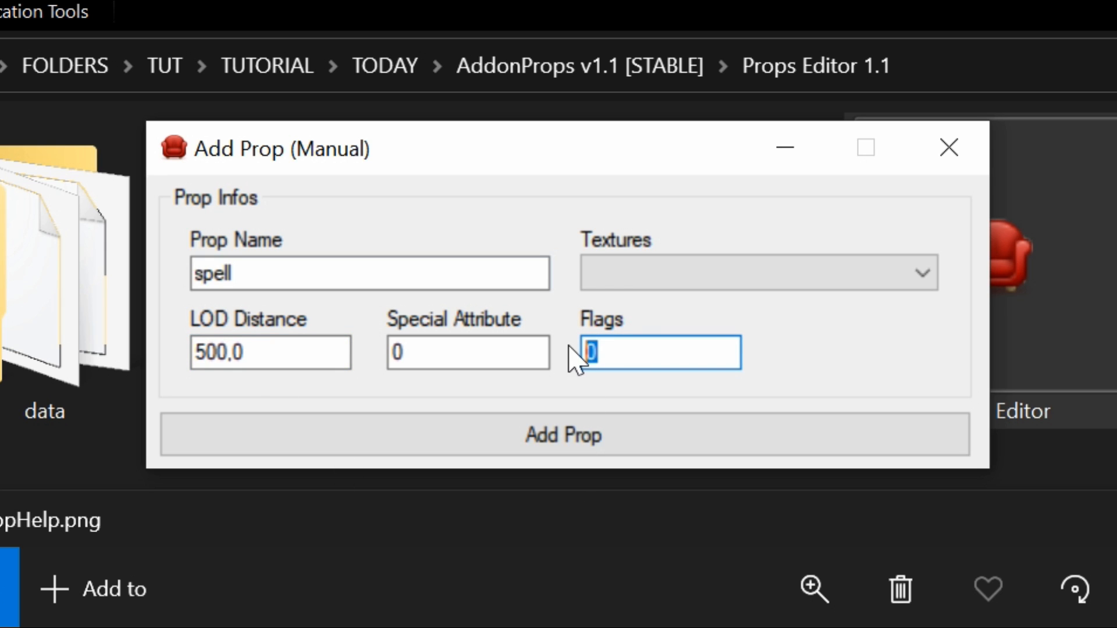
type("32")
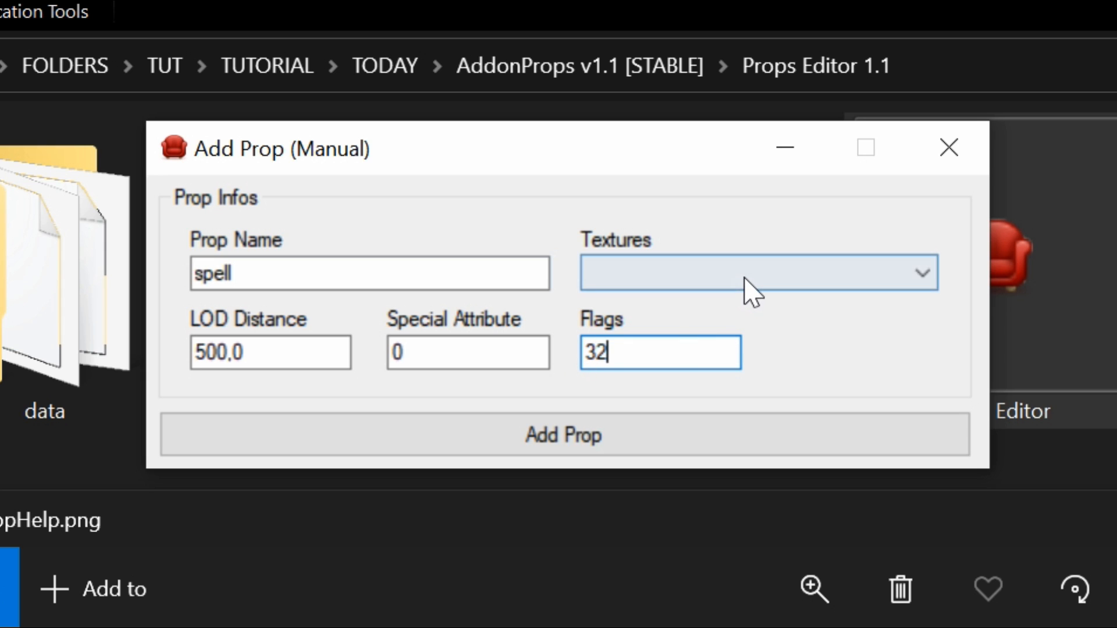
left_click(745, 277)
left_click(695, 306)
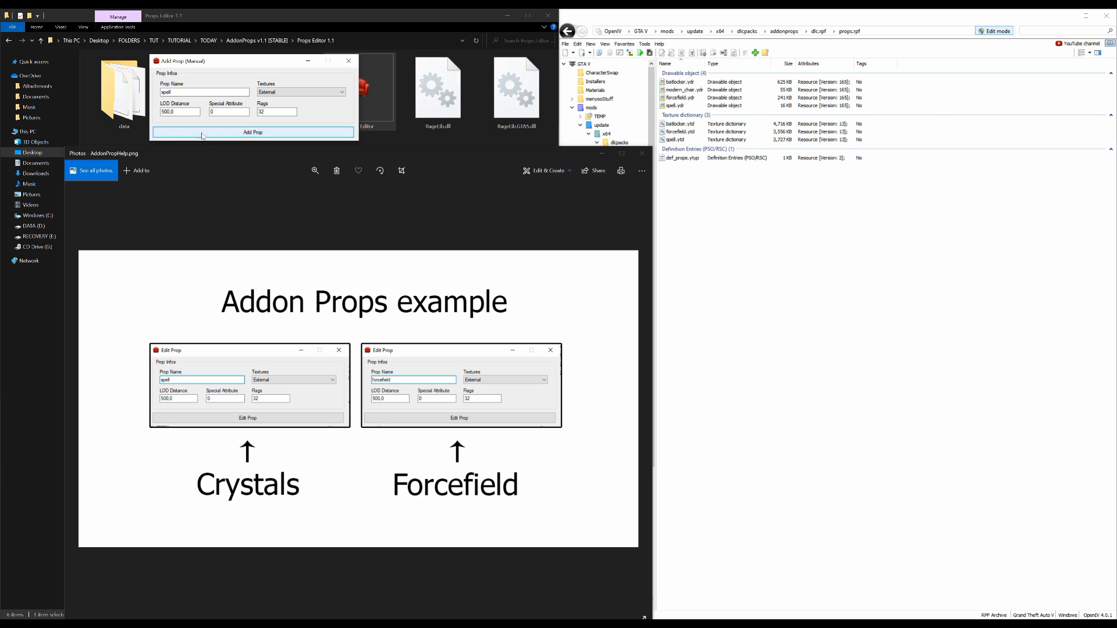
left_click(253, 133)
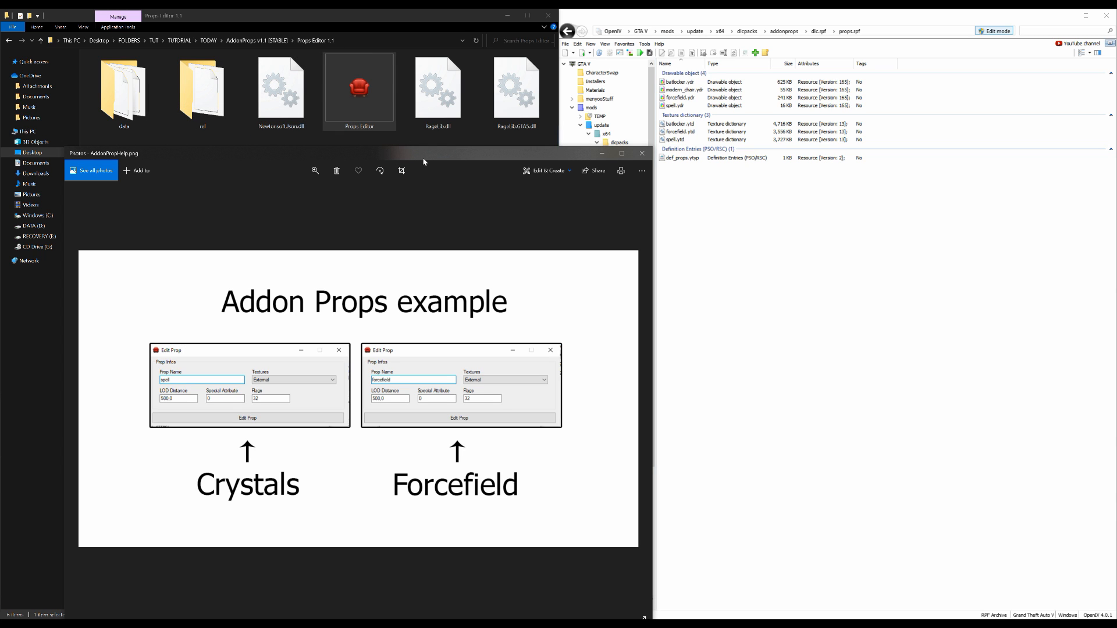
Start adding another prop manually and arrange its window above the AddonPropHelp image
left_click_drag(435, 157, 599, 392)
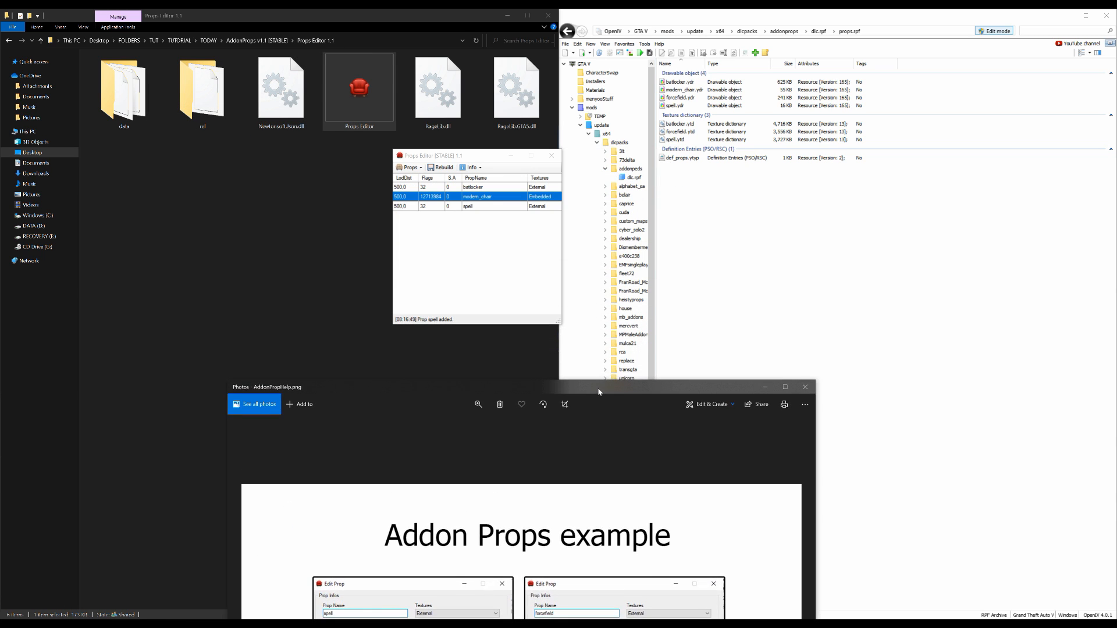
left_click(481, 208)
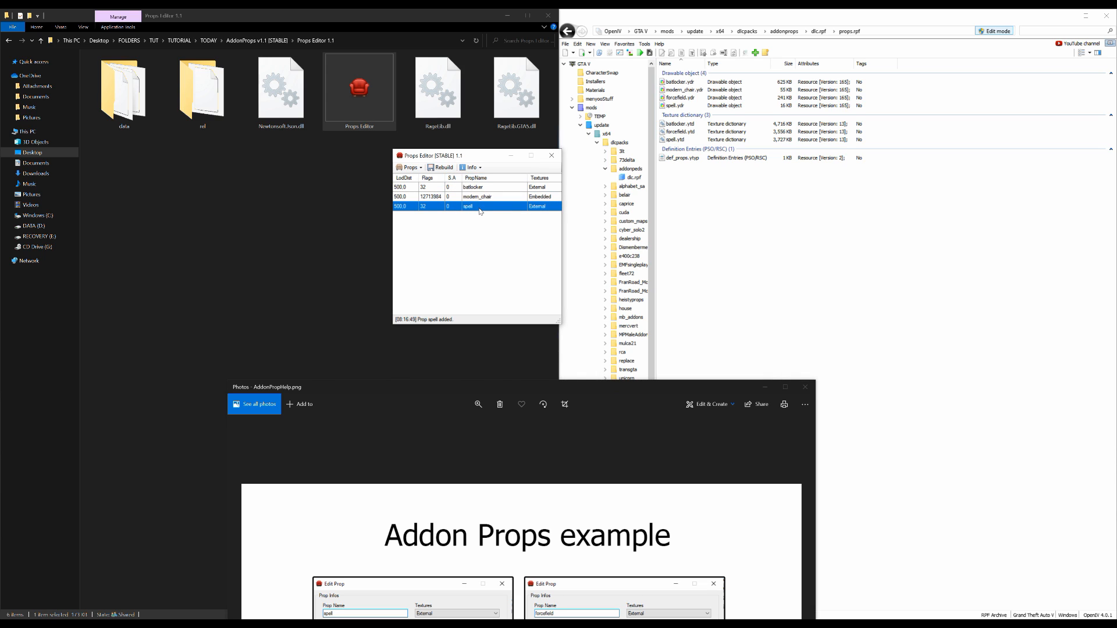
left_click(421, 170)
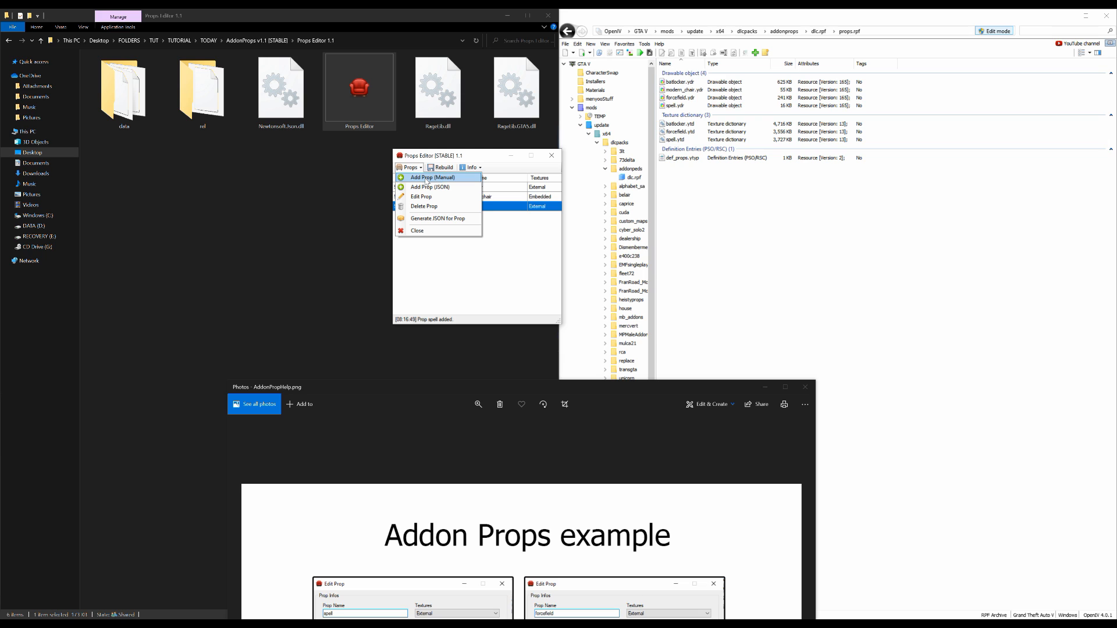
left_click(453, 181)
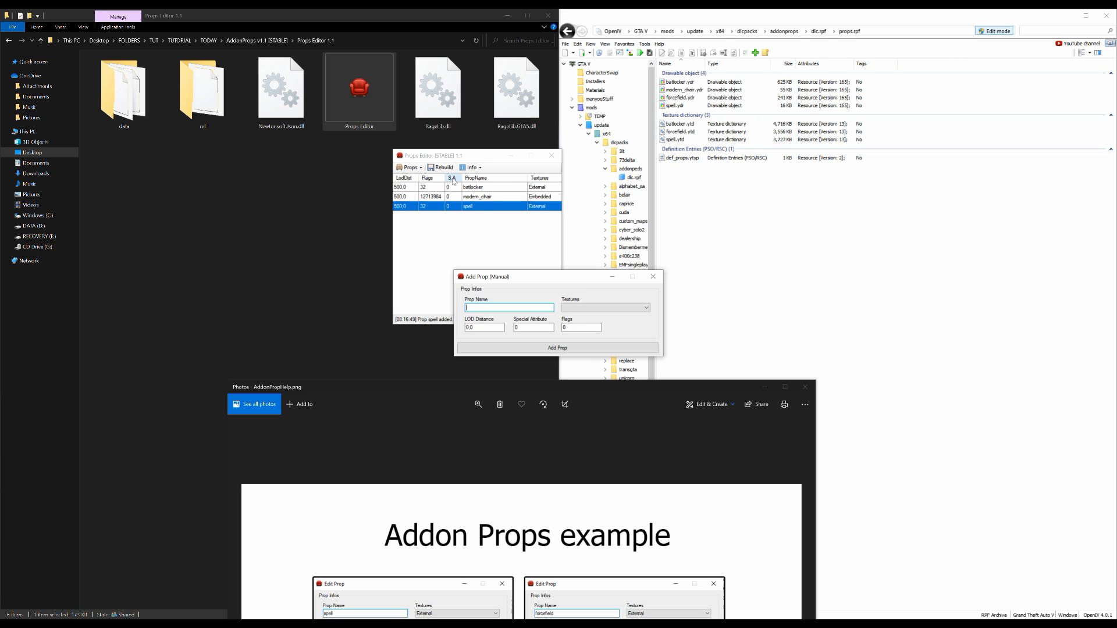
left_click_drag(568, 276, 365, 41)
left_click_drag(515, 387, 344, 135)
left_click_drag(327, 44, 445, 46)
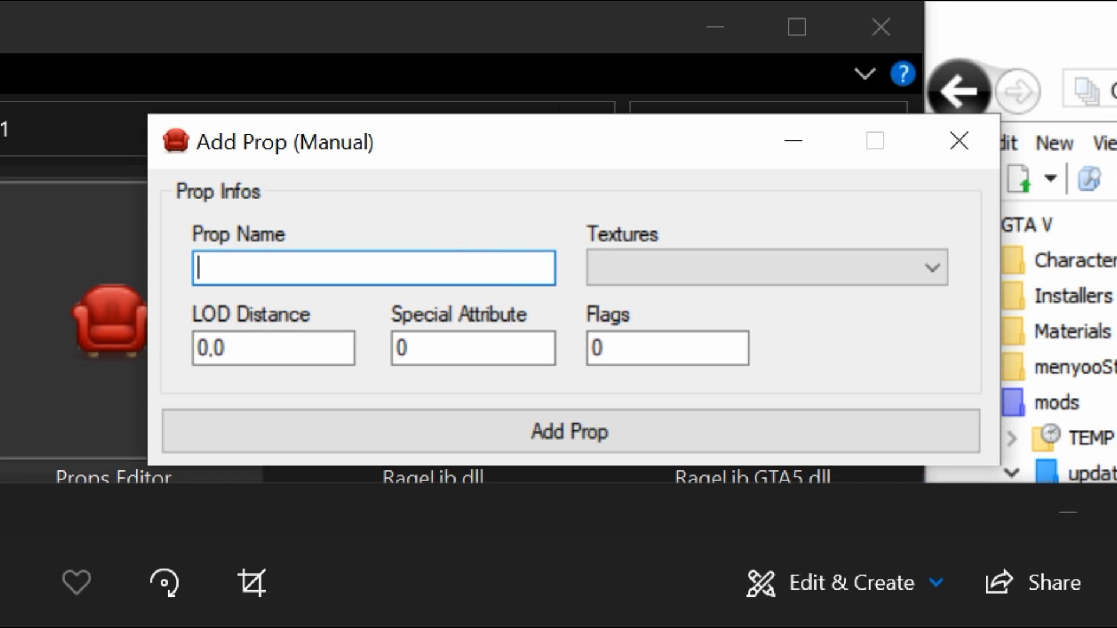
Add the prop forcefield with LOD distance 500, flags 32 and External textures
type("forcefield")
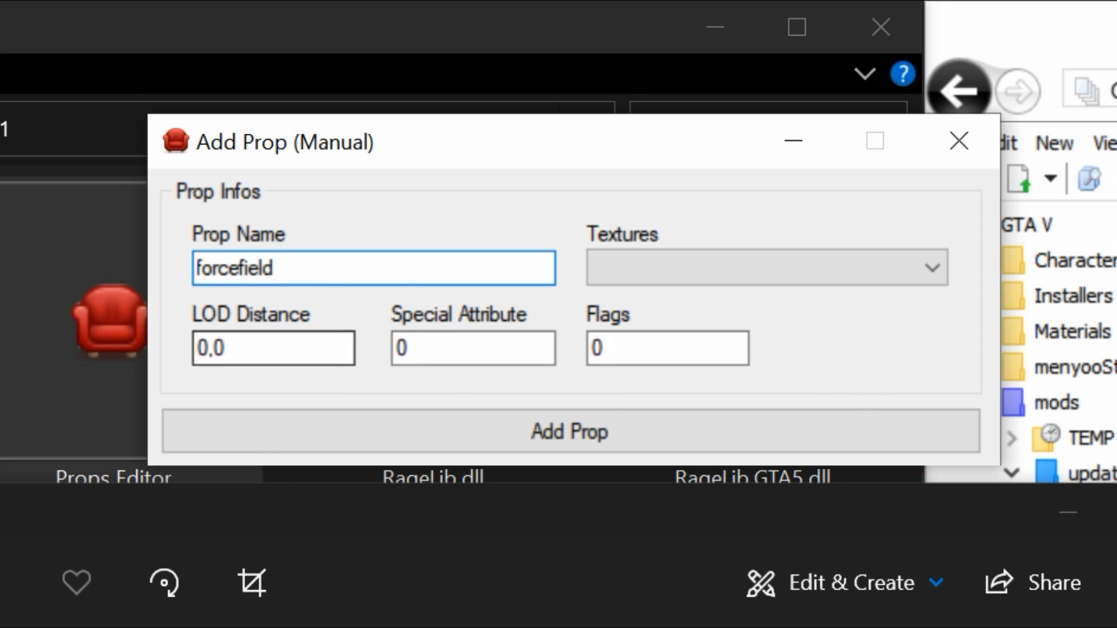
key("Tab")
type("500")
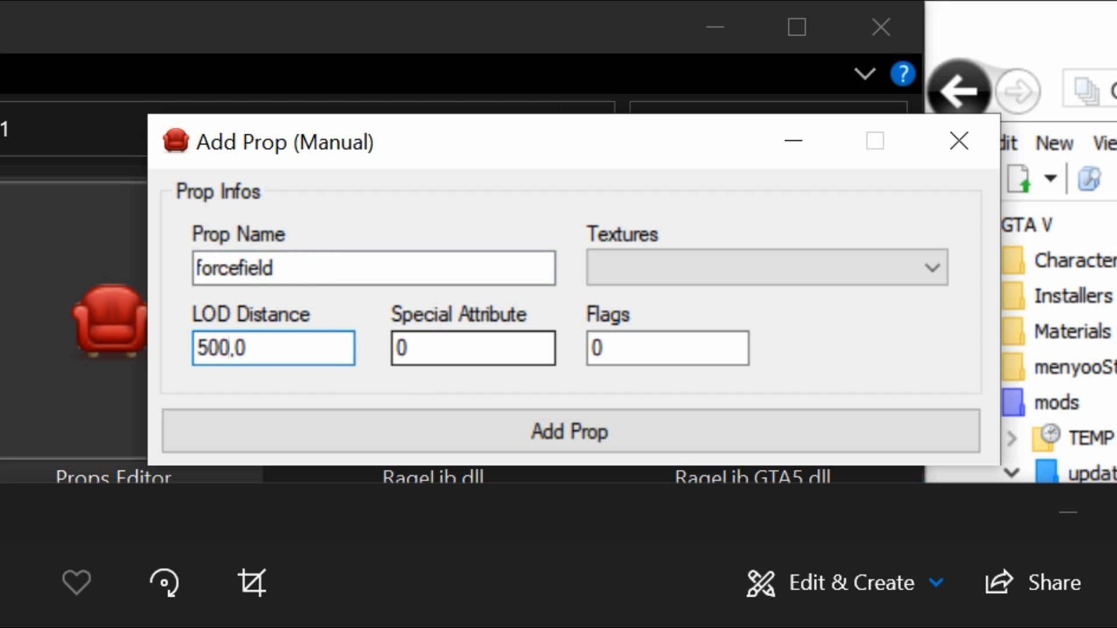
left_click_drag(634, 349, 590, 350)
type("32")
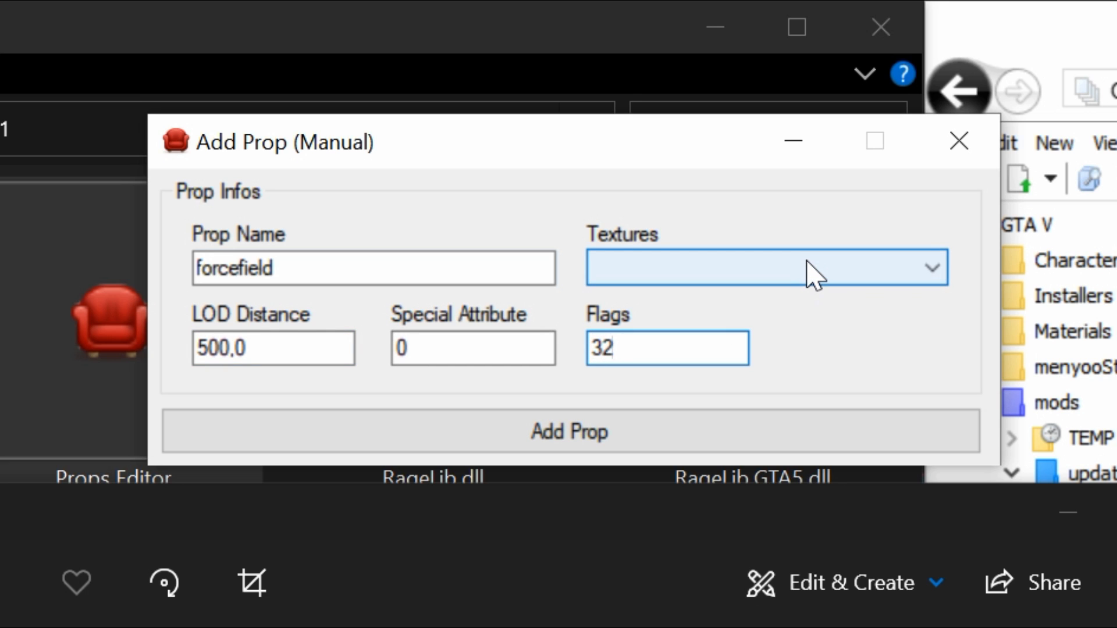
left_click(809, 271)
left_click(599, 298)
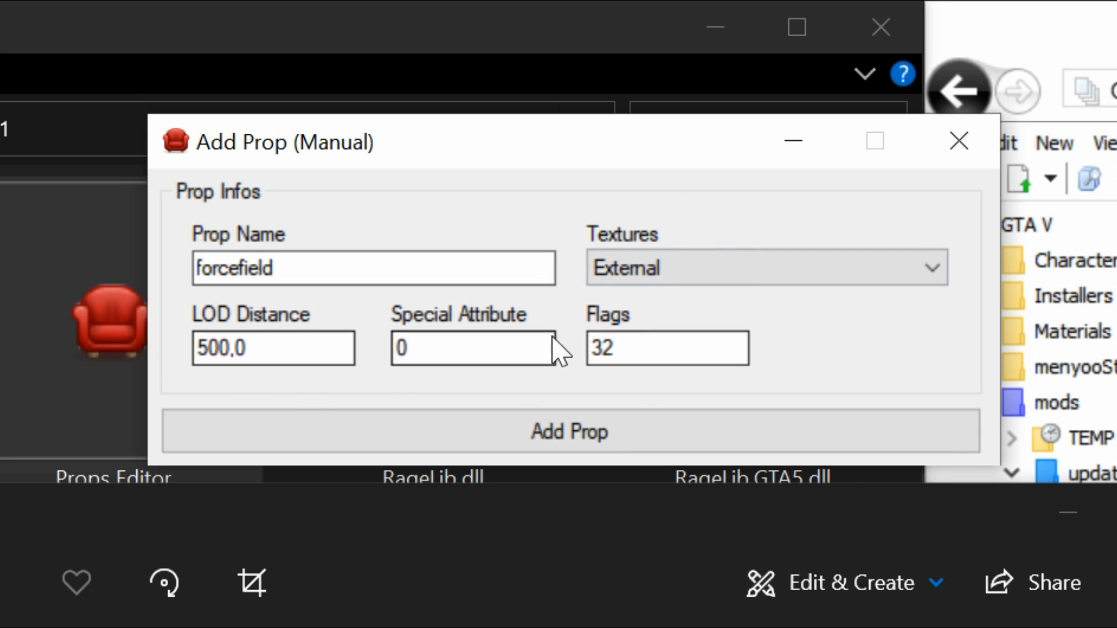
left_click(596, 448)
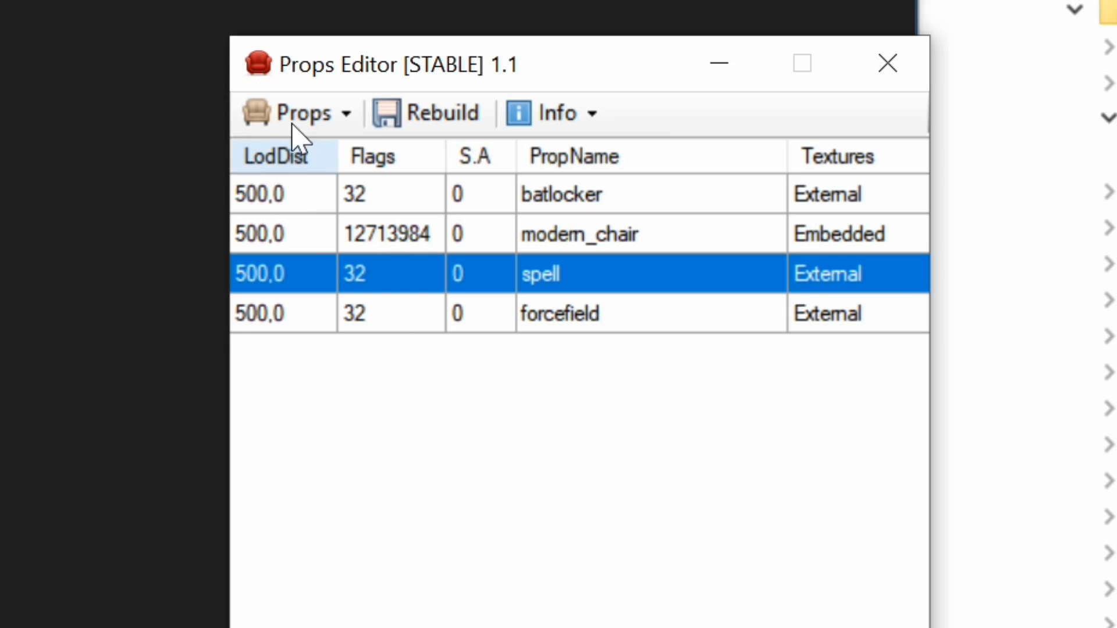
Check the spell and forcefield entries in the prop list and rebuild the props definition file
left_click(591, 317)
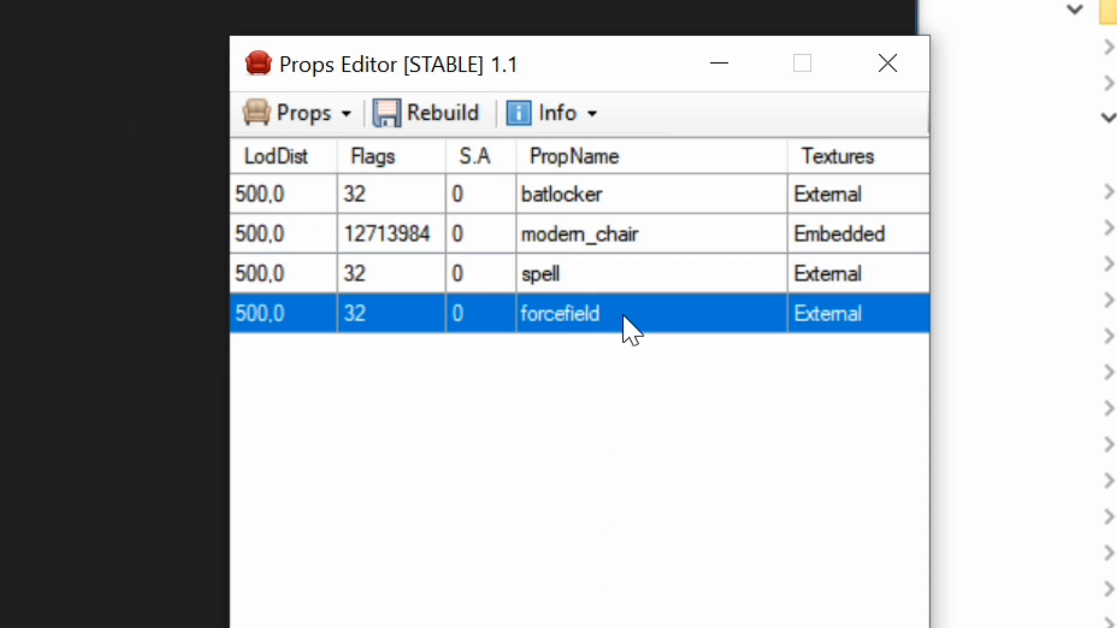
left_click(560, 279)
left_click(578, 328)
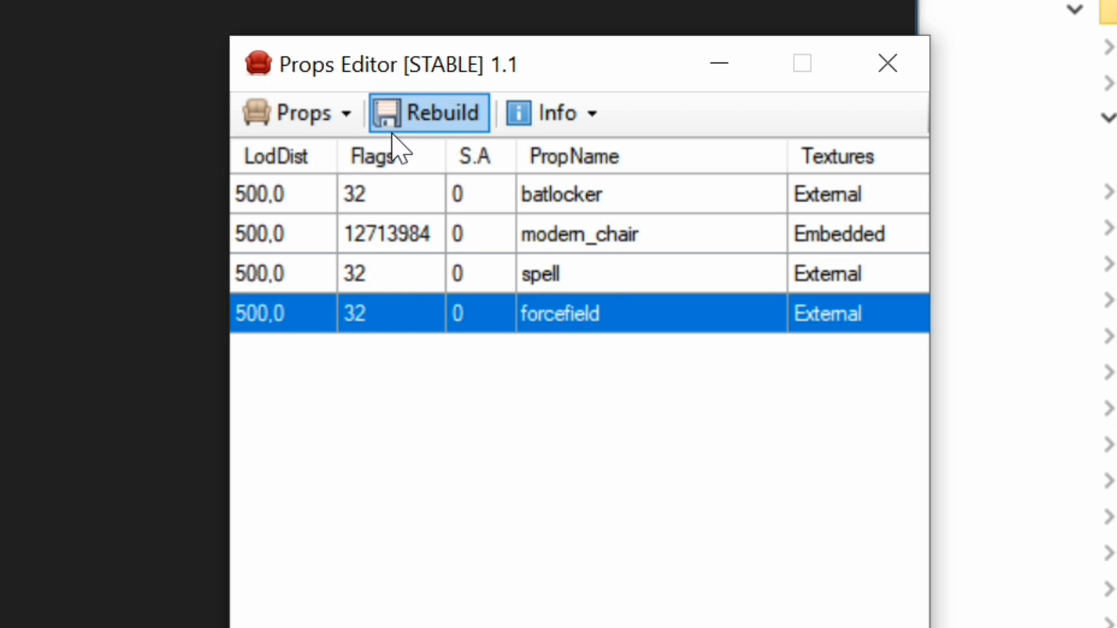
left_click(440, 116)
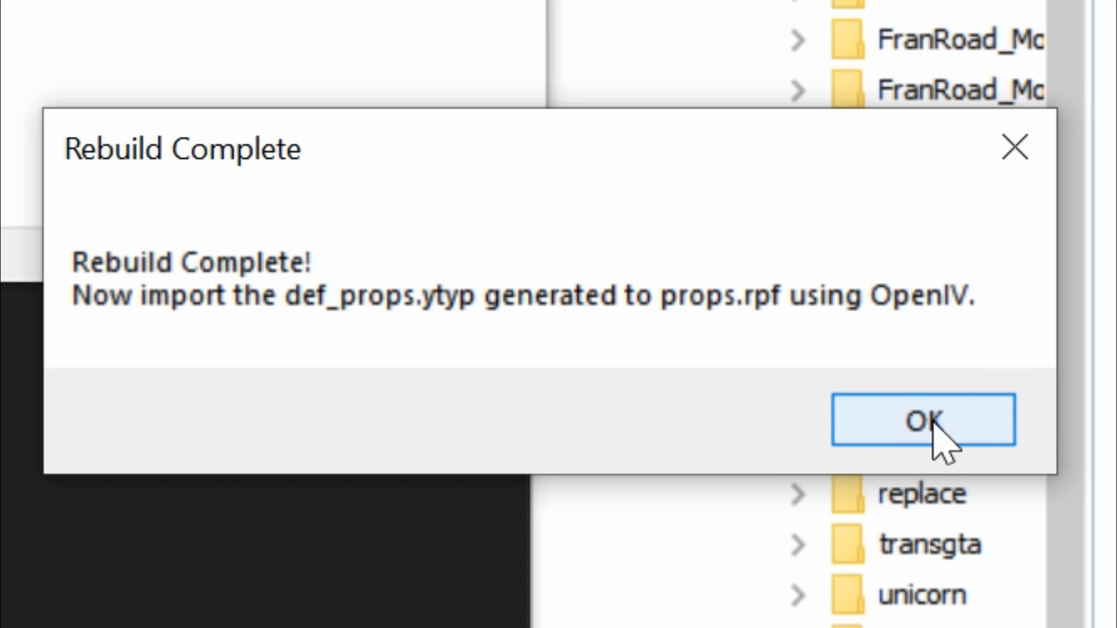
left_click(913, 411)
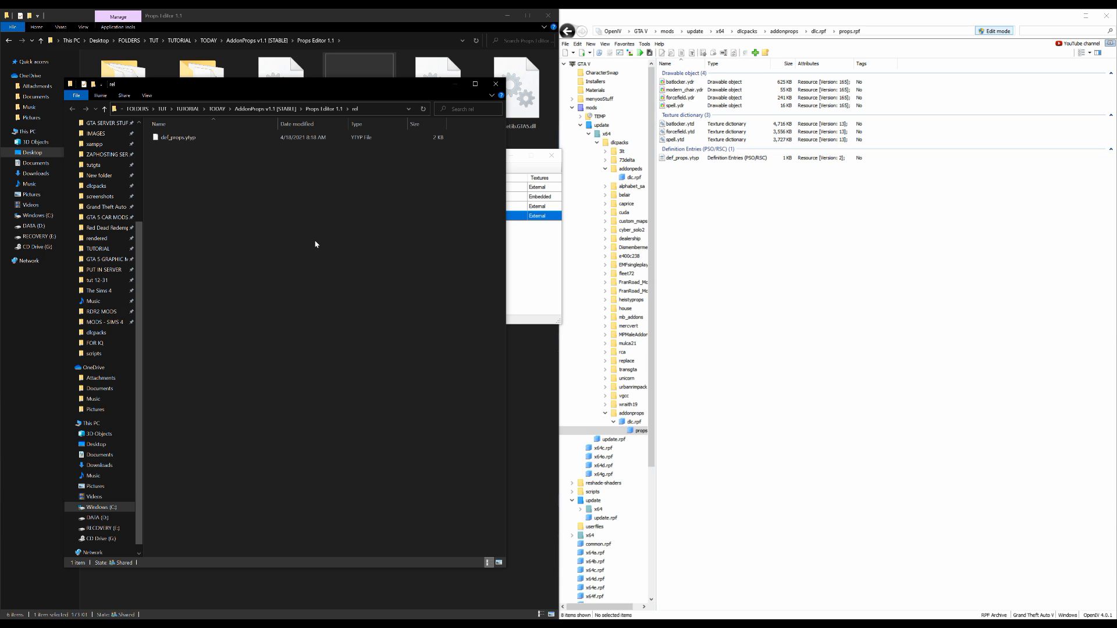
Locate the generated def_props.ytyp in the rel folder of Props Editor 1.1, then return to the parent folder
left_click(177, 142)
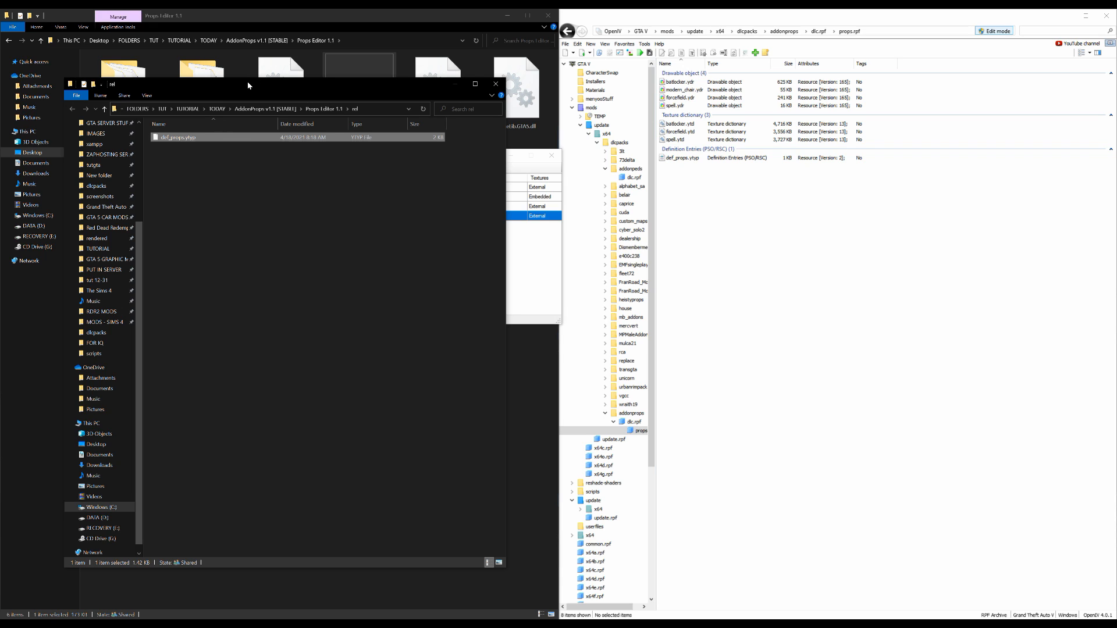
left_click_drag(282, 85, 855, 93)
left_click_drag(480, 156, 699, 226)
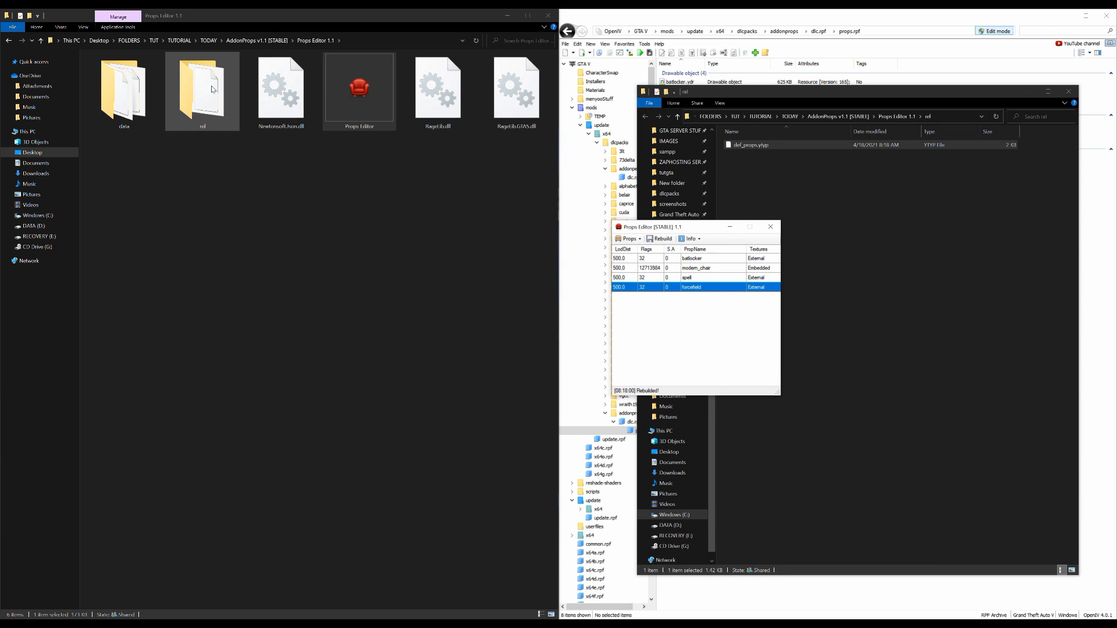
left_click(212, 103)
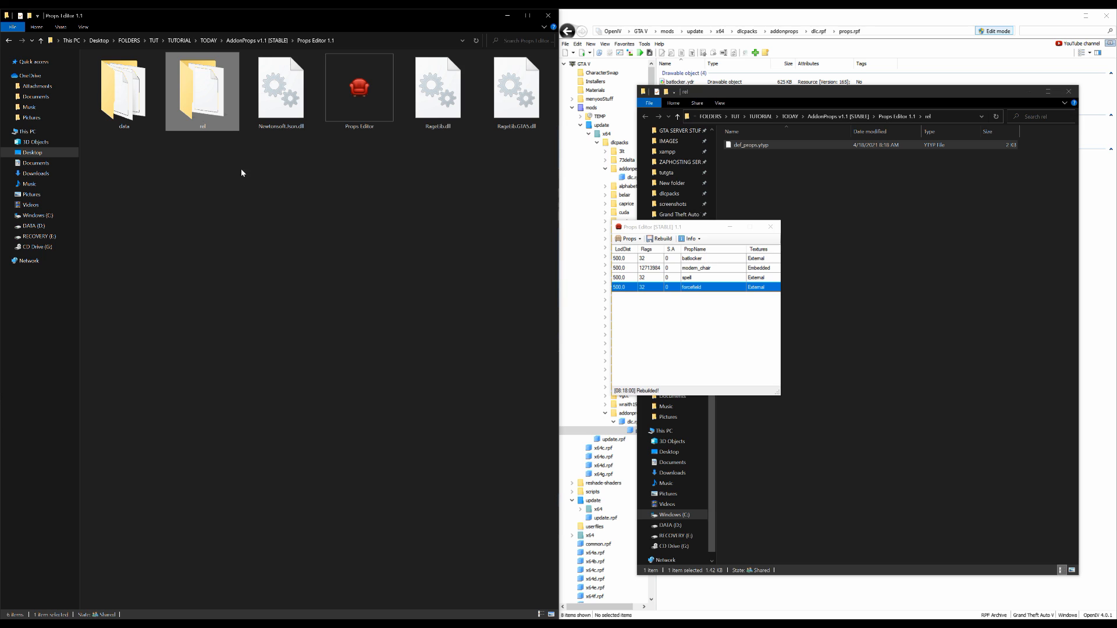
double_click(201, 91)
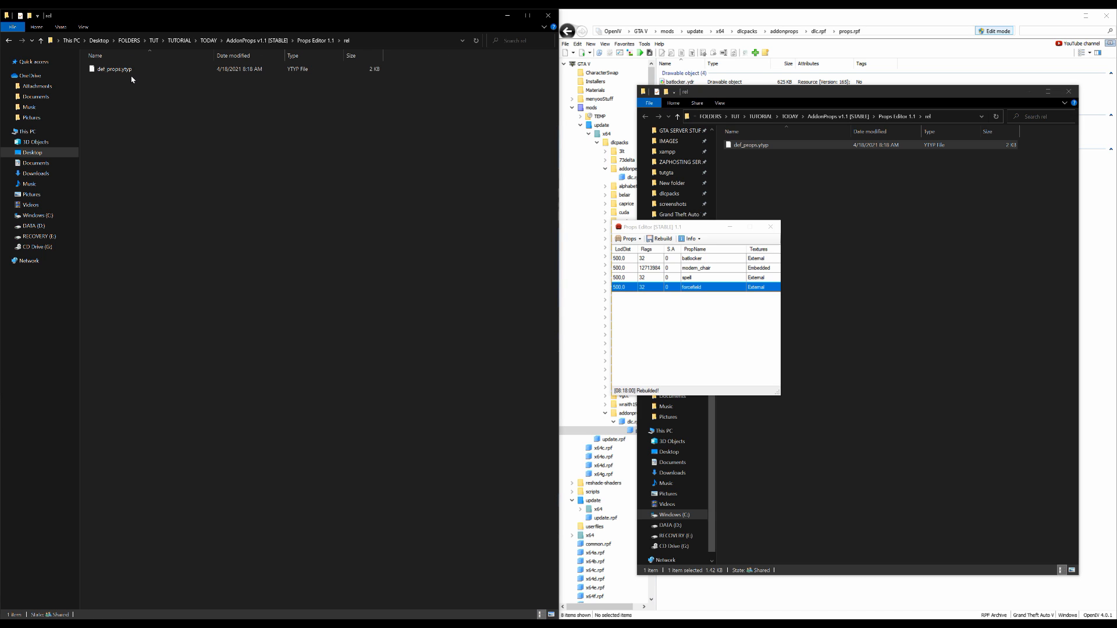
left_click(131, 70)
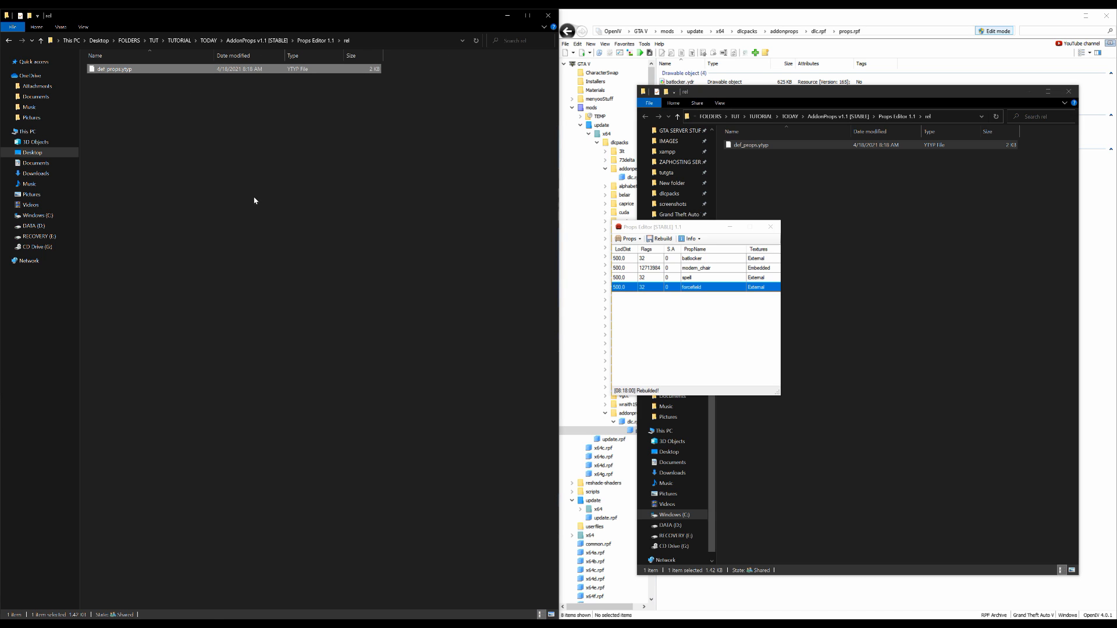
scroll(264, 213, "up", 5, "ctrl")
scroll(268, 220, "up", 1, "ctrl")
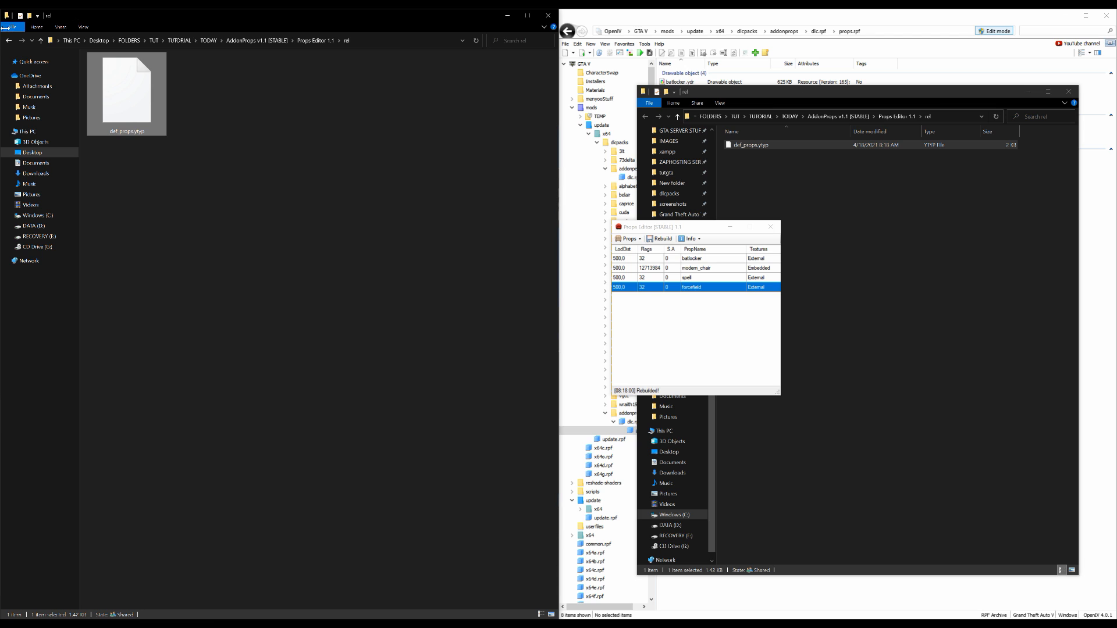
key("alt+Up")
Move the rel folder window back beside OpenIV and close Props Editor
left_click_drag(753, 92, 173, 58)
left_click_drag(695, 225, 344, 177)
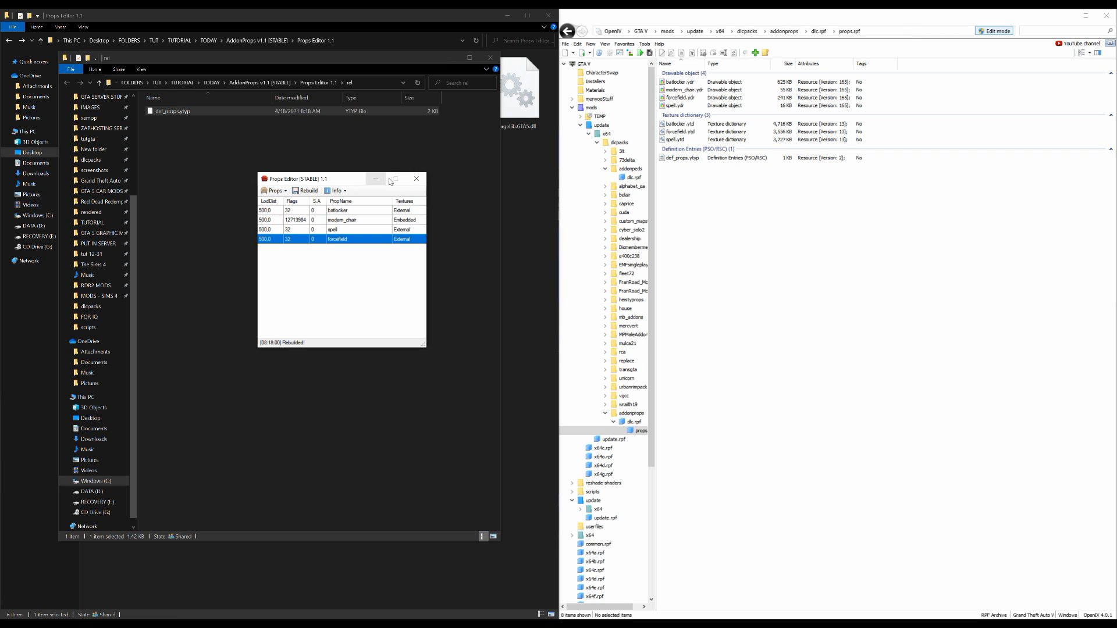
left_click(419, 181)
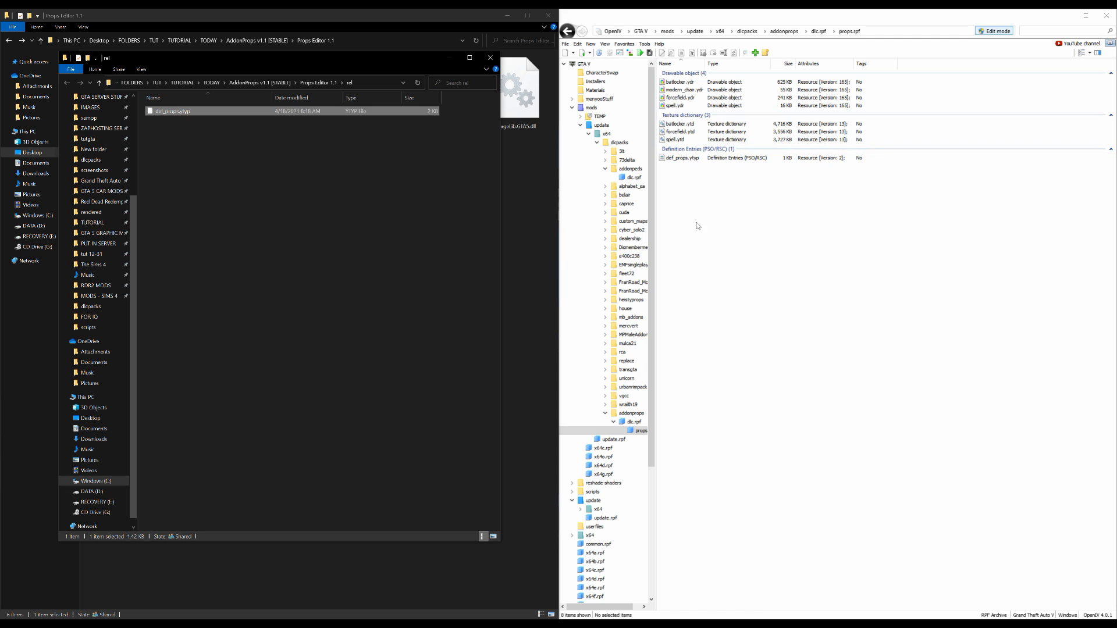
Import the rebuilt def_props.ytyp from the rel folder into props.rpf, replacing the existing file, and close the rel folder window
left_click(849, 276)
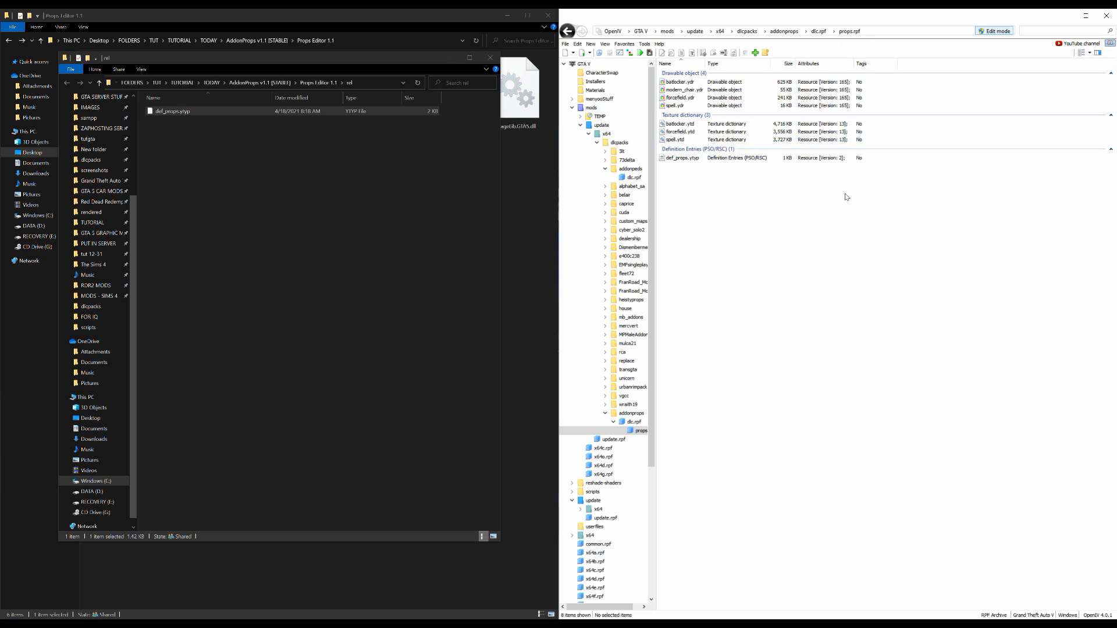
left_click(662, 158)
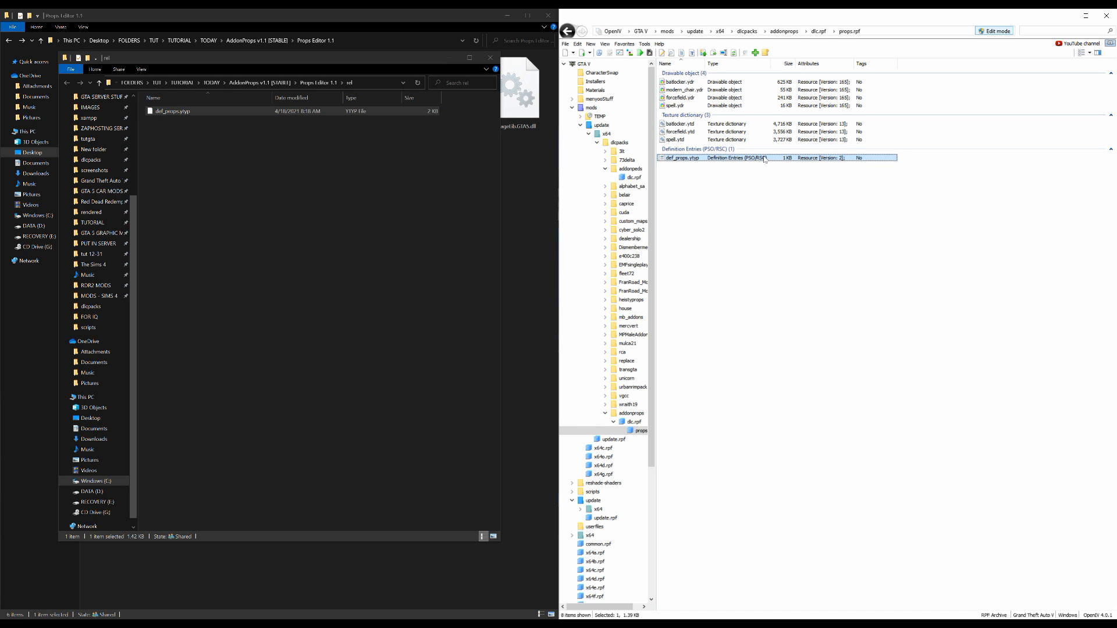
left_click(214, 57)
left_click_drag(191, 113, 812, 198)
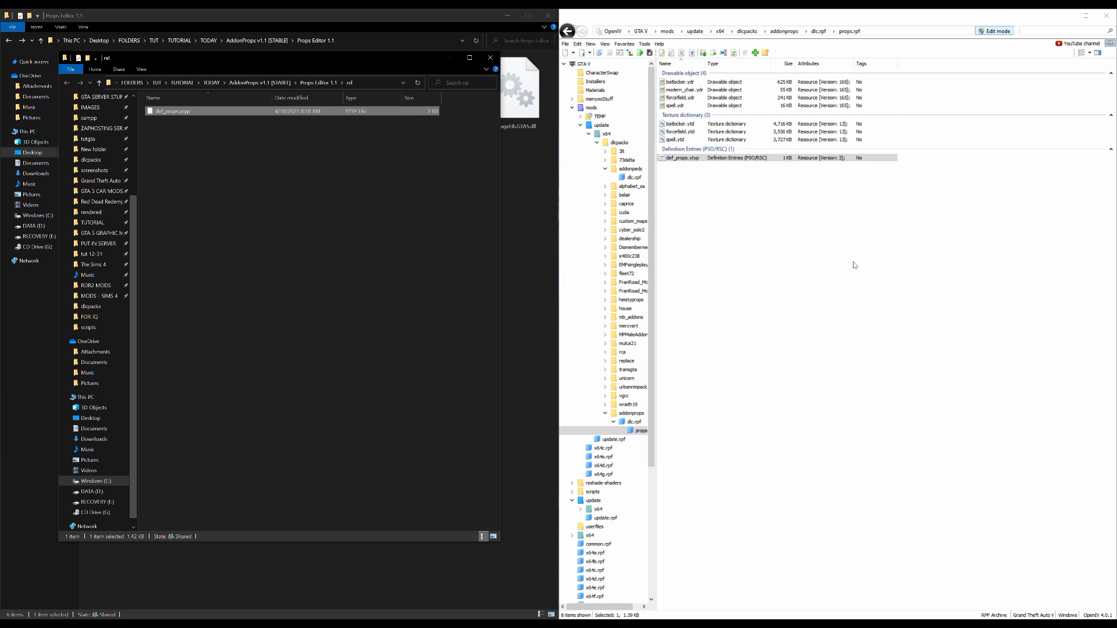
left_click(494, 61)
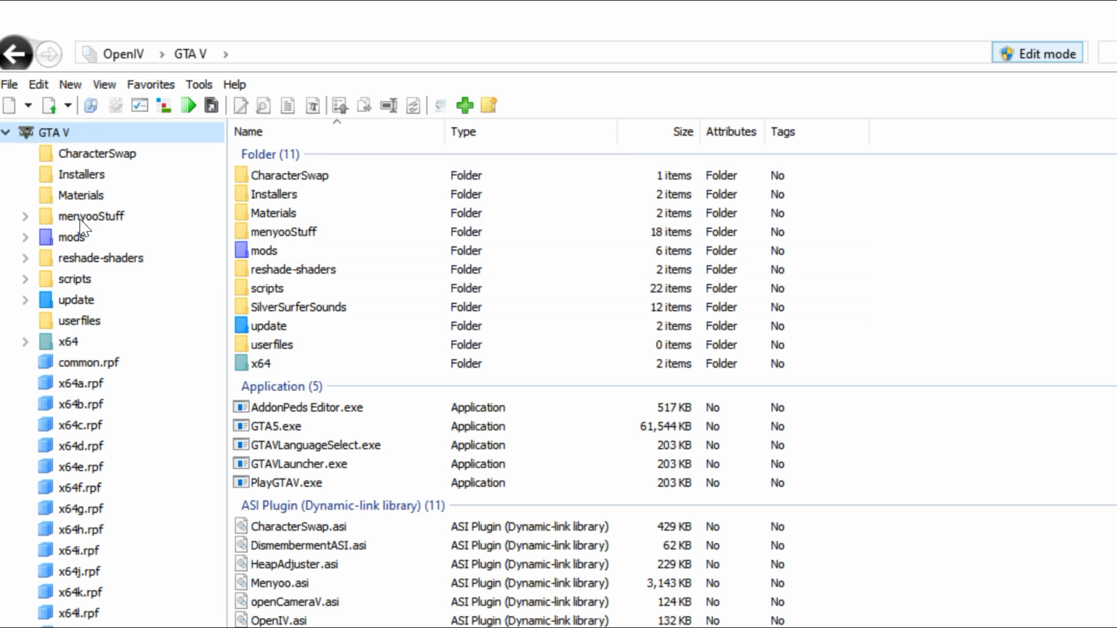
Open update.rpf from the update folder and switch to its copy in the mods folder
left_click(86, 303)
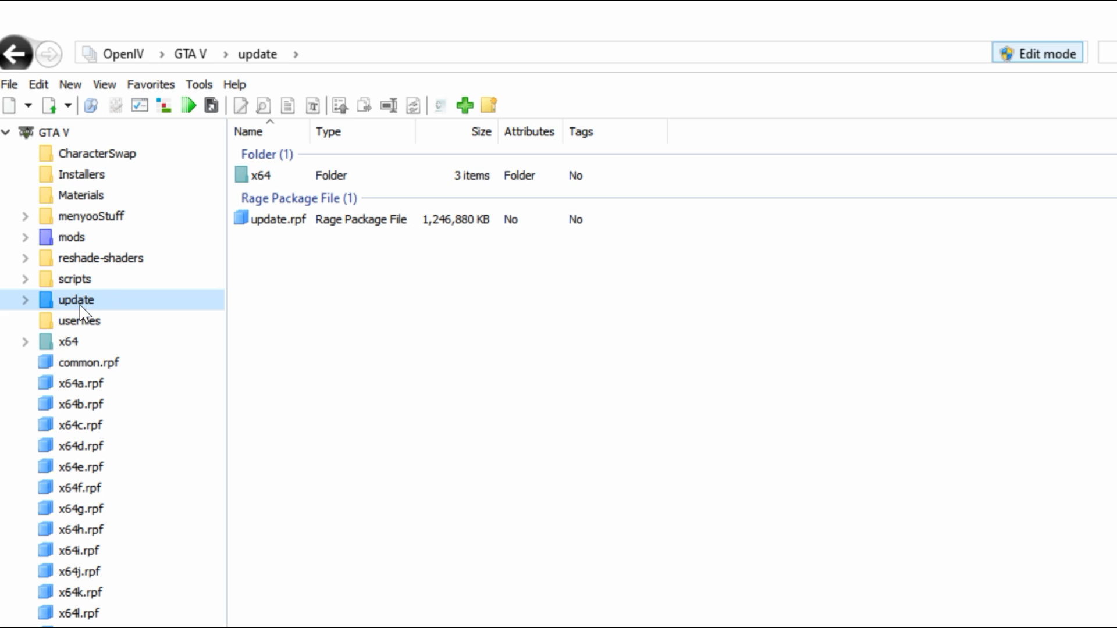
left_click(281, 220)
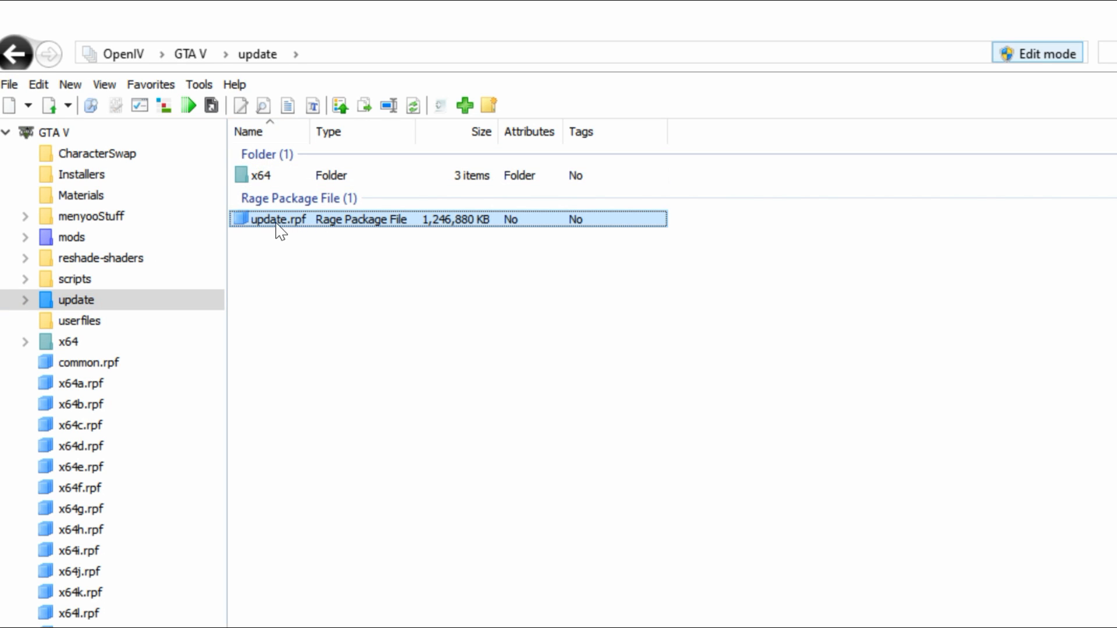
double_click(298, 224)
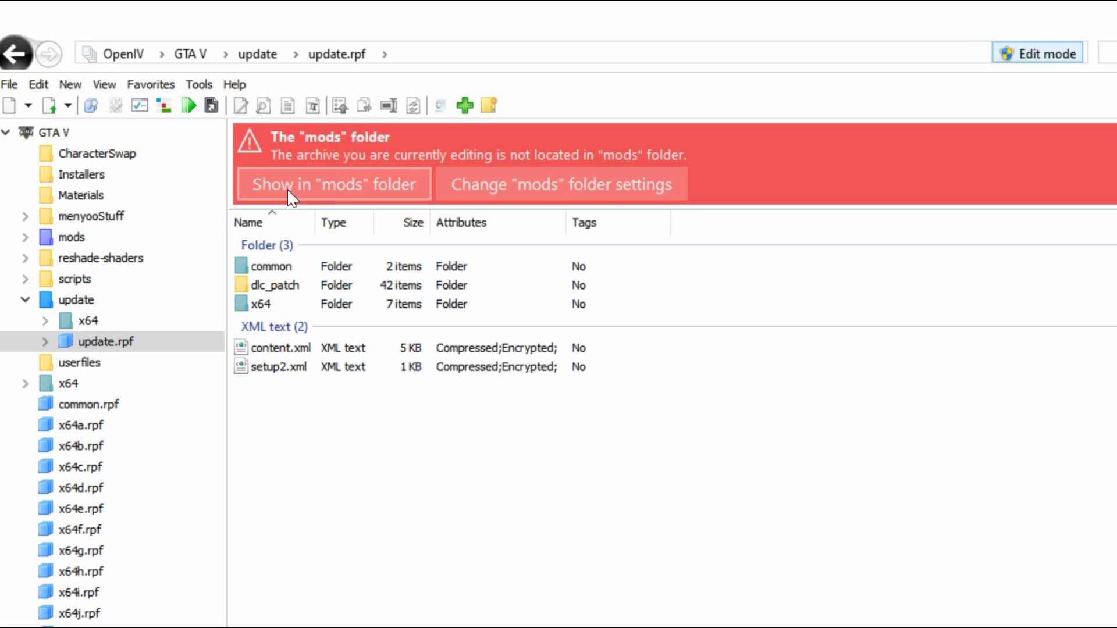
left_click(320, 190)
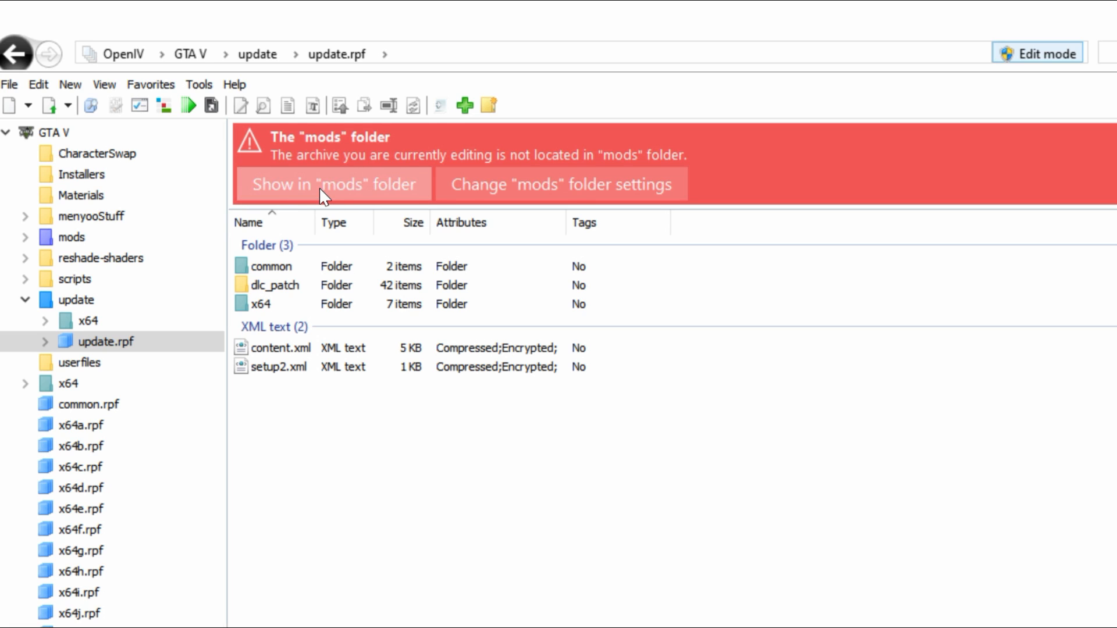
left_click(289, 178)
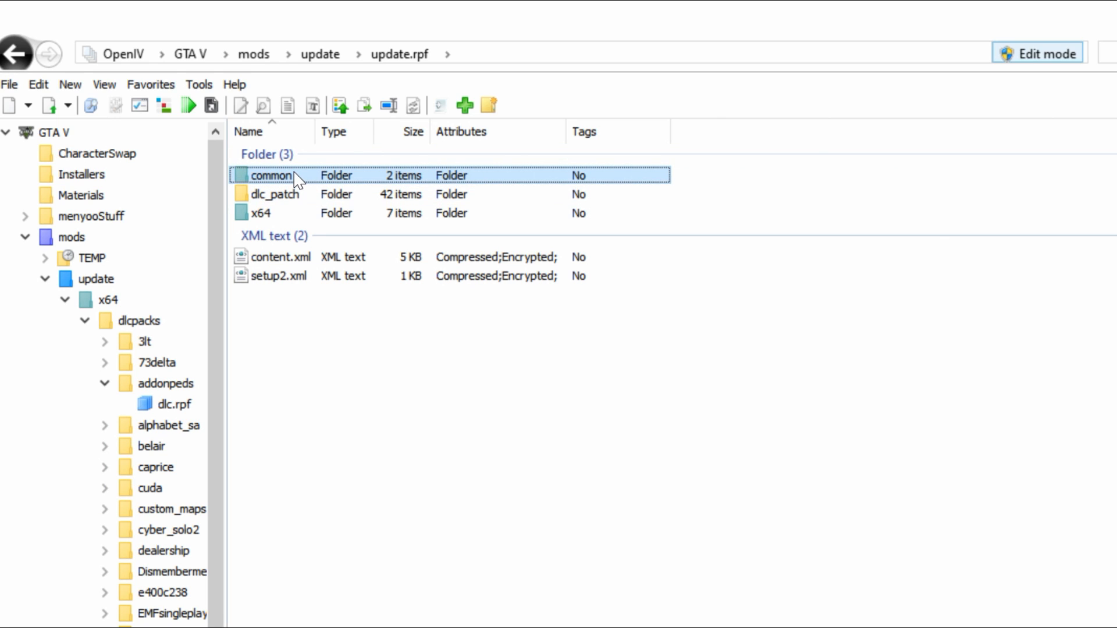
Go to common/data in update.rpf and open dlclist.xml for editing
double_click(295, 176)
left_click(292, 177)
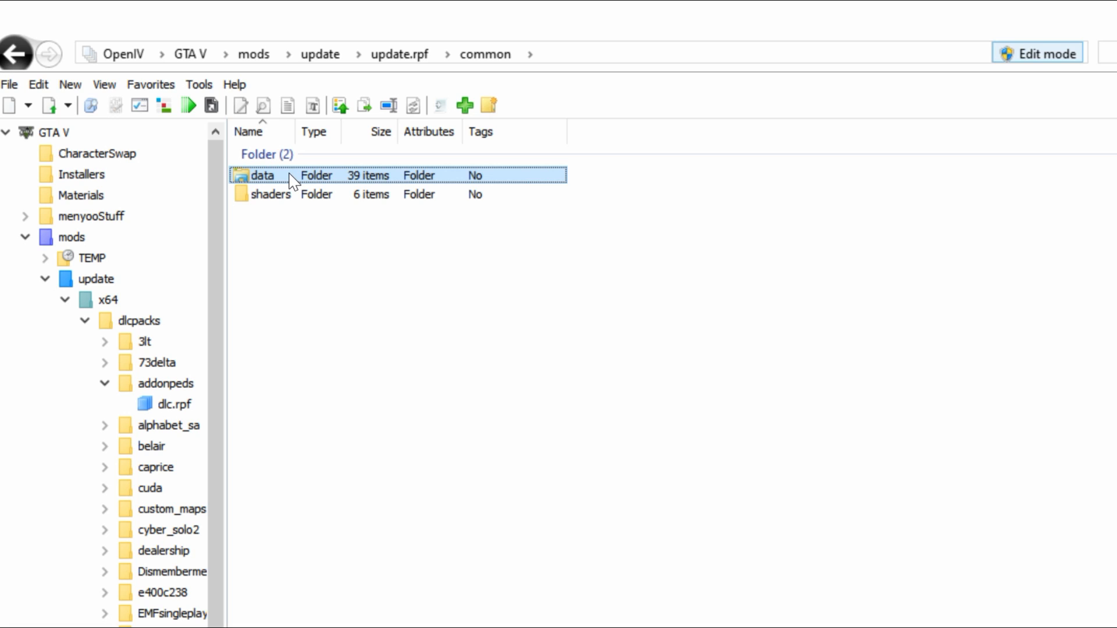
double_click(292, 177)
left_click(251, 321)
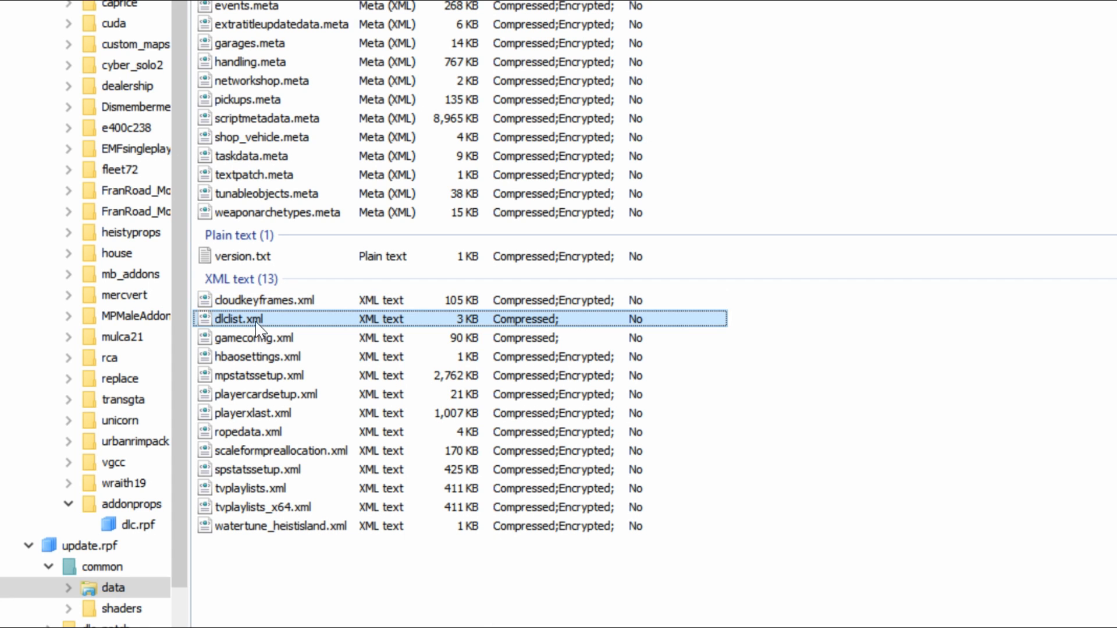
right_click(273, 320)
left_click(334, 357)
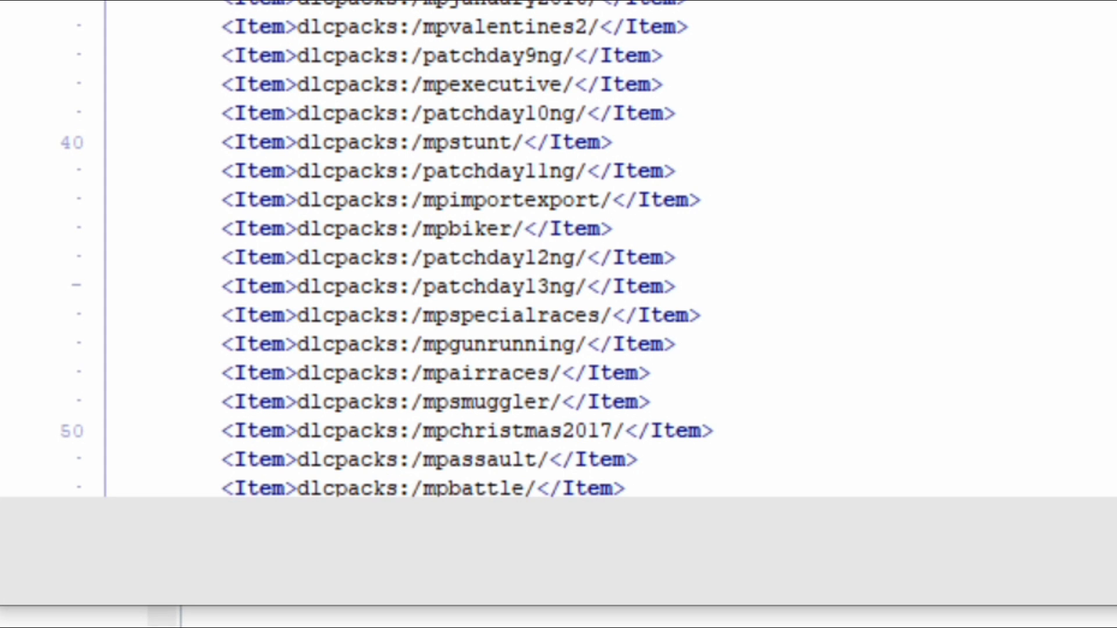
Duplicate the final cyber_solo2 Item line of dlclist.xml onto a new line directly below it
scroll(408, 244, "down", 10)
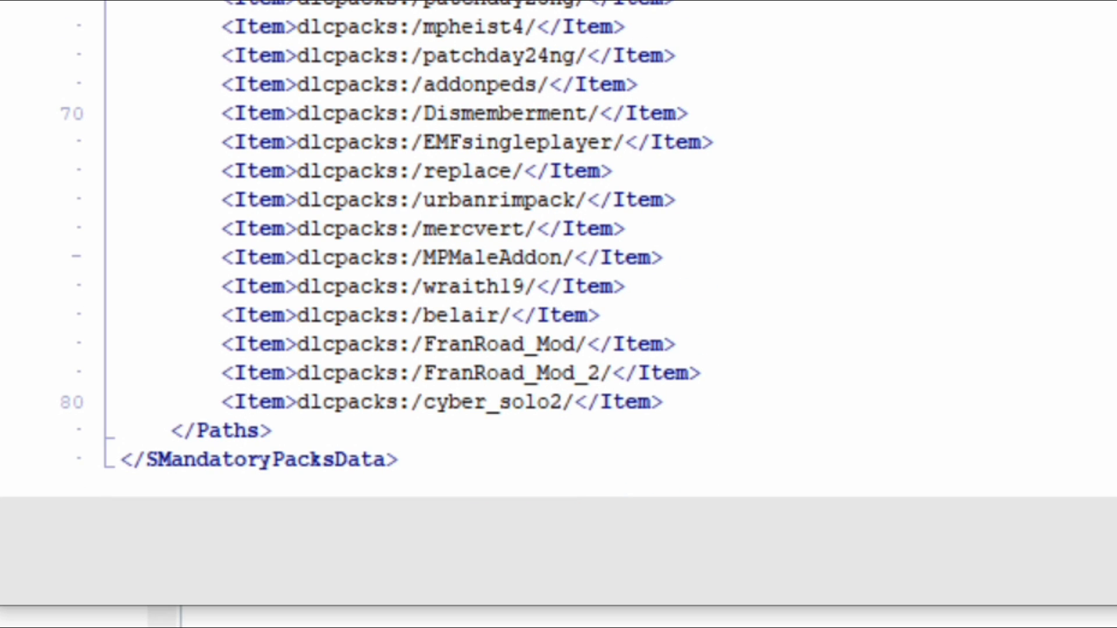
left_click_drag(664, 402, 234, 405)
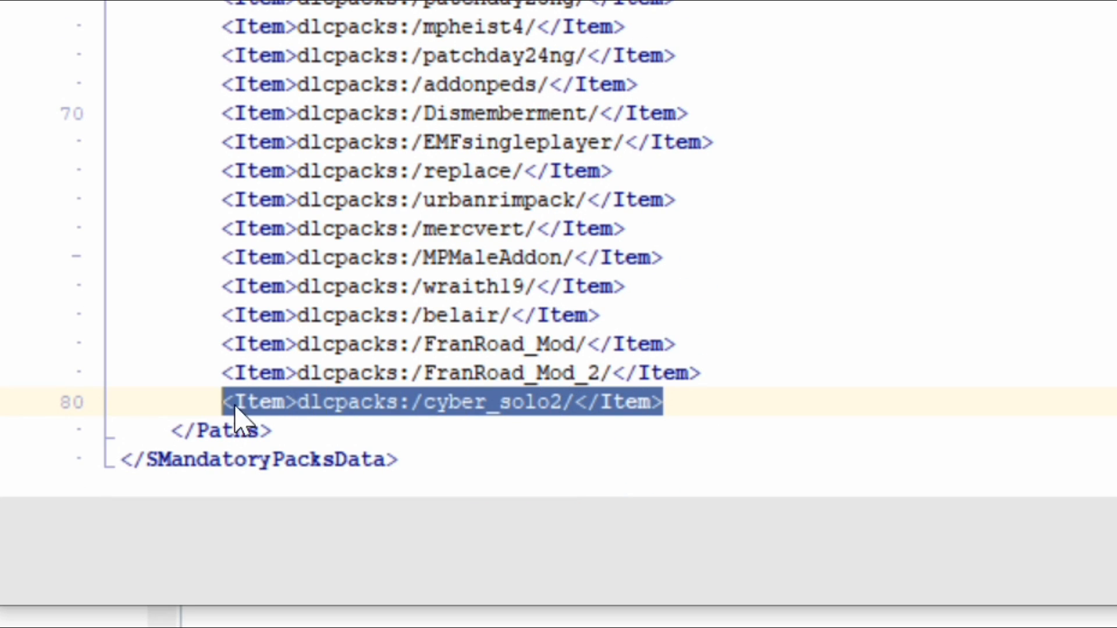
right_click(416, 419)
left_click(516, 474)
key("End")
key("Return")
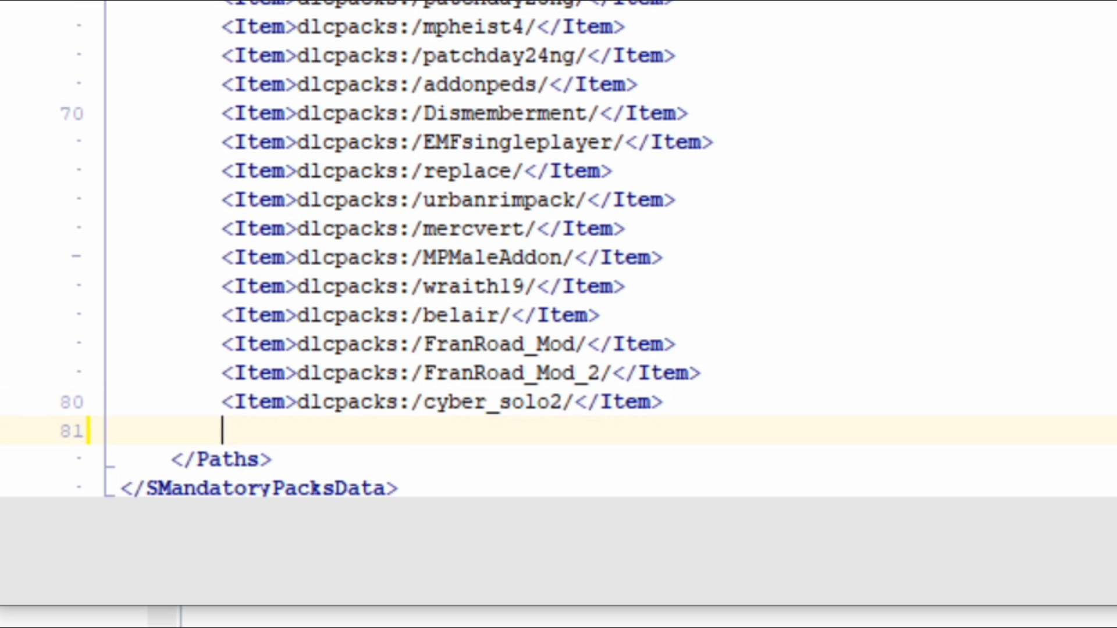
right_click(320, 434)
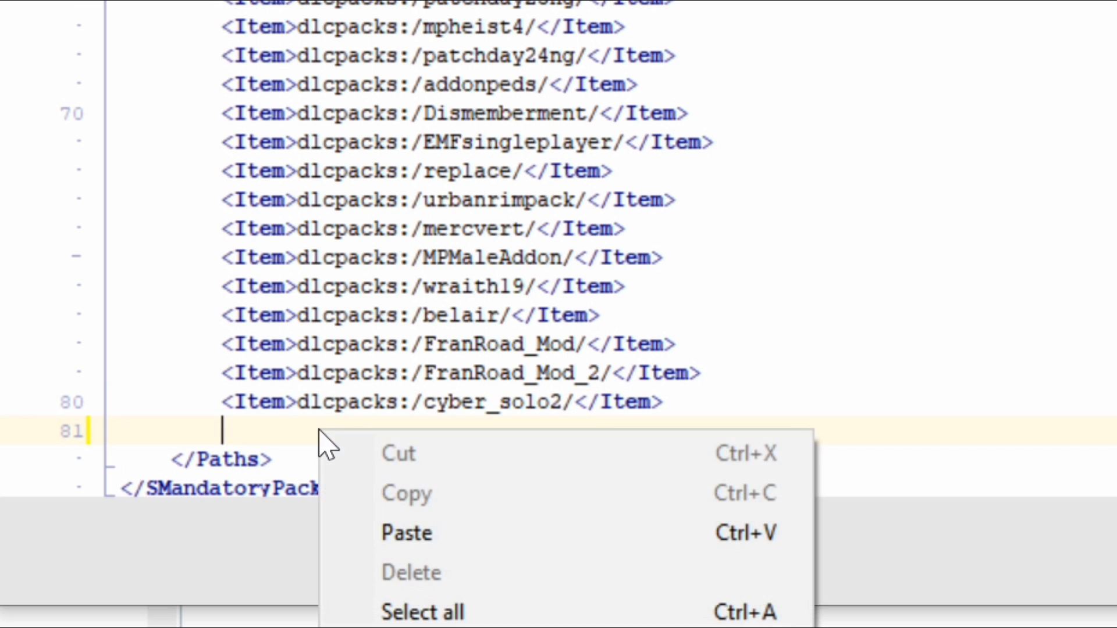
left_click(429, 531)
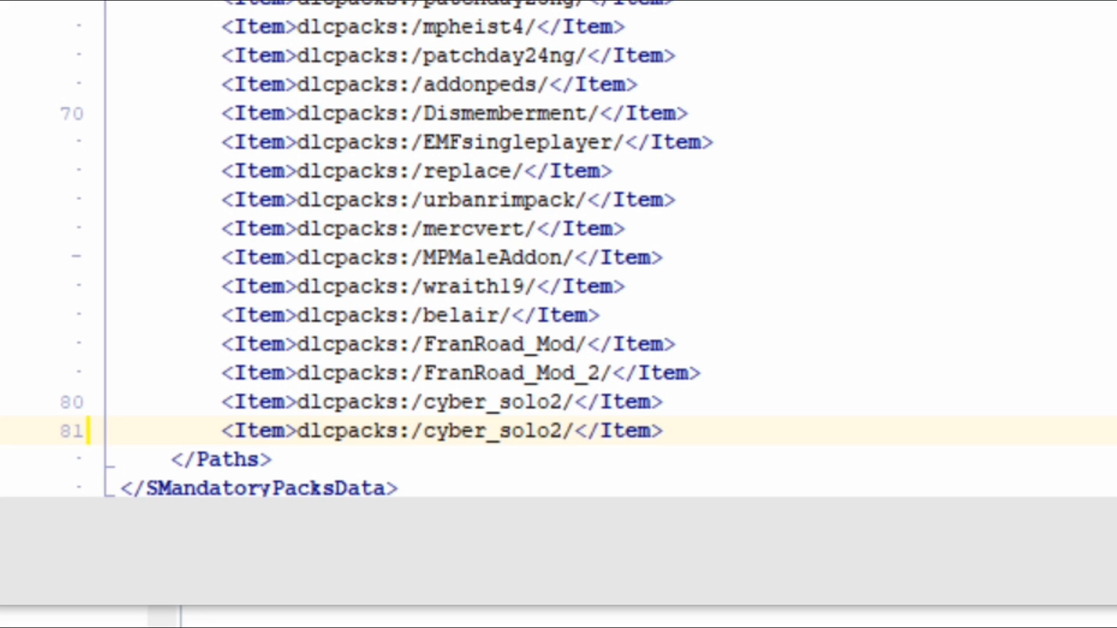
Change the pack name in the duplicated line to addonprops, save dlclist.xml and close all archives
left_click_drag(424, 431, 563, 432)
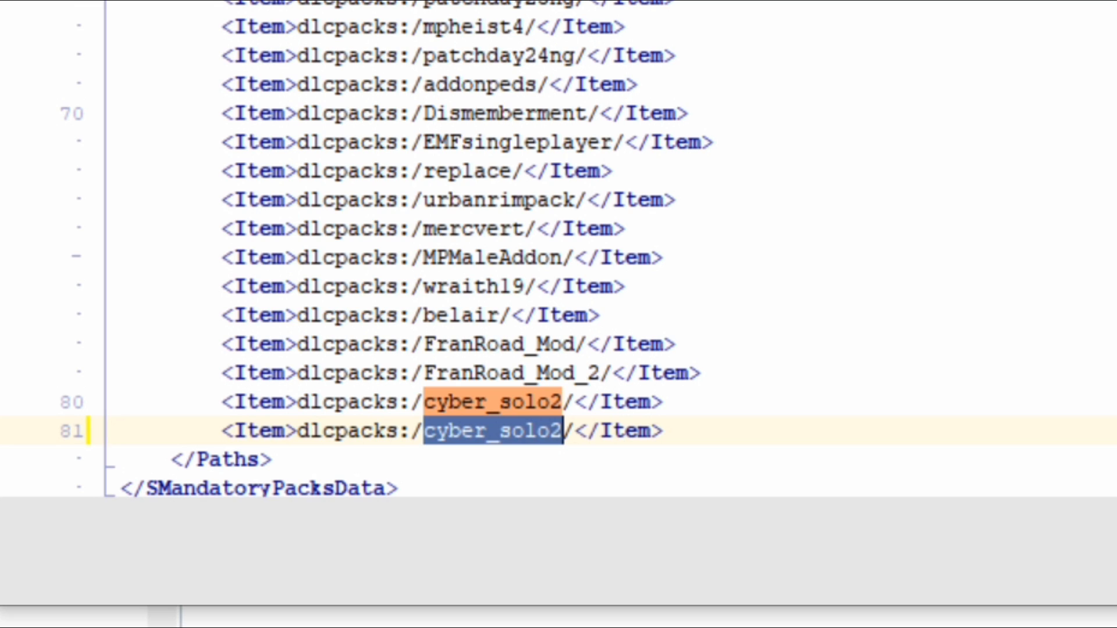
right_click(526, 440)
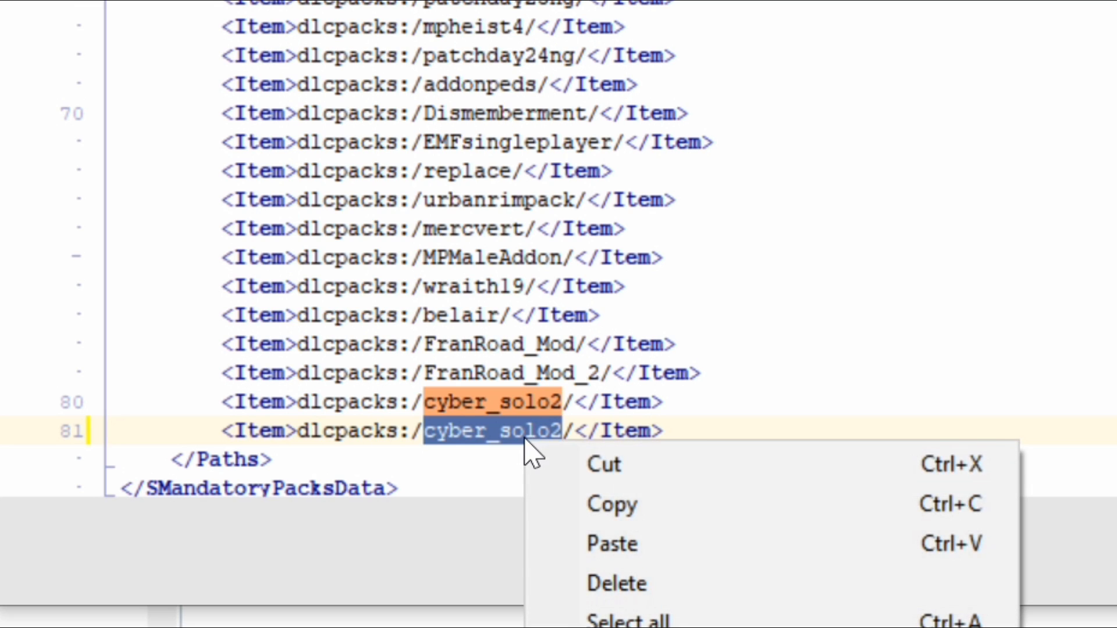
left_click(689, 553)
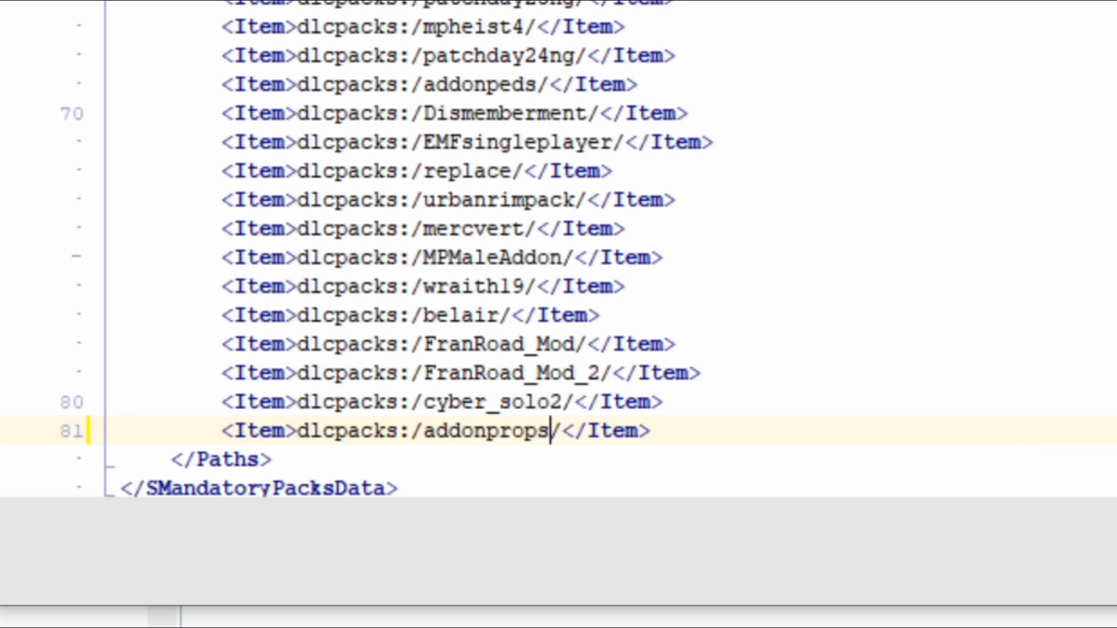
left_click_drag(221, 432, 652, 432)
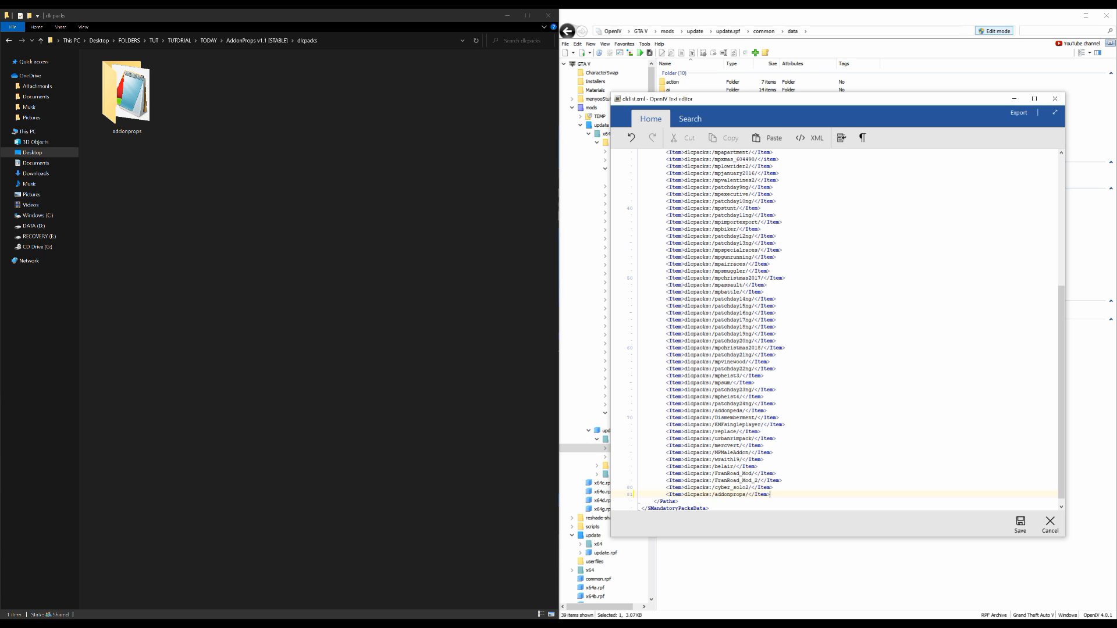
left_click(1022, 525)
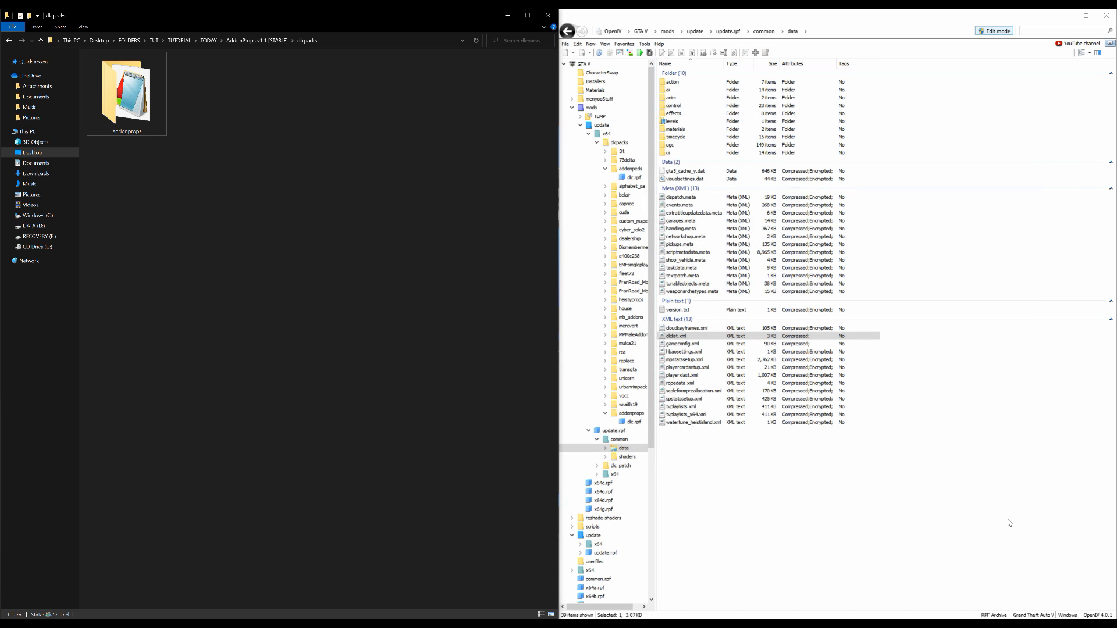
left_click(565, 44)
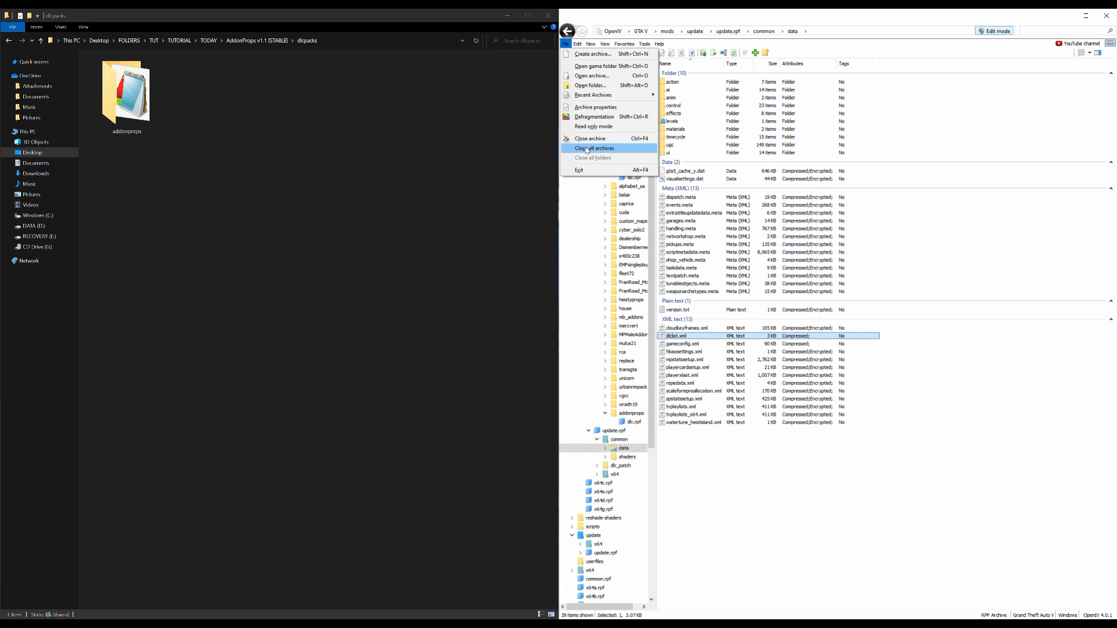
left_click(587, 148)
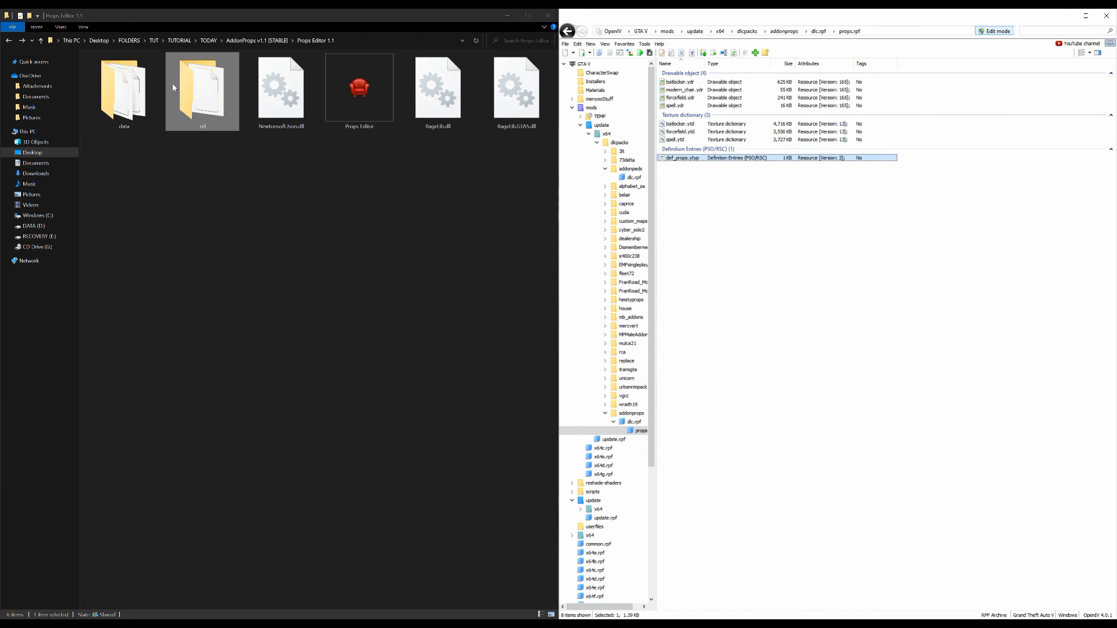
Return from the Props Editor 1.1 folder to the TODAY folder and close all archives in OpenIV
left_click(9, 41)
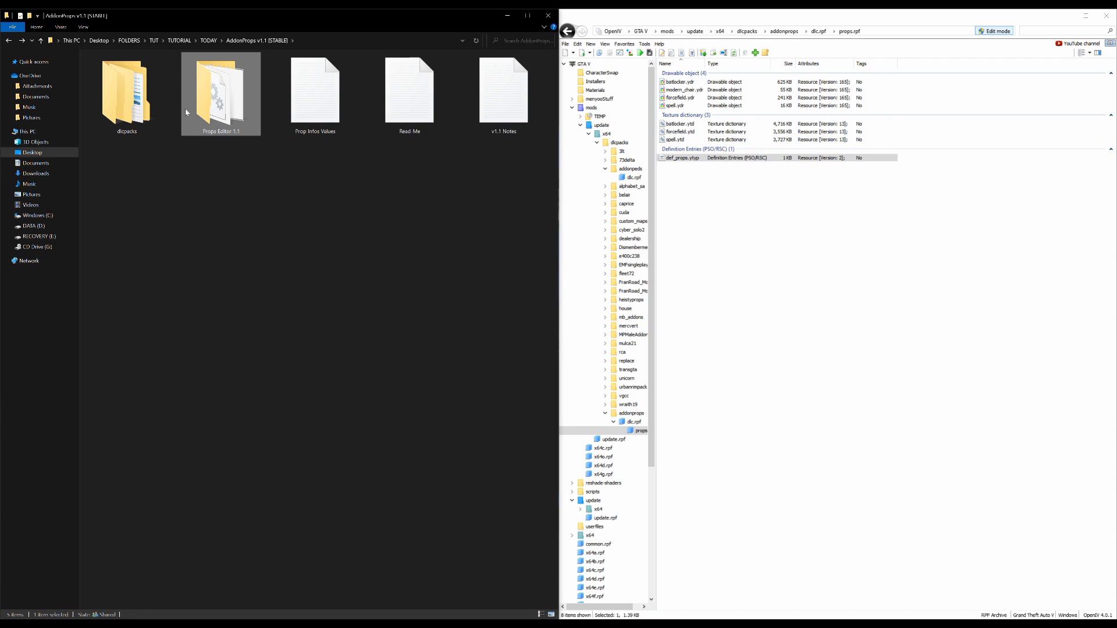
double_click(142, 108)
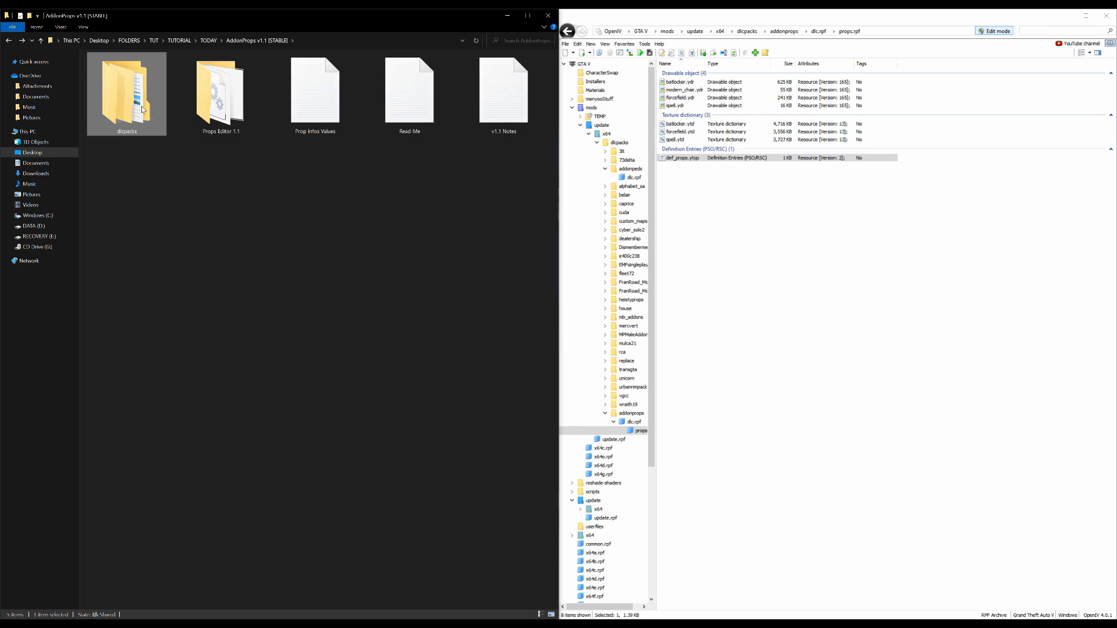
left_click(8, 44)
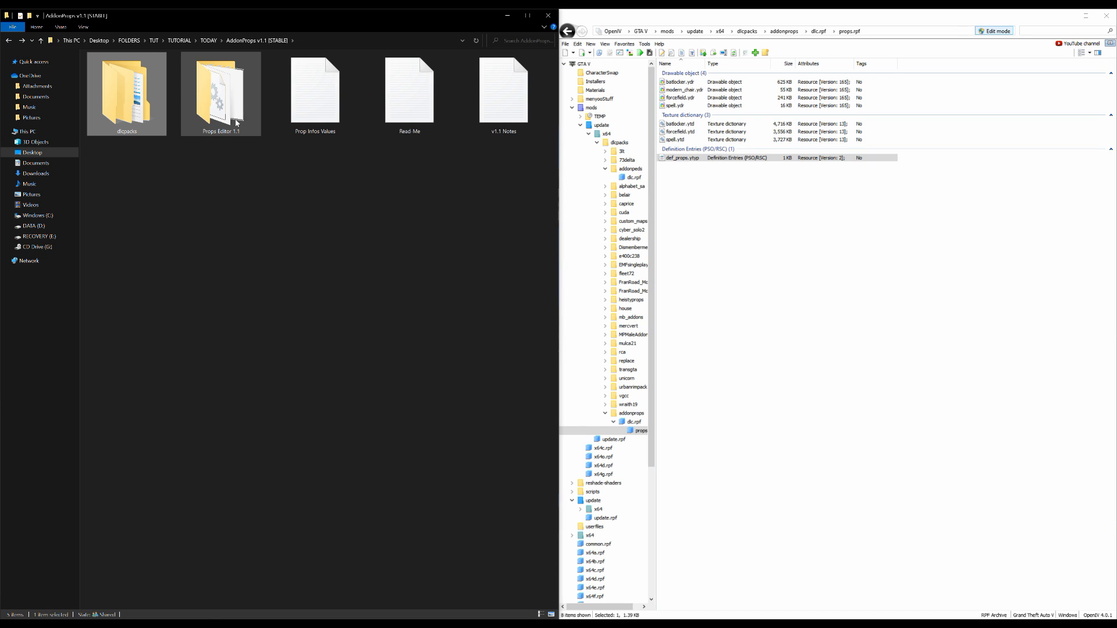
left_click(8, 41)
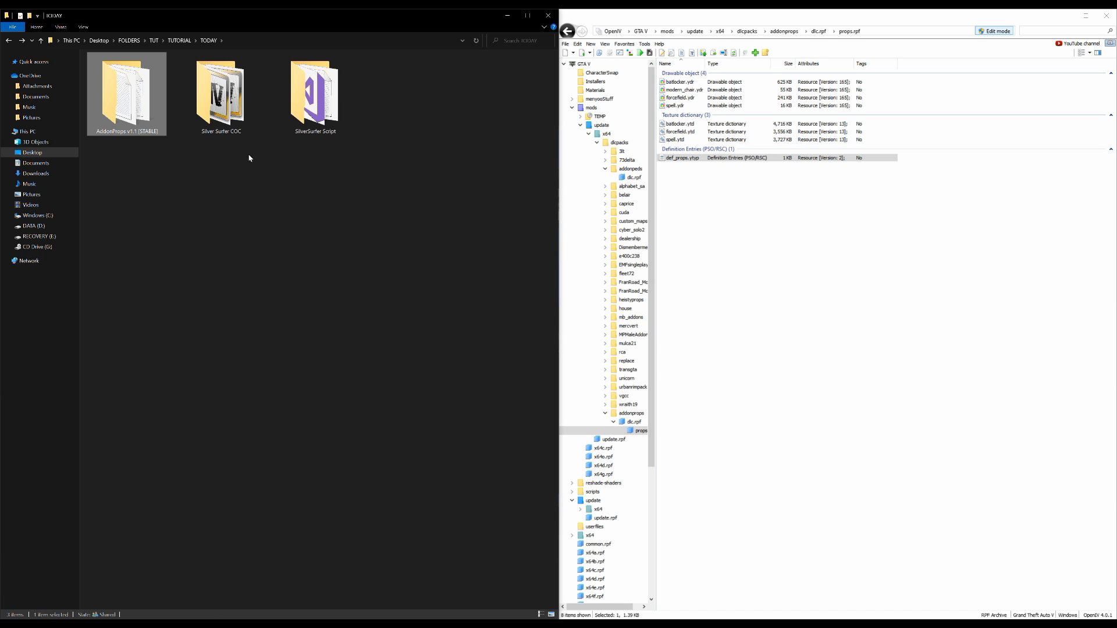
left_click(565, 44)
left_click(594, 149)
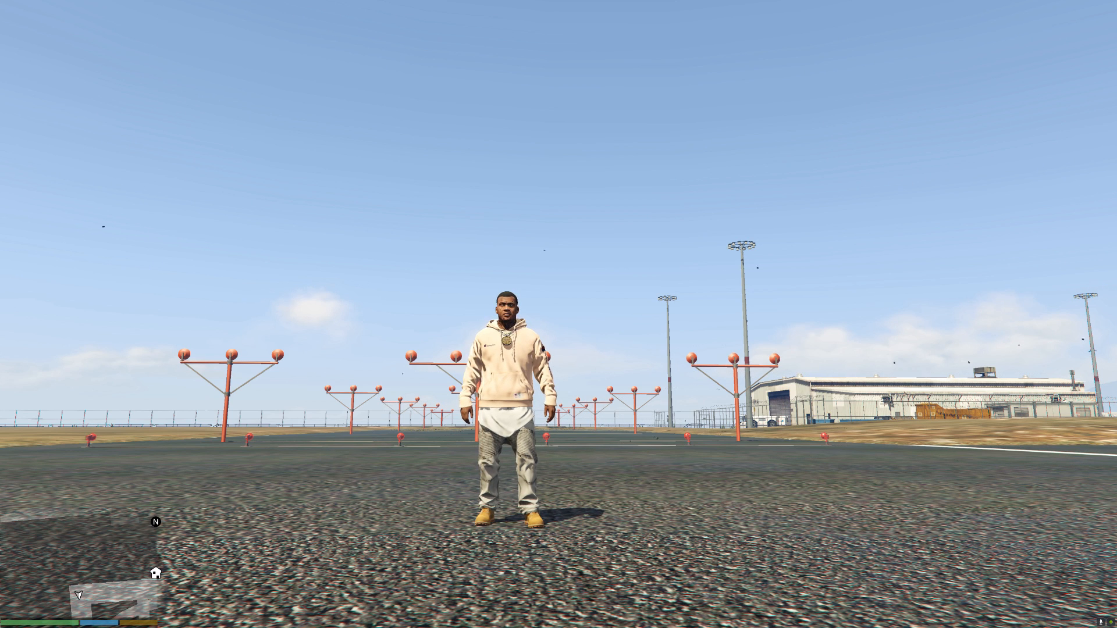
In GTA V, change the player model to the SilverSurfer addon ped through Ped Selector and close the selector
key("l")
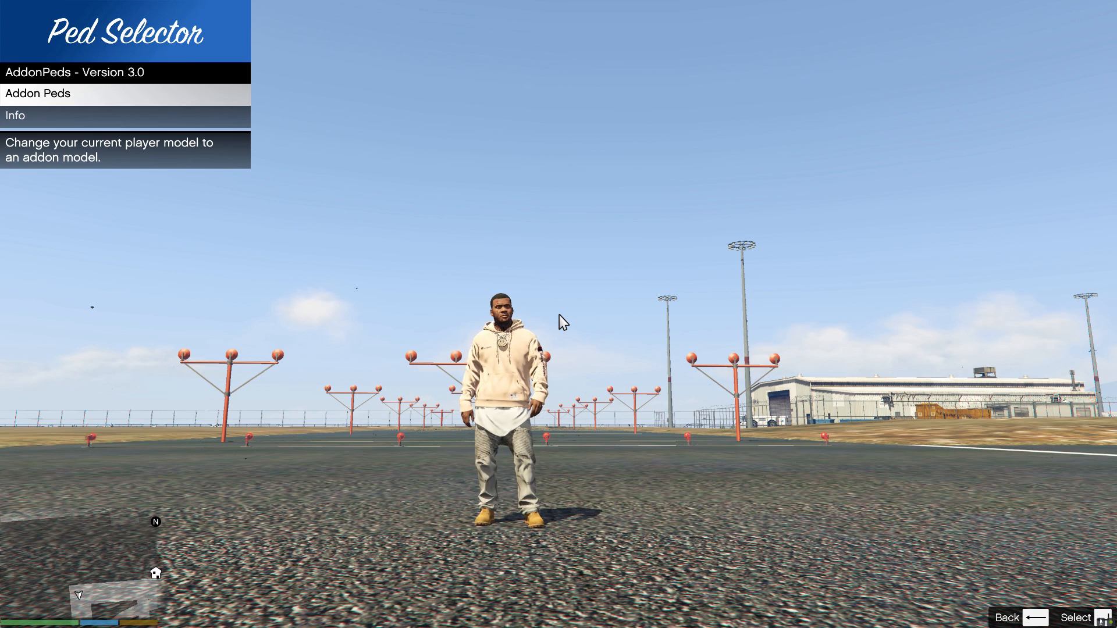
key("Return")
key("Up")
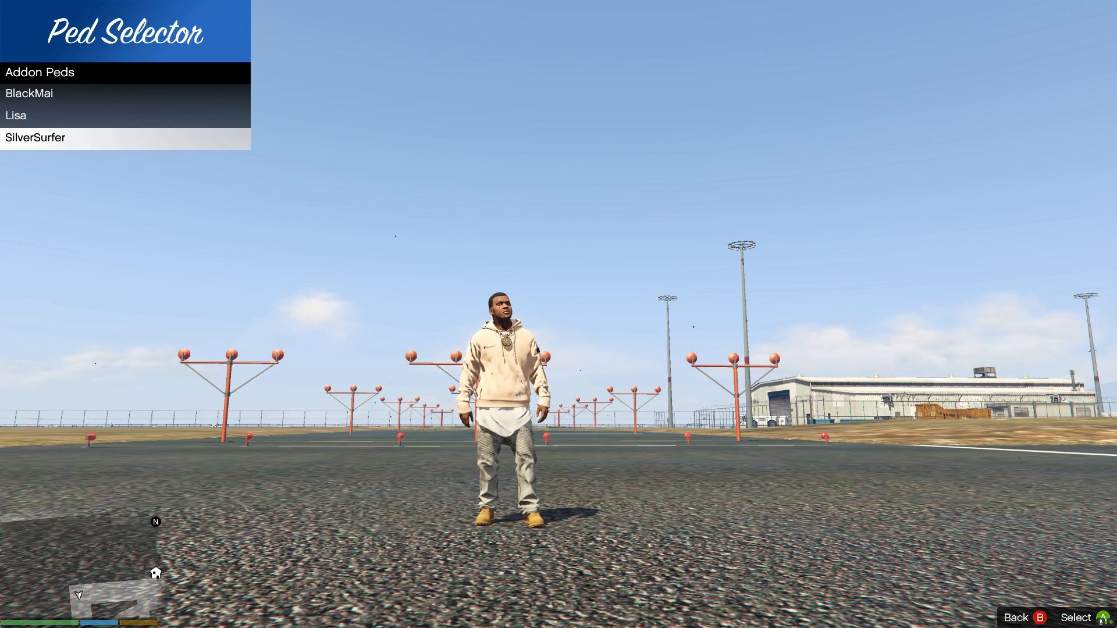
key("Return")
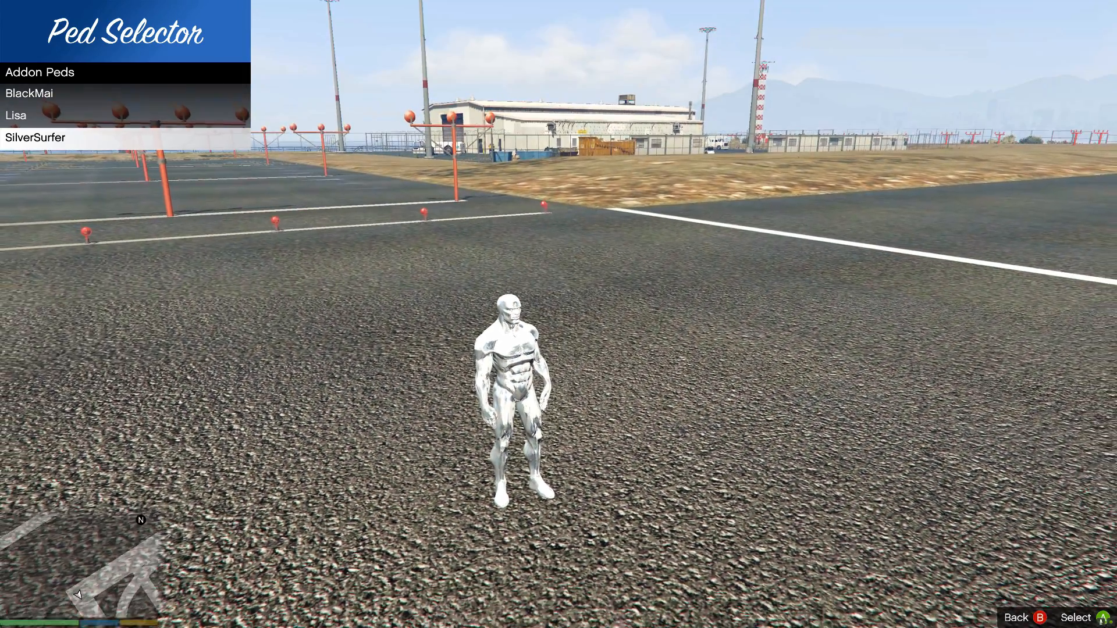
key("BackSpace")
key("BackSpace")
Walk the Silver Surfer around the runway, turn him to face the camera and mount his surfboard
key("s")
key("d")
key("w")
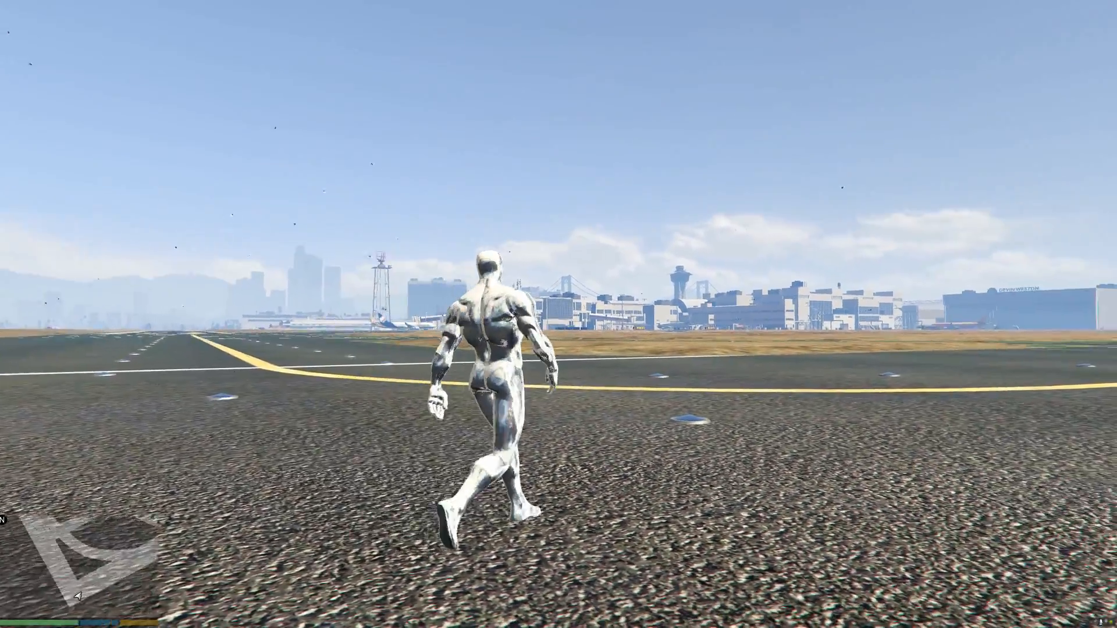
key("s")
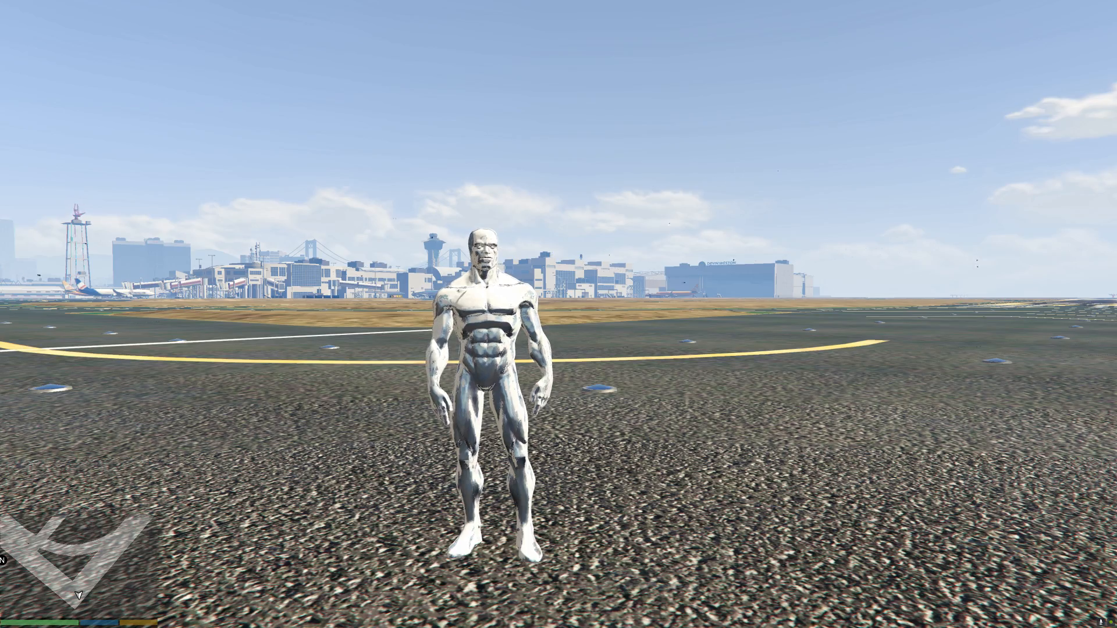
key("f")
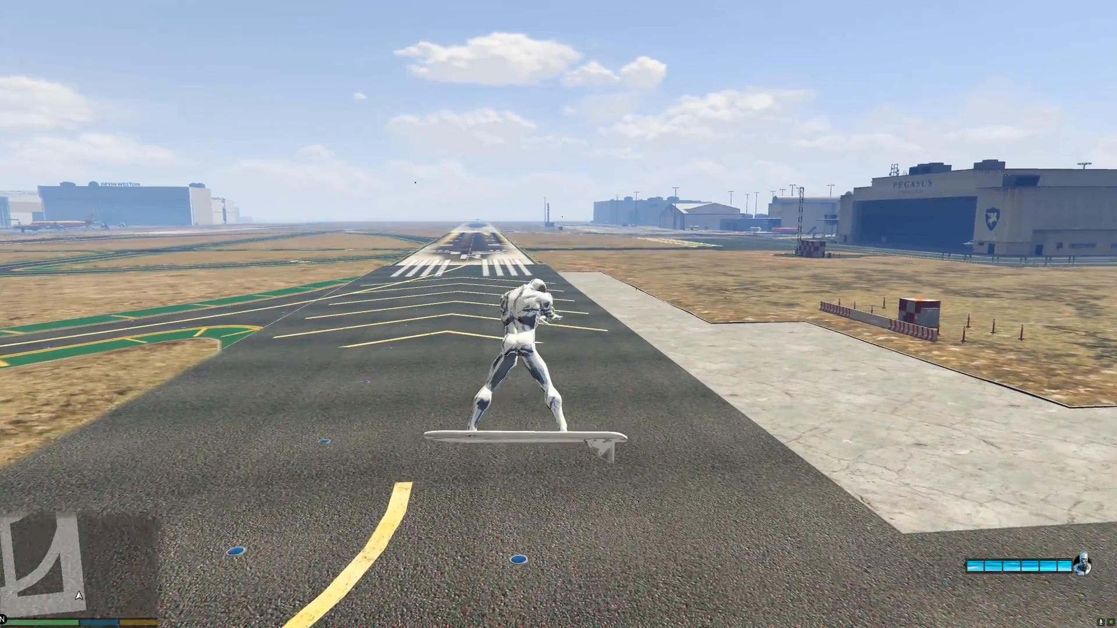
Fly the Silver Surfer on his board from the runway over Vespucci Canals and down to Vespucci Beach
key("w")
key("Tab")
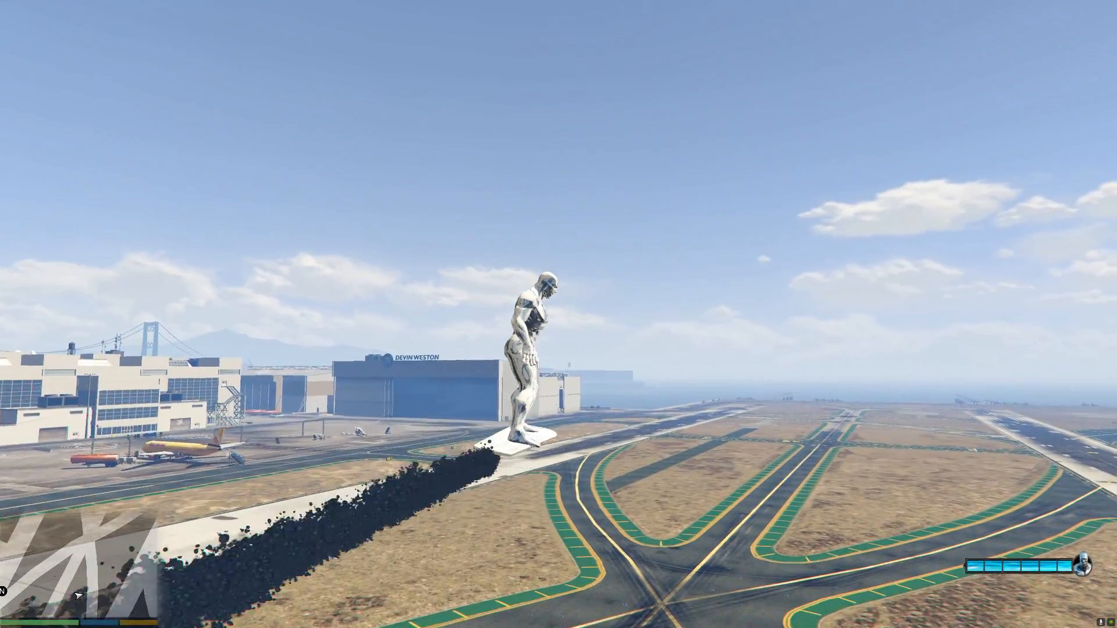
key("w")
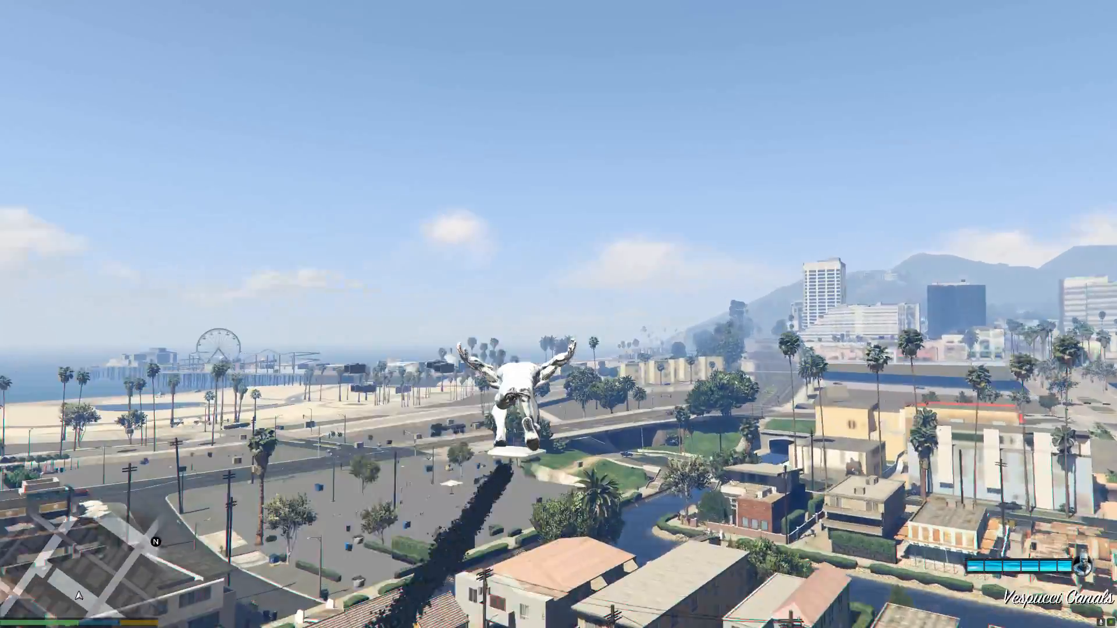
key("alt")
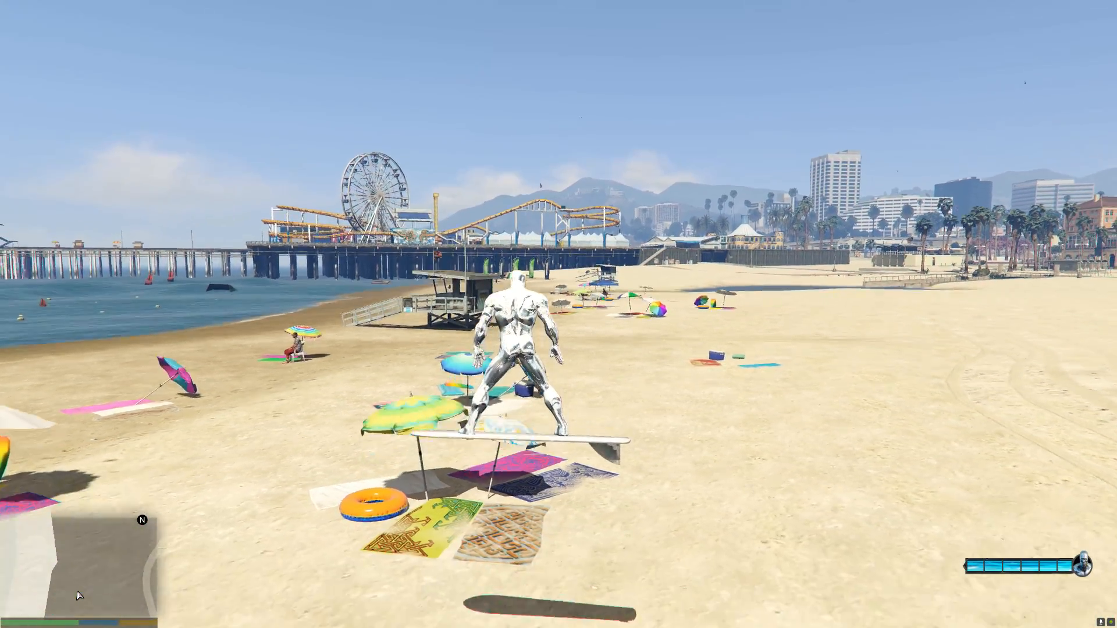
Dismount the surfboard and run across the beach toward the man seated under the striped umbrella
key("f")
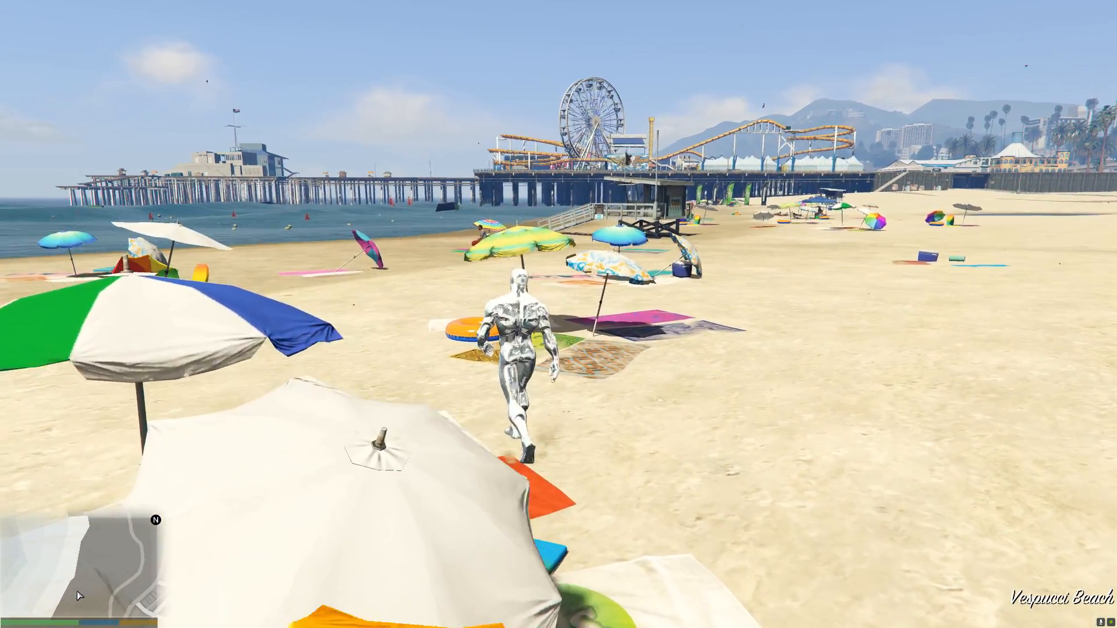
key("w")
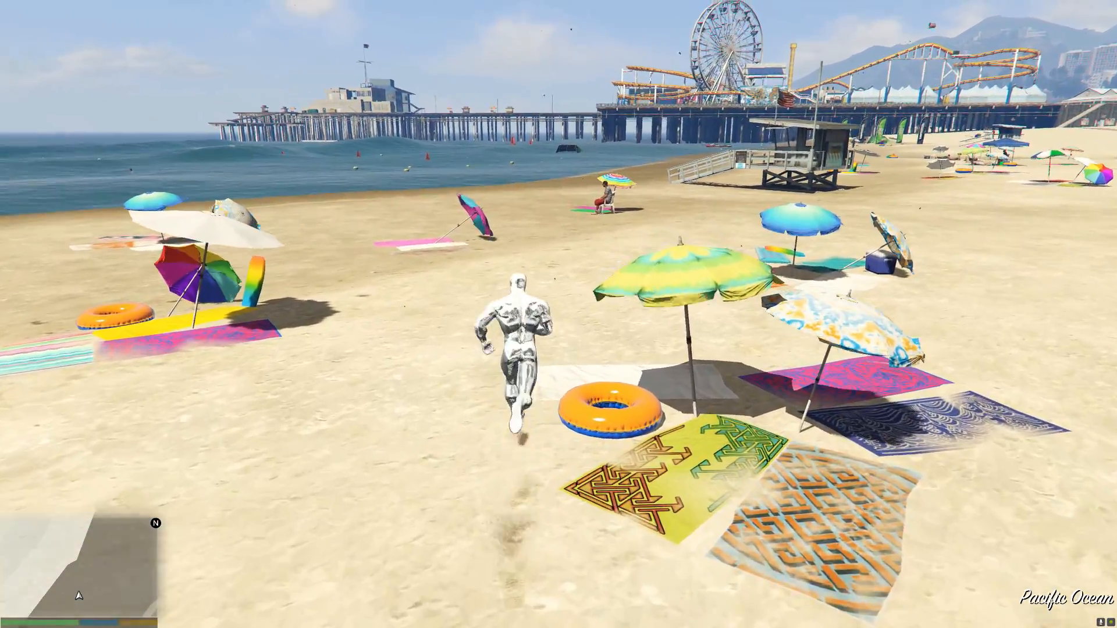
key("w")
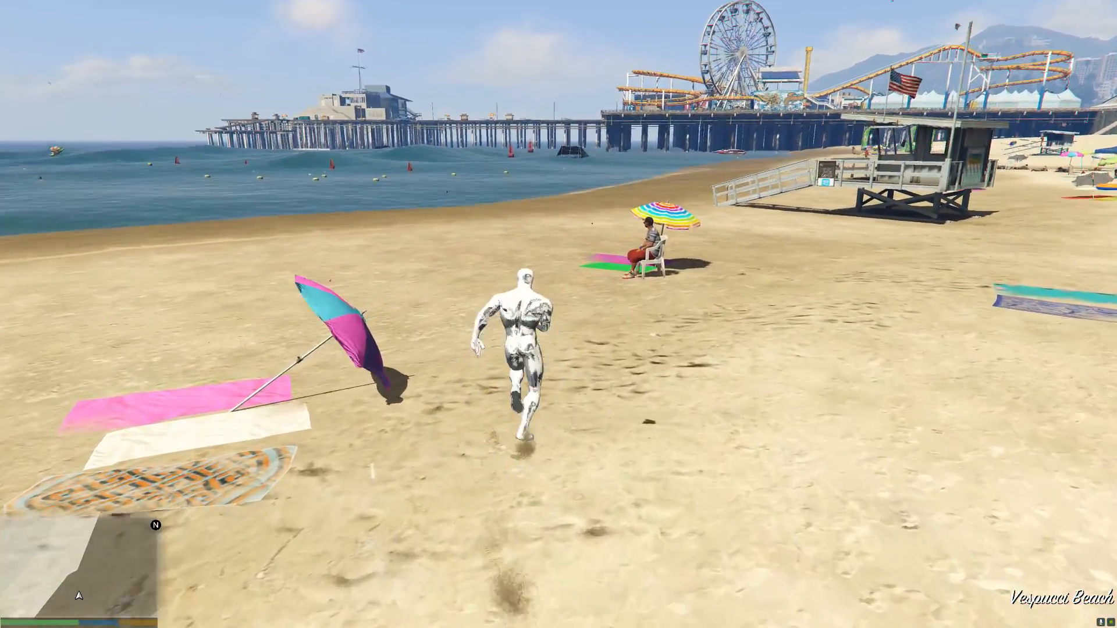
Test summoning and leaving the surfboard near the seated man, ending with the Silver Surfer mounted on it
key("f")
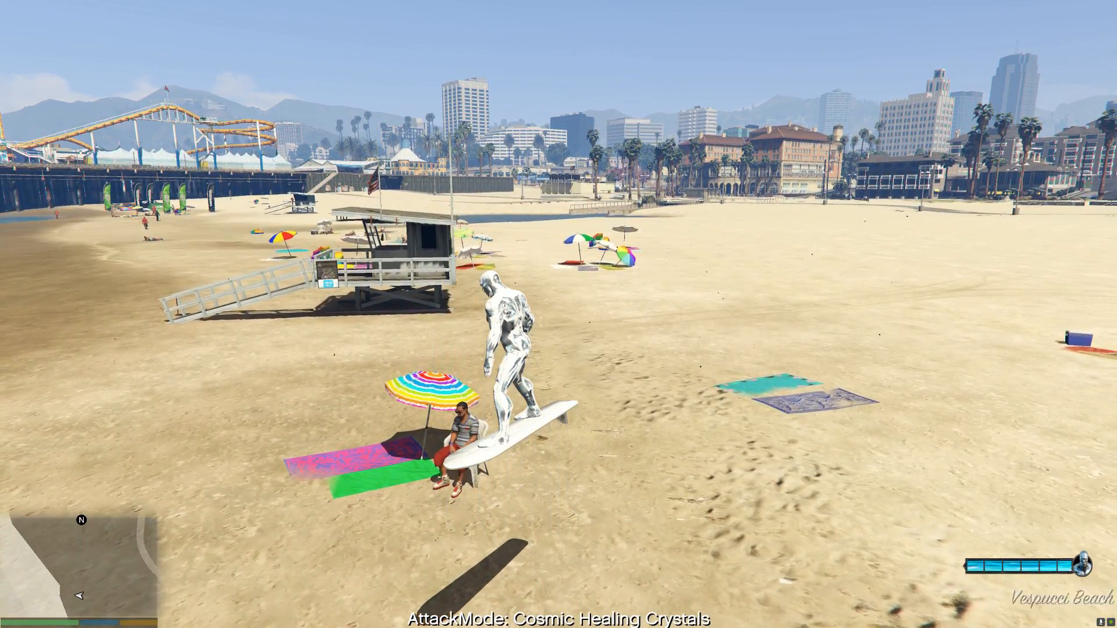
key("f")
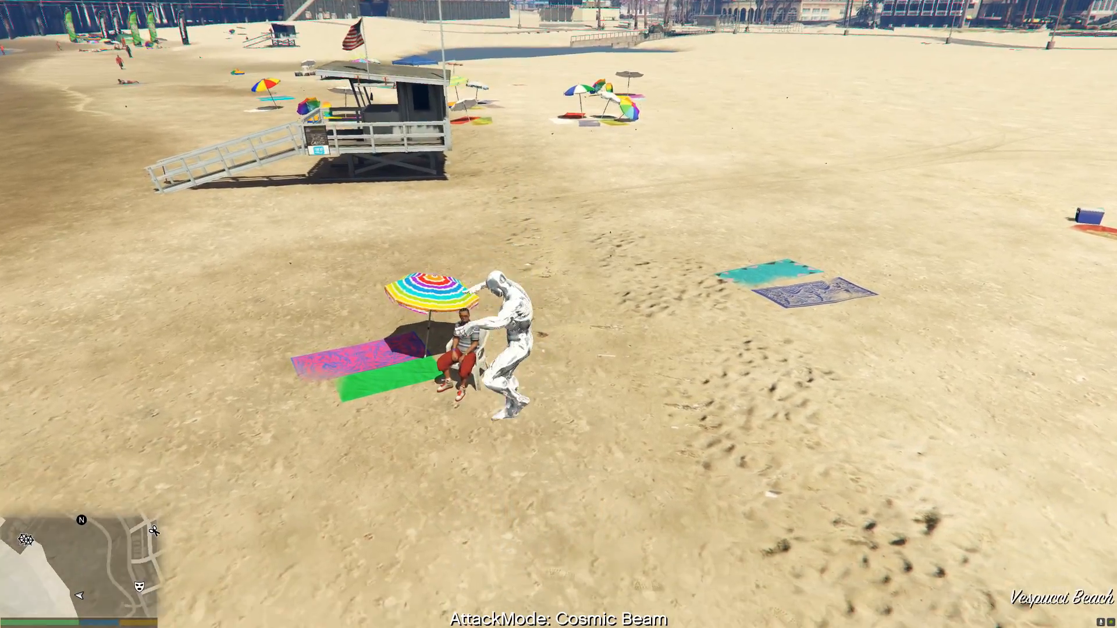
key("f")
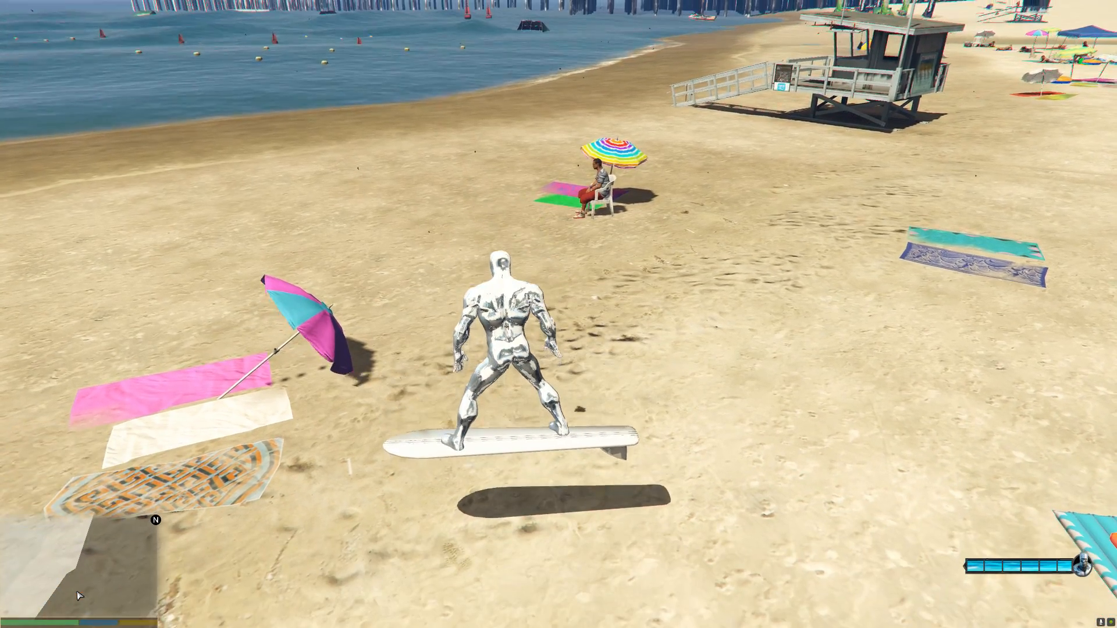
Cycle the attack modes to Cosmic Tornado and cast it on the group of people on the beach
key("Tab")
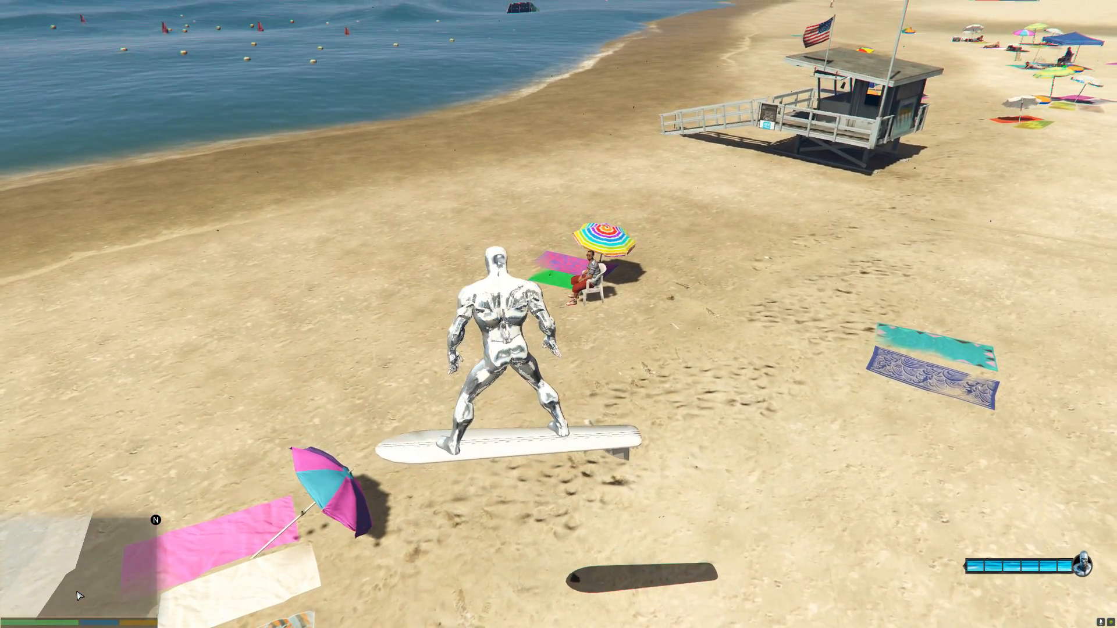
key("Tab")
key("Tab")
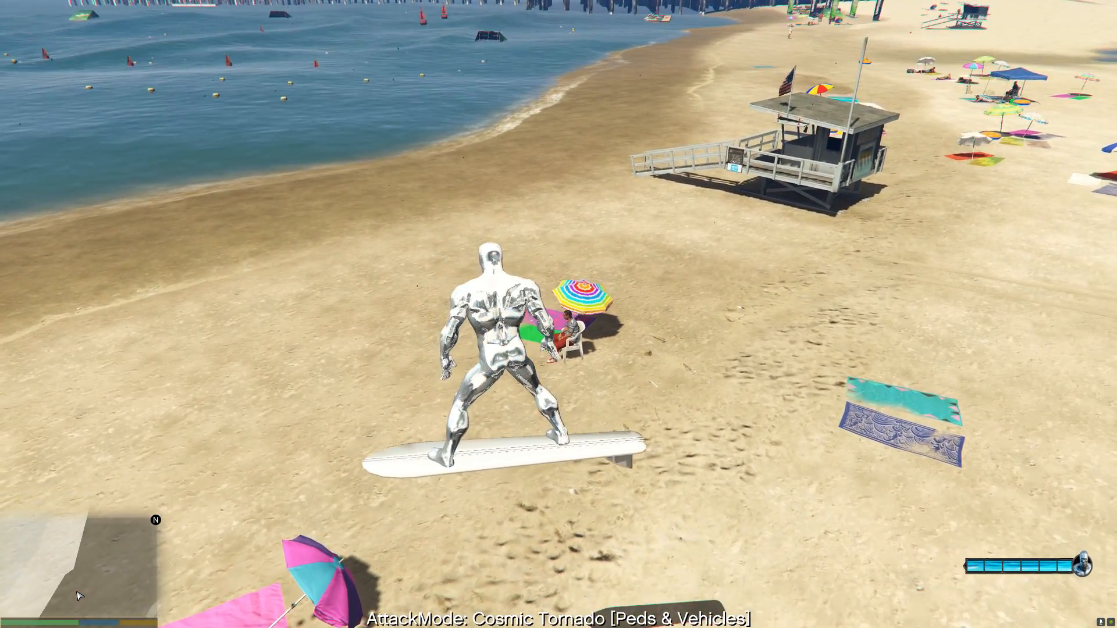
key("Tab")
key("Tab")
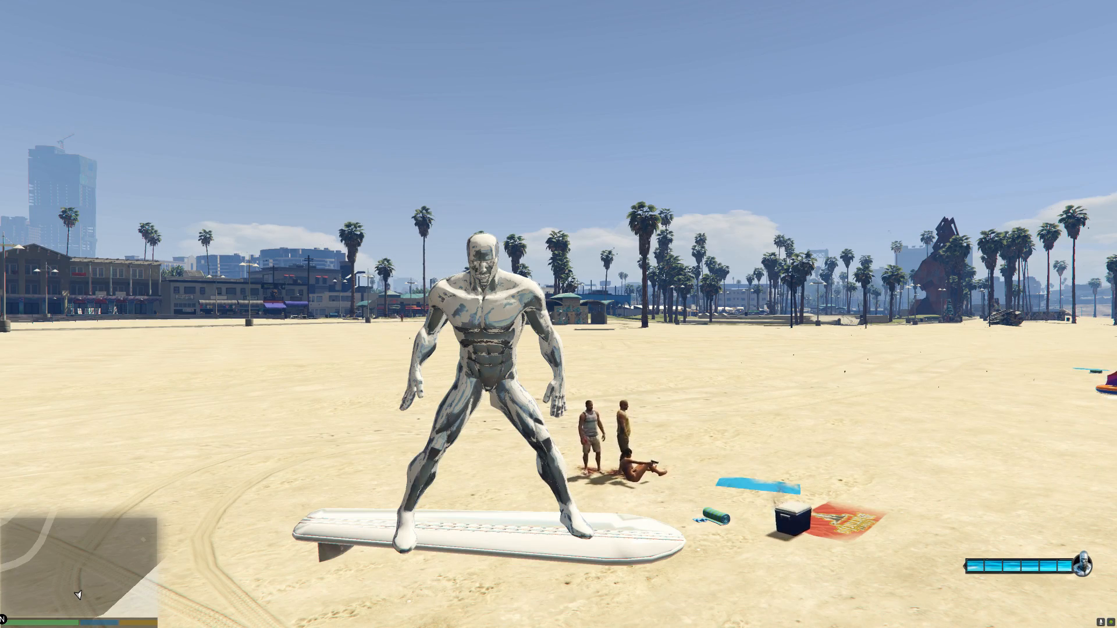
key("e")
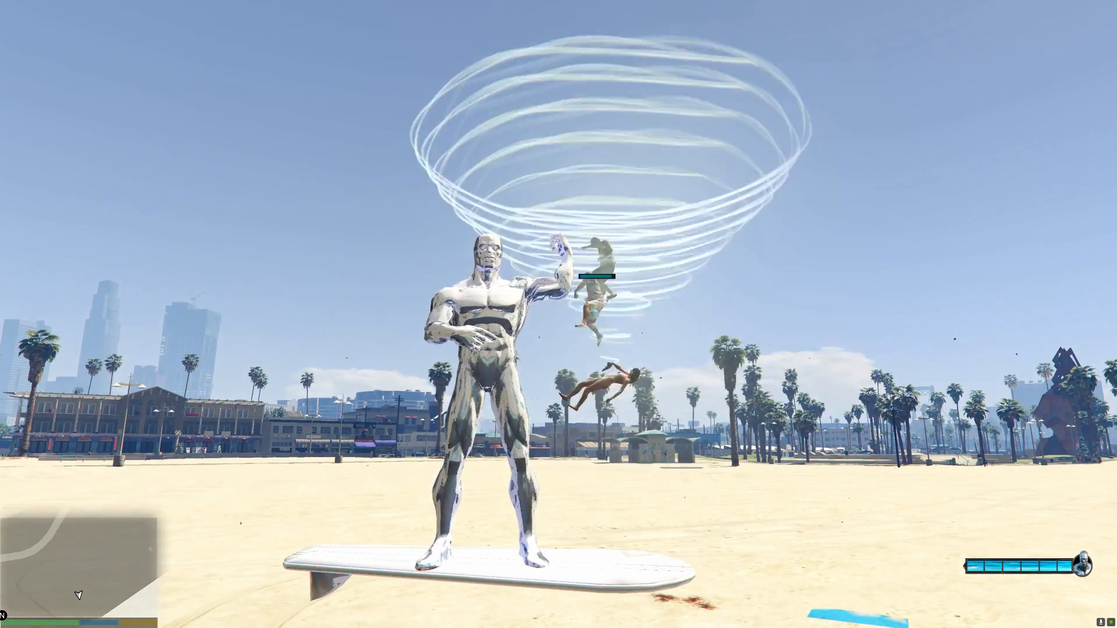